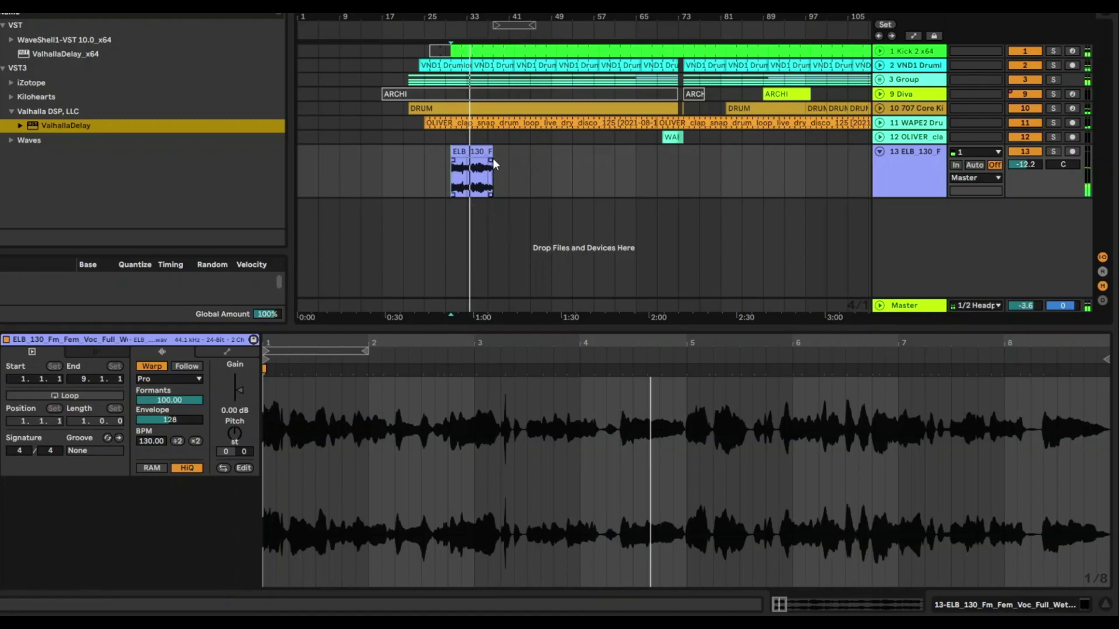
# Step: Insert a new MIDI track below the ELB_130 vocal audio track
pyautogui.moveTo(505, 18); pyautogui.dragTo(503, 64)
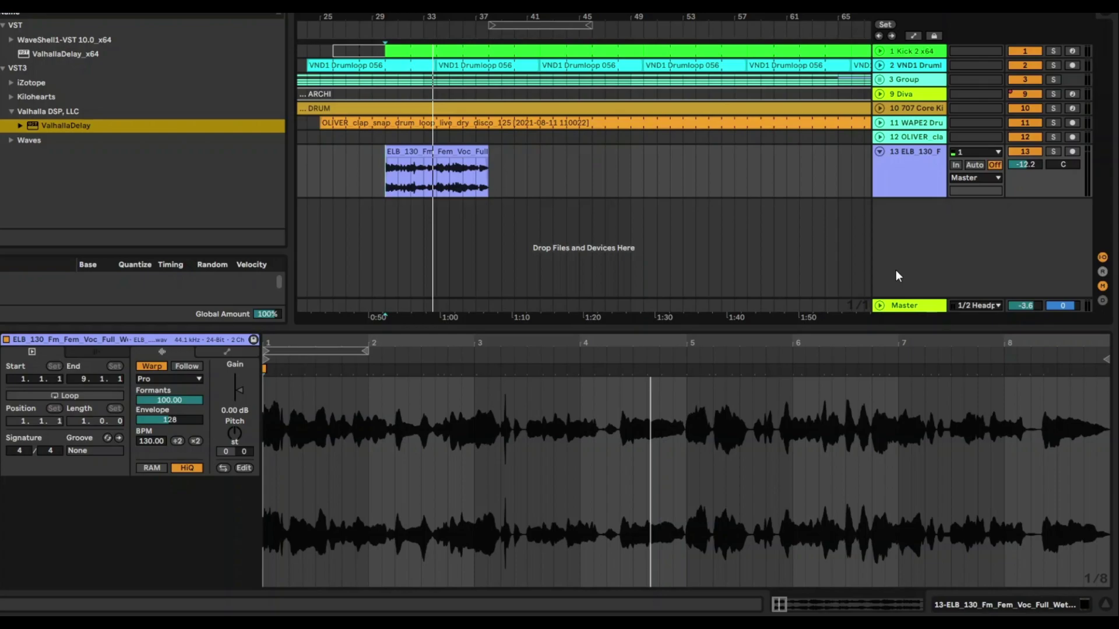
pyautogui.rightClick(921, 232)
pyautogui.click(953, 251)
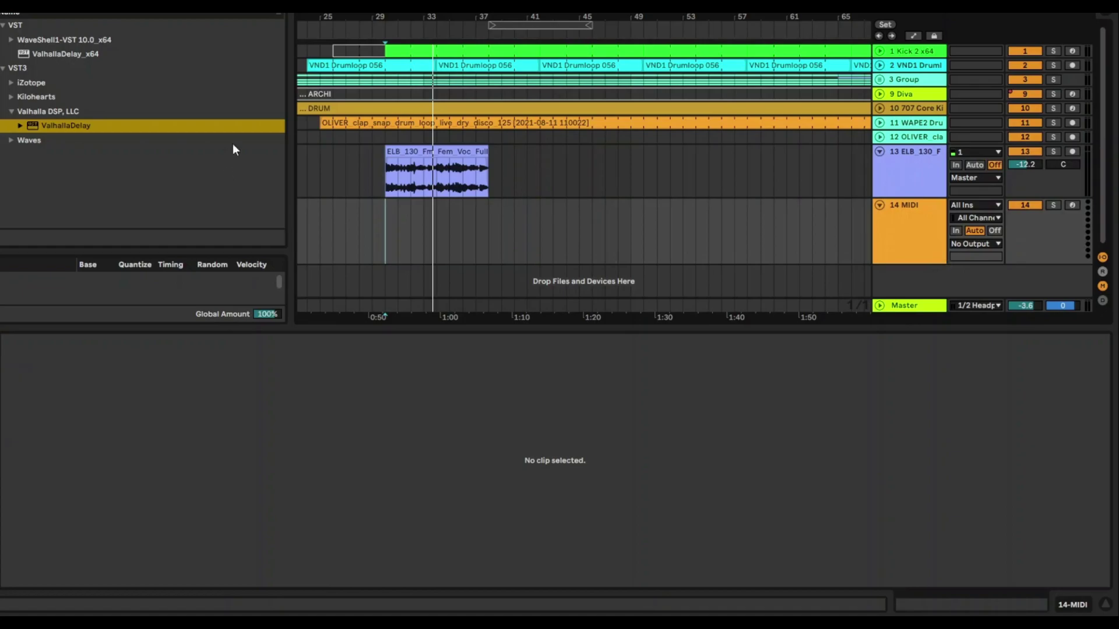
pyautogui.click(405, 154)
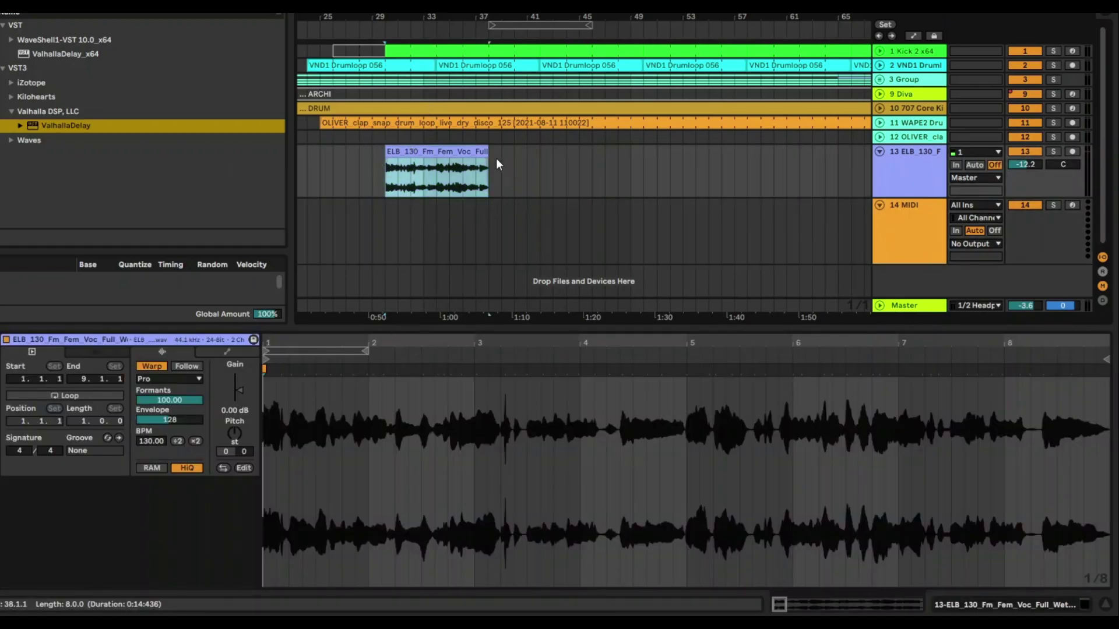
pyautogui.moveTo(499, 162); pyautogui.dragTo(815, 195)
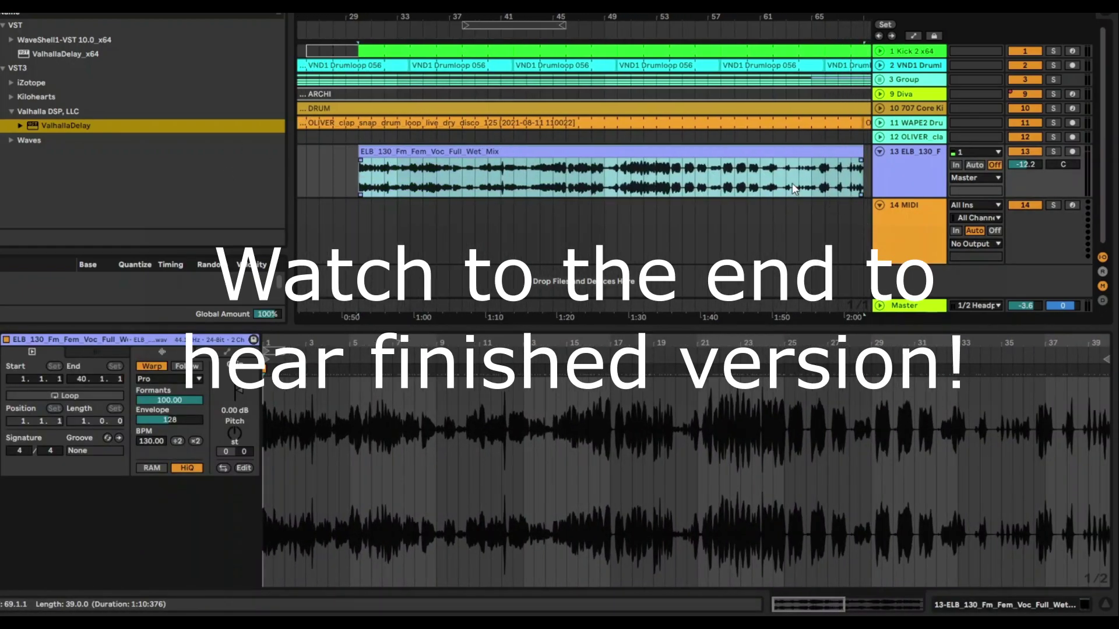
pyautogui.hotkey('ctrl', 'z')
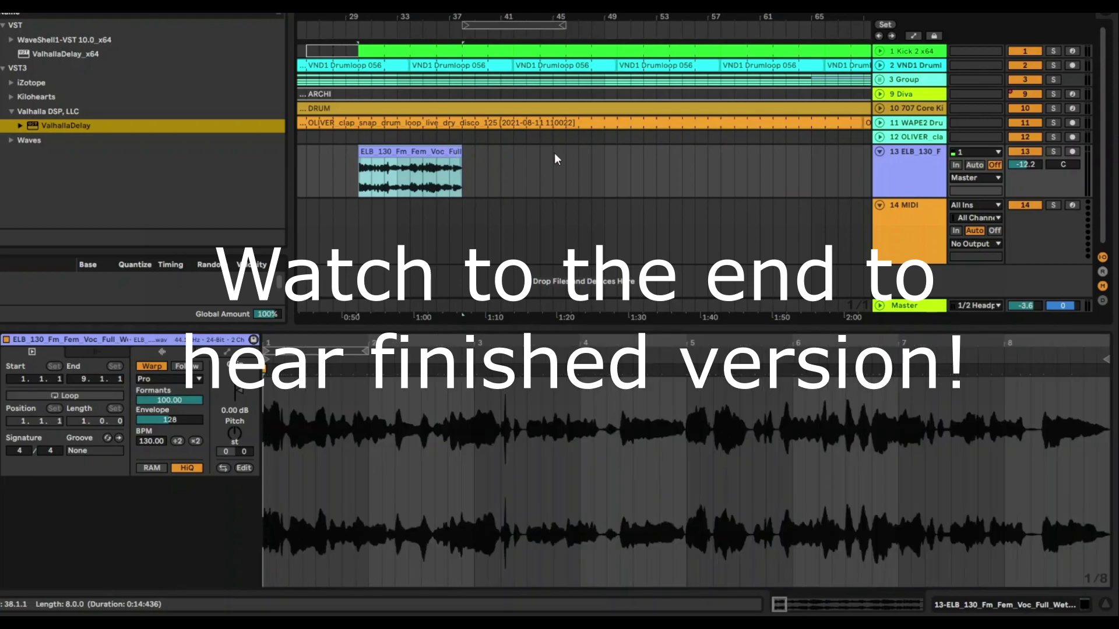
# Step: Paste a copy of the eight-bar vocal clip at bar 45 of its track and consolidate it
pyautogui.click(555, 155)
pyautogui.hotkey('ctrl', 'v')
pyautogui.rightClick(581, 156)
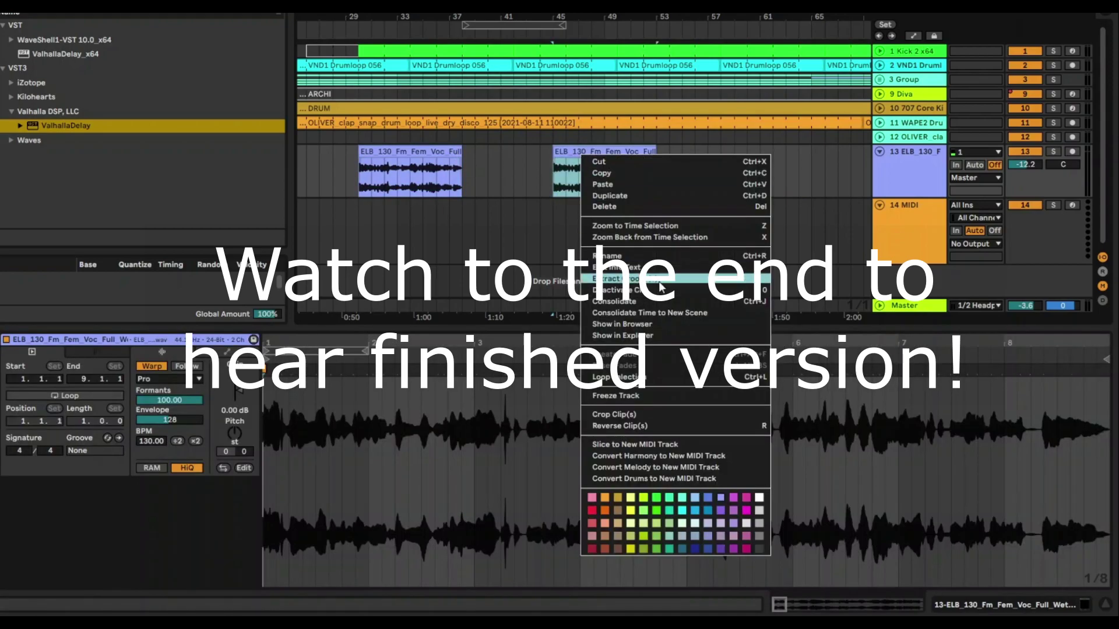
pyautogui.click(656, 301)
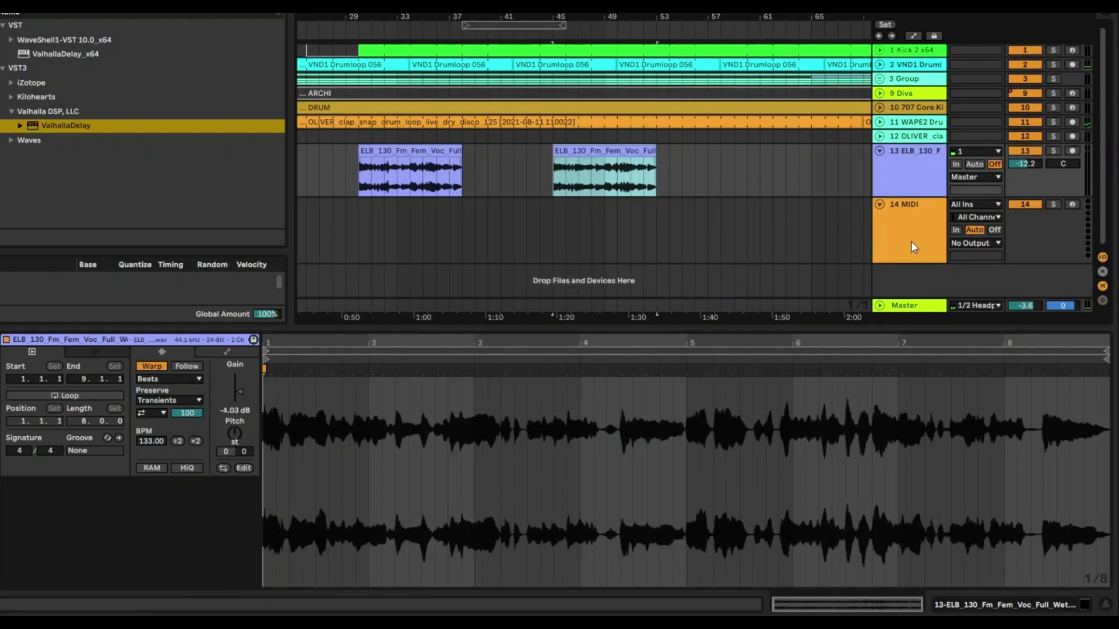
# Step: Load the consolidated vocal clip as the new MIDI track's sample instrument and delete that clip copy from the vocal track
pyautogui.click(911, 247)
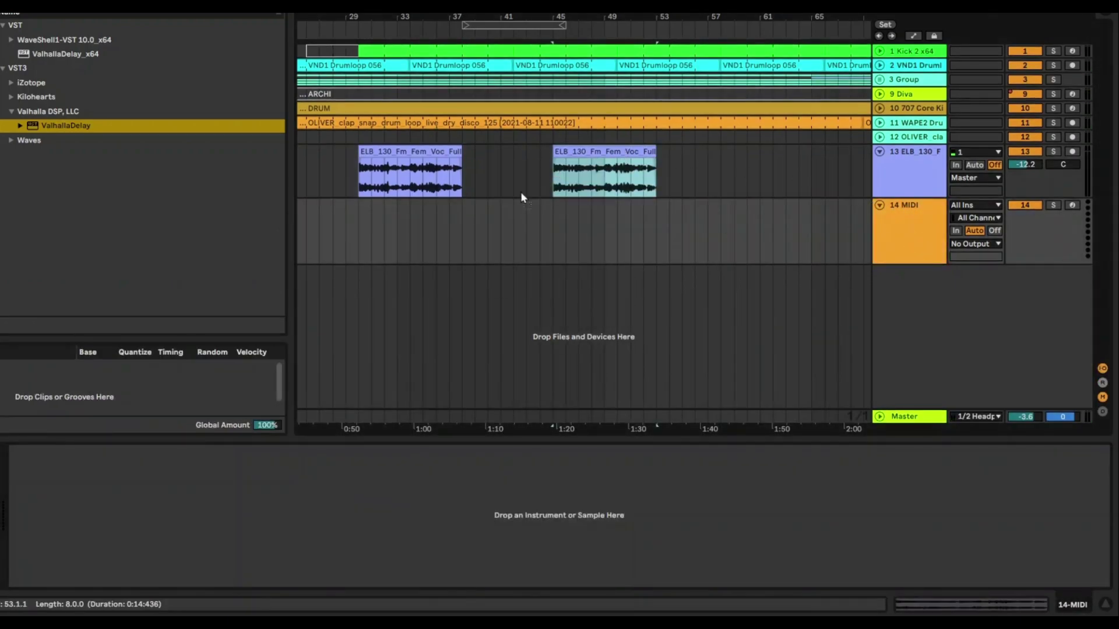
pyautogui.click(146, 473)
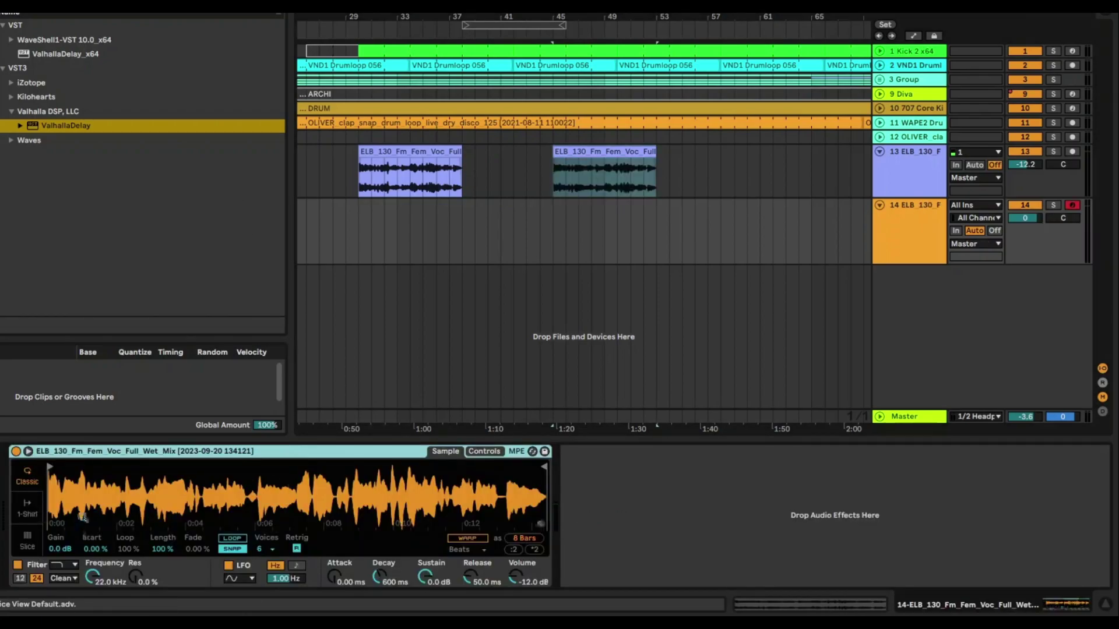
pyautogui.click(613, 169)
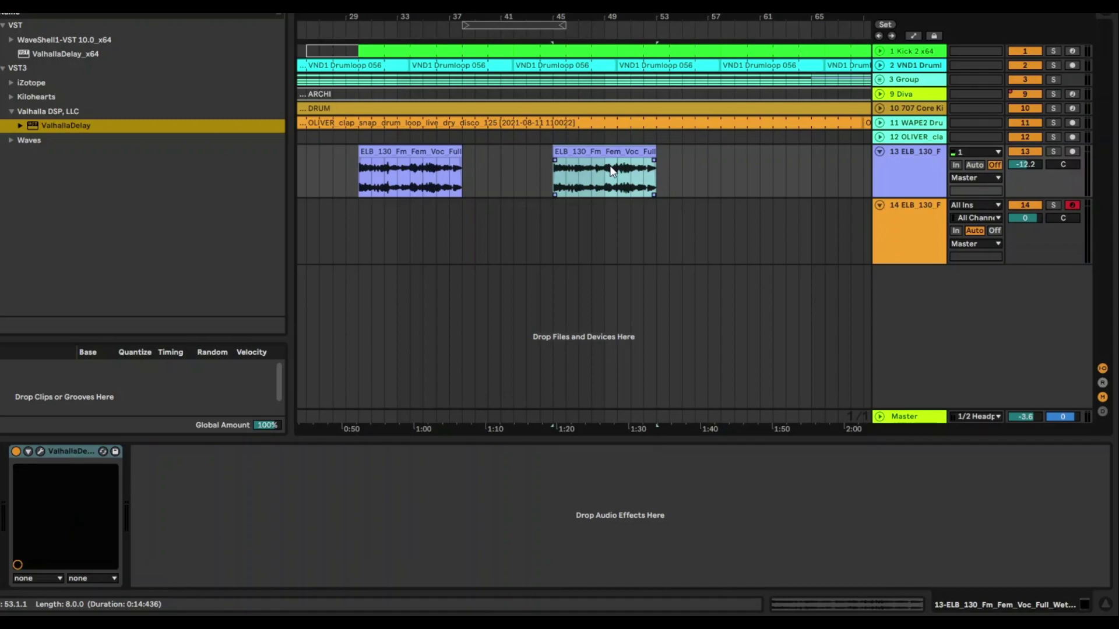
pyautogui.press('Delete')
# Step: Switch the vocal sampler on track 14 to Slice mode
pyautogui.click(895, 222)
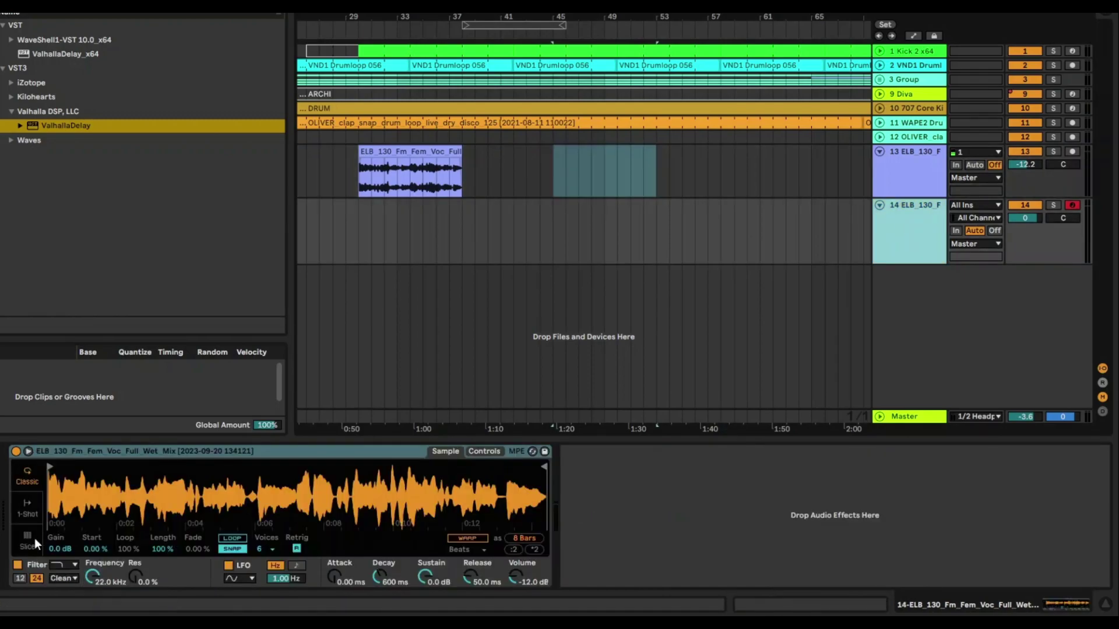
pyautogui.click(32, 539)
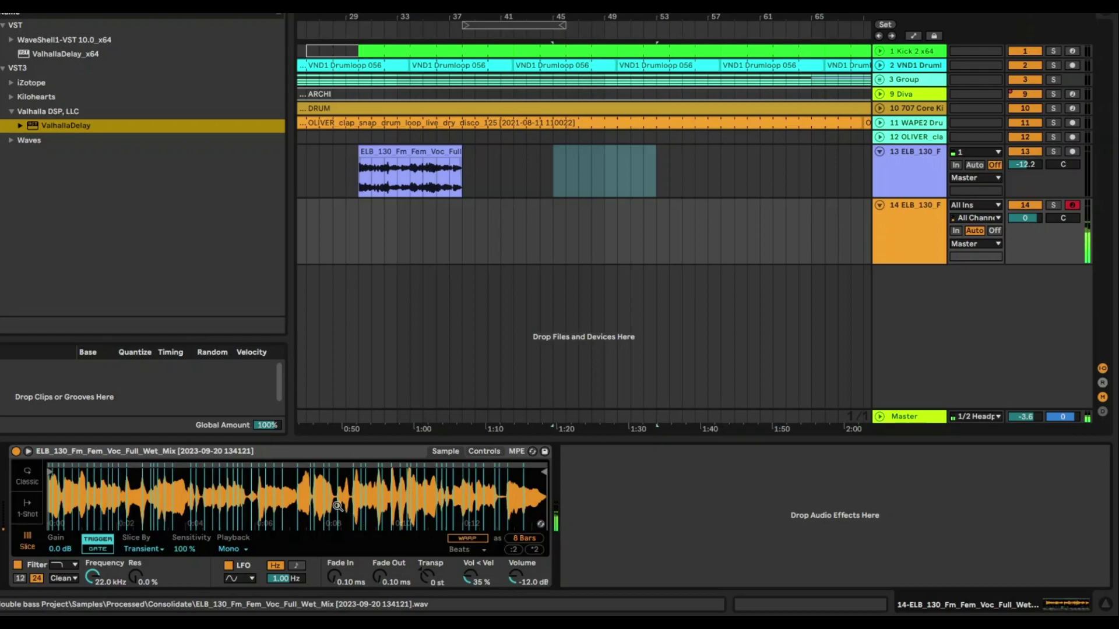
# Step: Try slicing the vocal sample by Beat with 1/8 and 1 Bar divisions
pyautogui.click(148, 550)
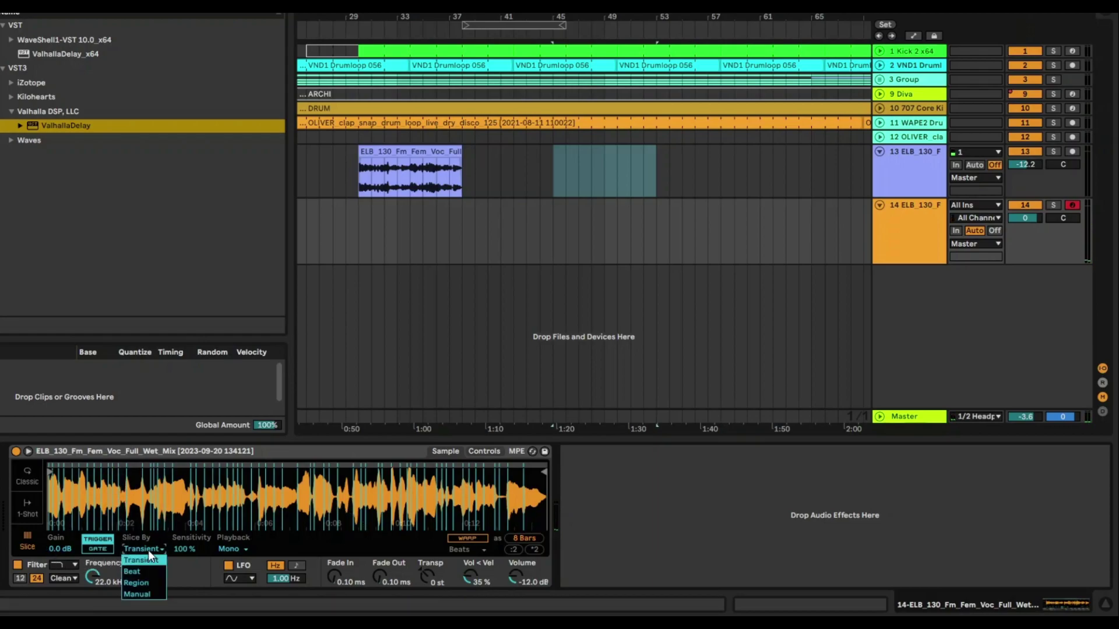
pyautogui.click(140, 571)
pyautogui.click(172, 551)
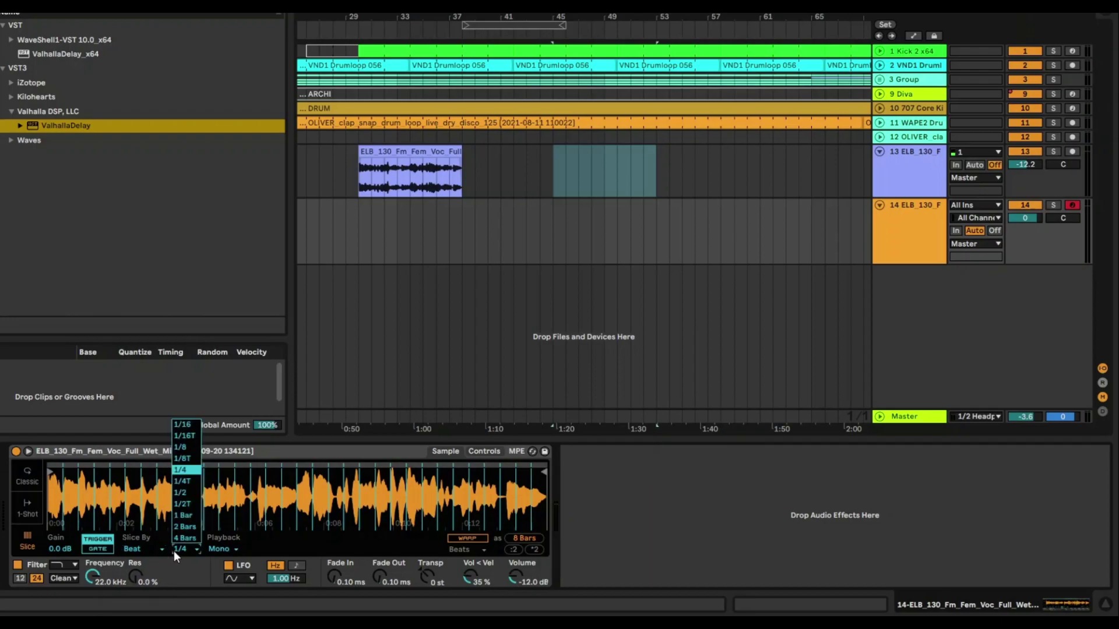
pyautogui.click(190, 438)
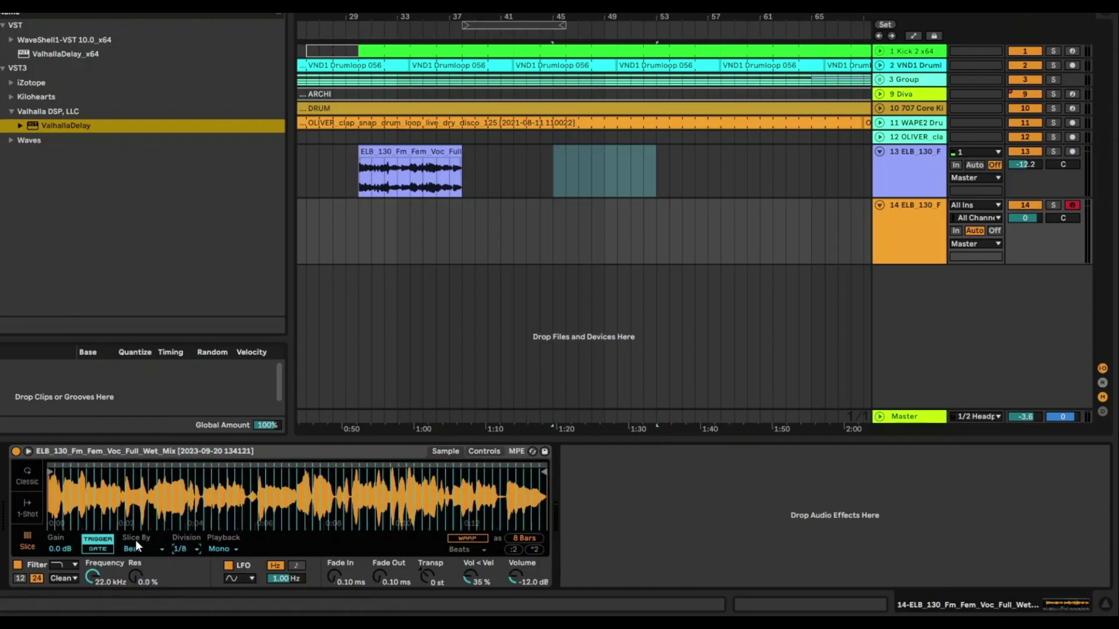
pyautogui.moveTo(165, 548); pyautogui.dragTo(165, 533)
# Step: Try Manual slicing on the vocal sample and undo it
pyautogui.click(144, 549)
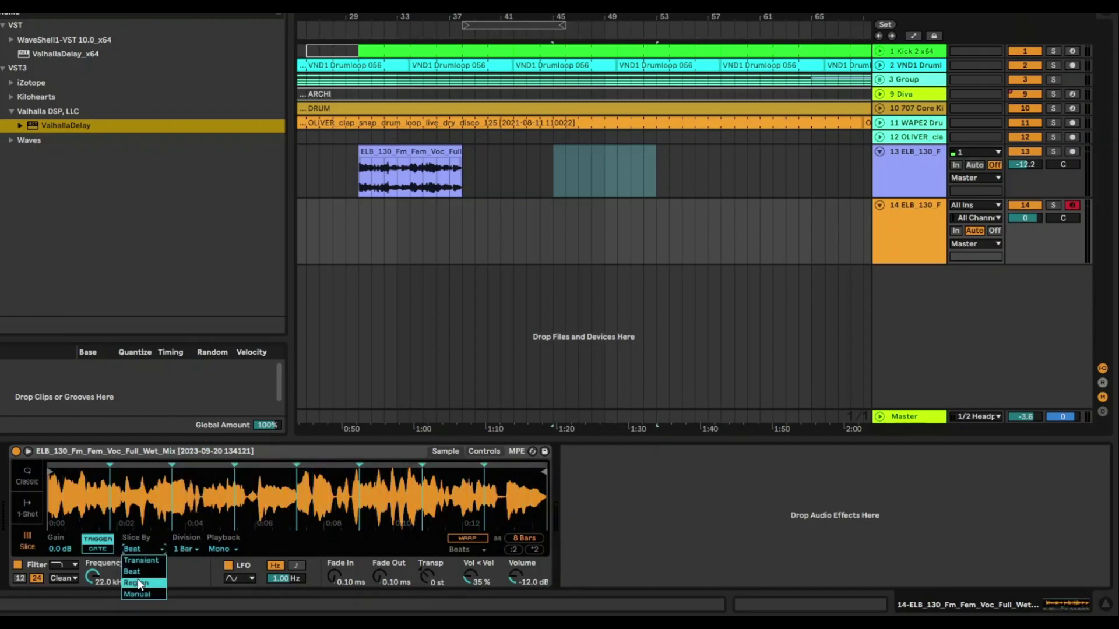
pyautogui.click(137, 594)
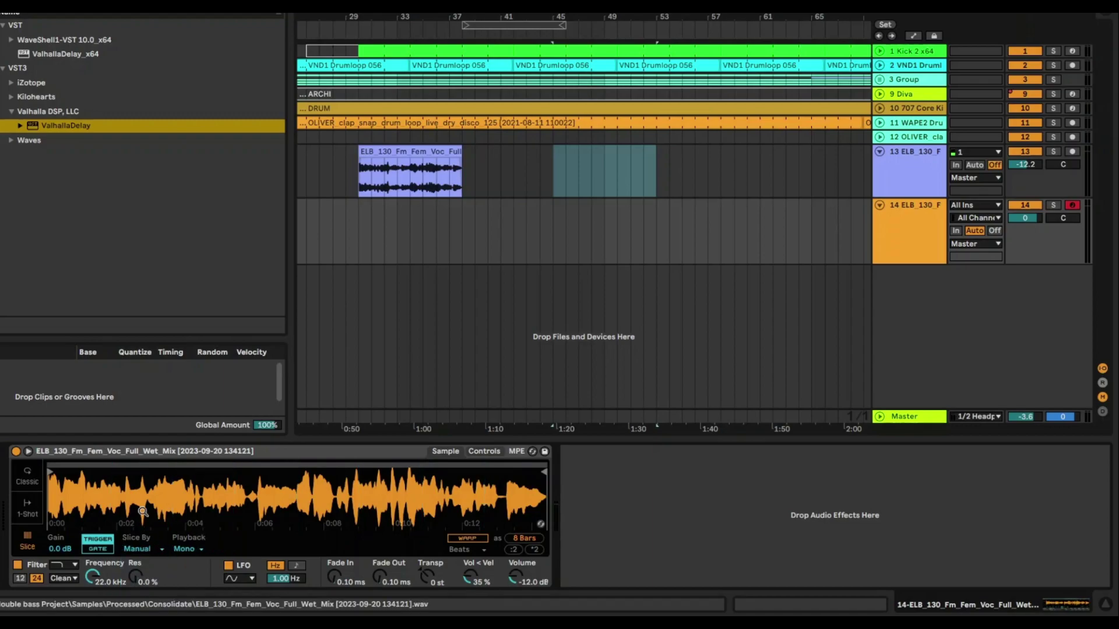
pyautogui.hotkey('ctrl', 'z')
pyautogui.moveTo(169, 471); pyautogui.dragTo(153, 478)
# Step: Slice the vocal sample by Transient and set the slicing sensitivity to 75 %
pyautogui.click(140, 549)
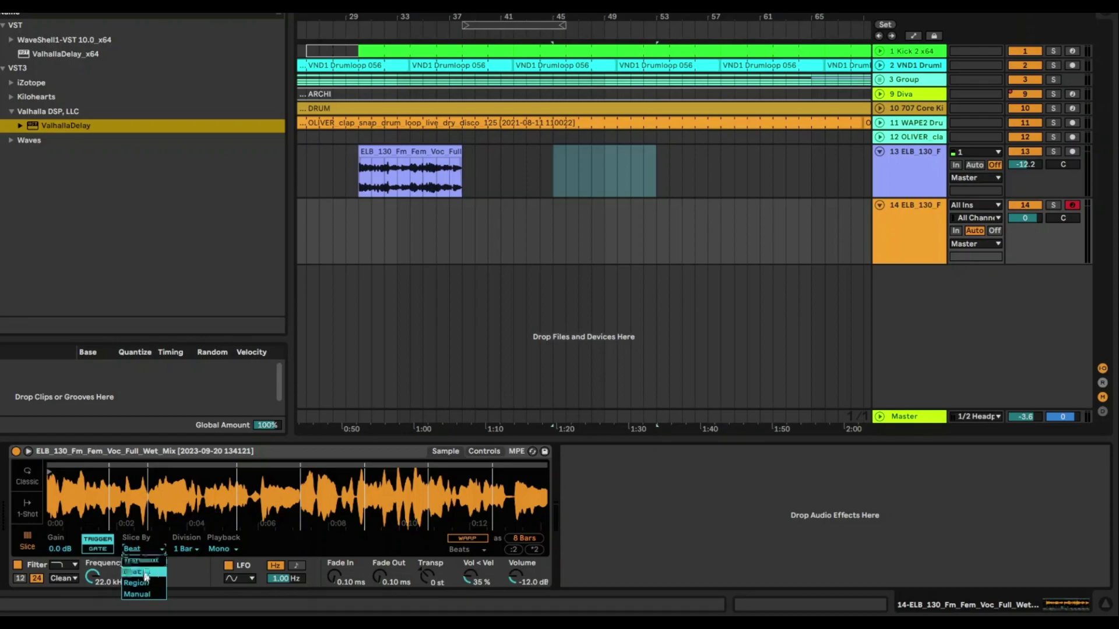
pyautogui.click(139, 560)
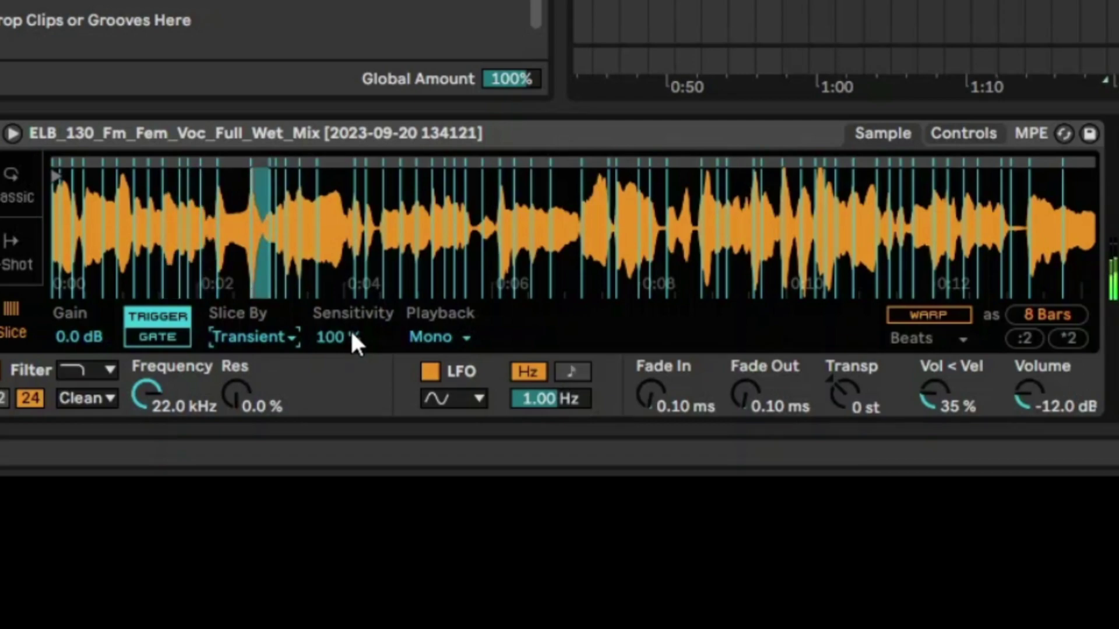
pyautogui.moveTo(352, 332)
pyautogui.mouseDown()
pyautogui.moveTo(352, 346)
pyautogui.moveTo(371, 350)
pyautogui.mouseUp()
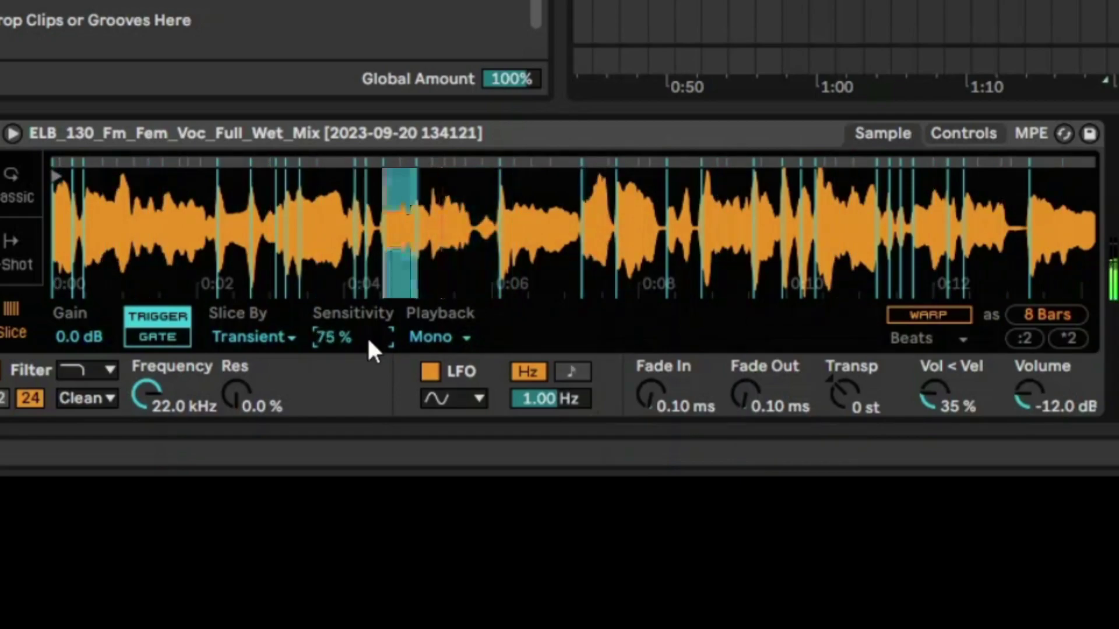
# Step: Try the Poly and Thru playback modes for the vocal slices
pyautogui.click(432, 337)
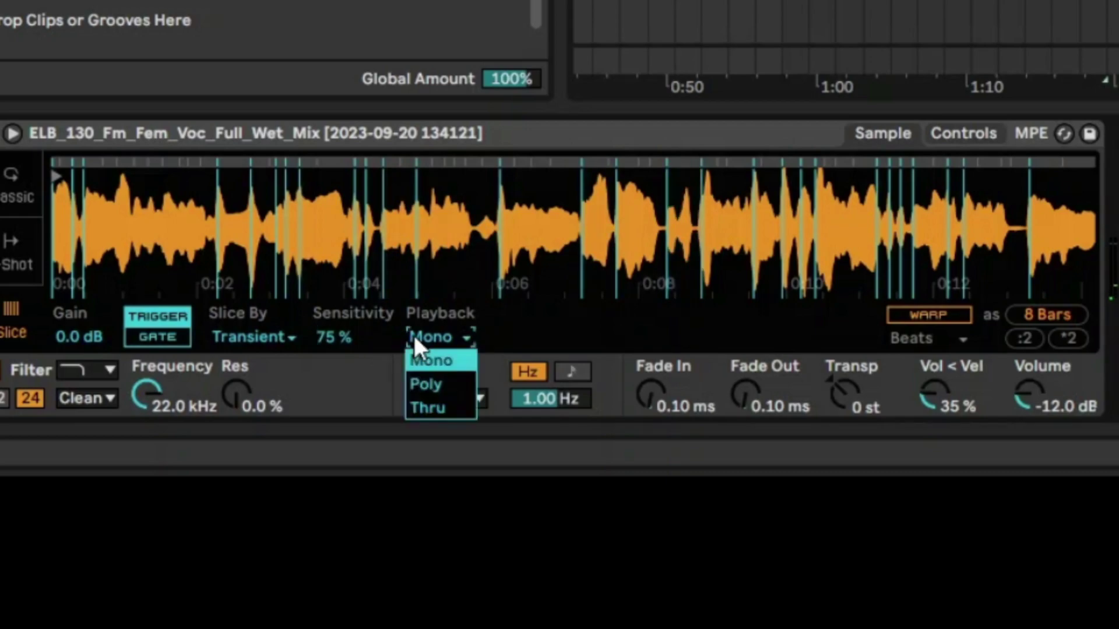
pyautogui.click(443, 384)
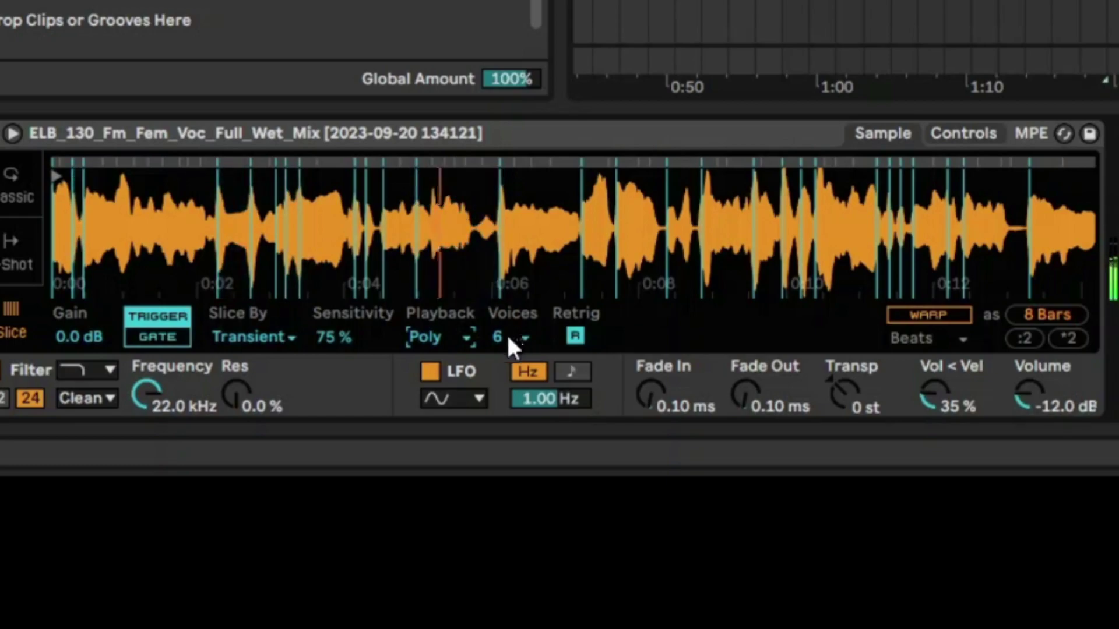
pyautogui.click(464, 338)
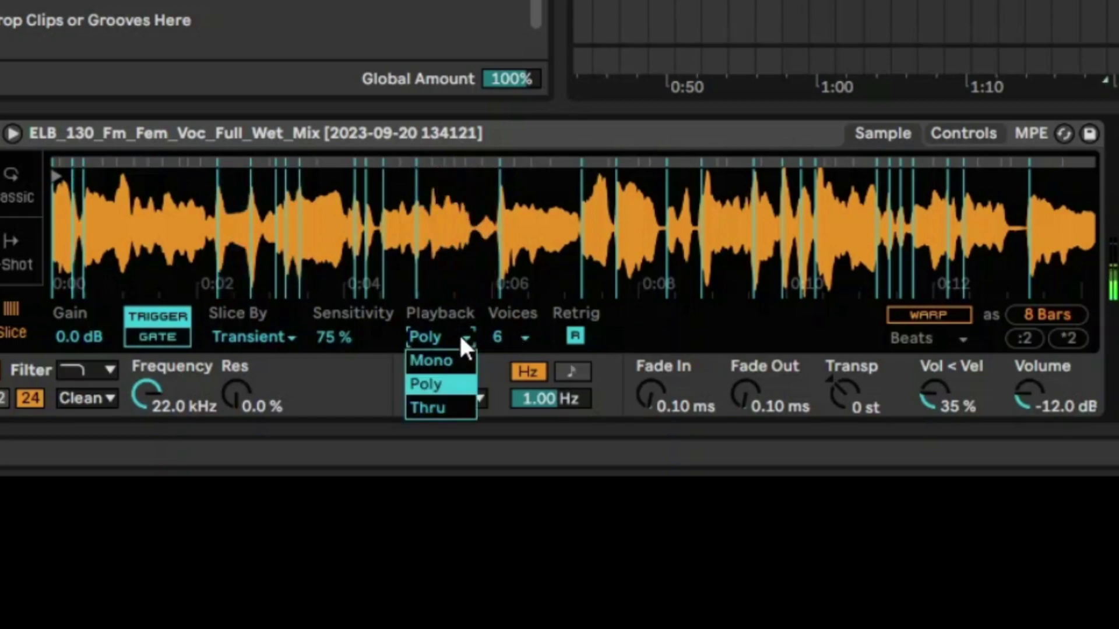
pyautogui.click(438, 407)
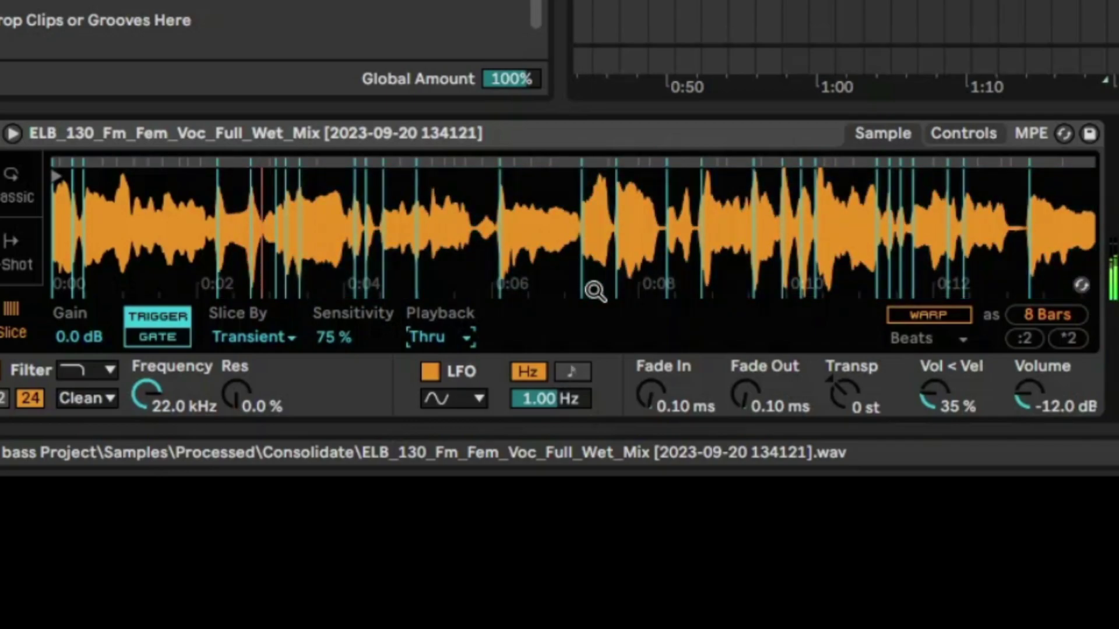
# Step: Set the slice playback to Mono and the transient sensitivity to 92 %
pyautogui.click(434, 337)
pyautogui.click(445, 360)
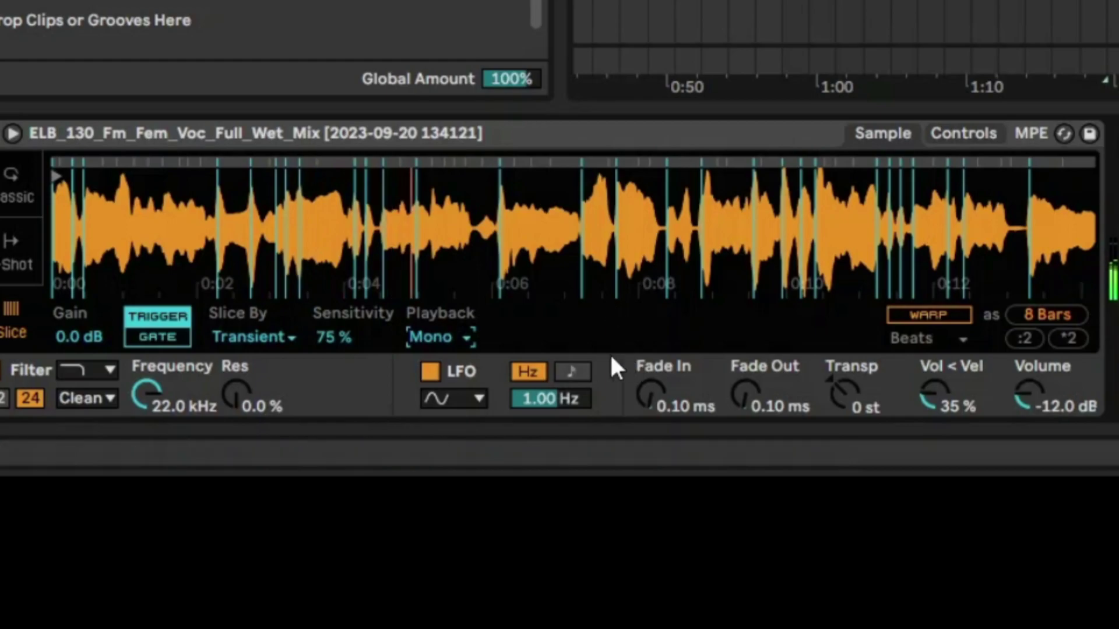
pyautogui.moveTo(333, 337); pyautogui.dragTo(332, 314)
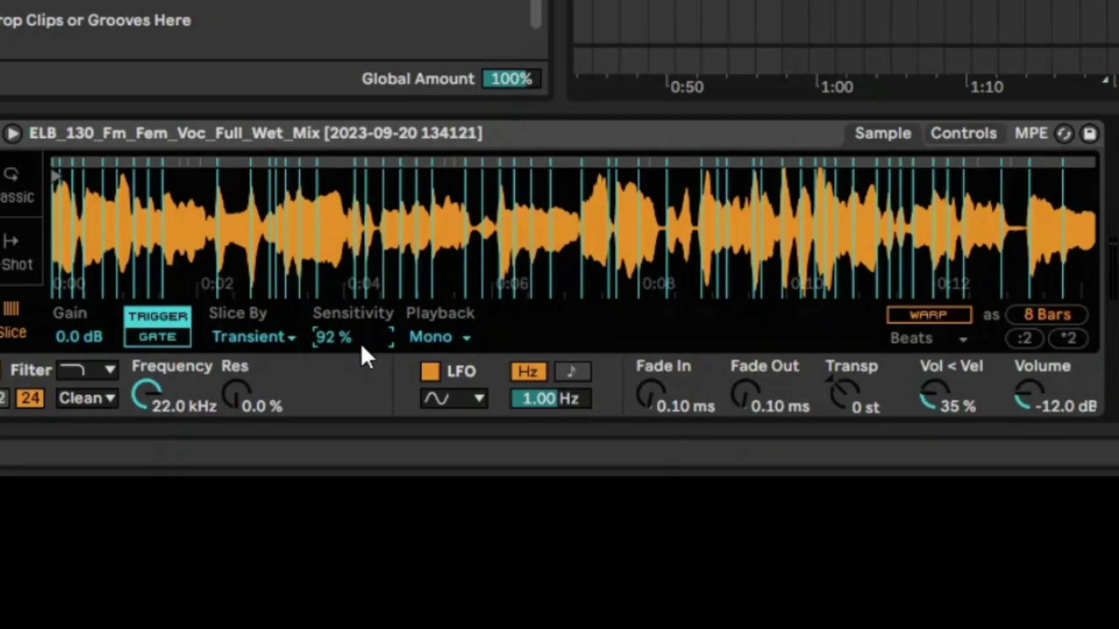
# Step: Record a MIDI performance of the vocal slices on track 14 and trim it to four bars starting where the vocal clip ends
pyautogui.click(417, 171)
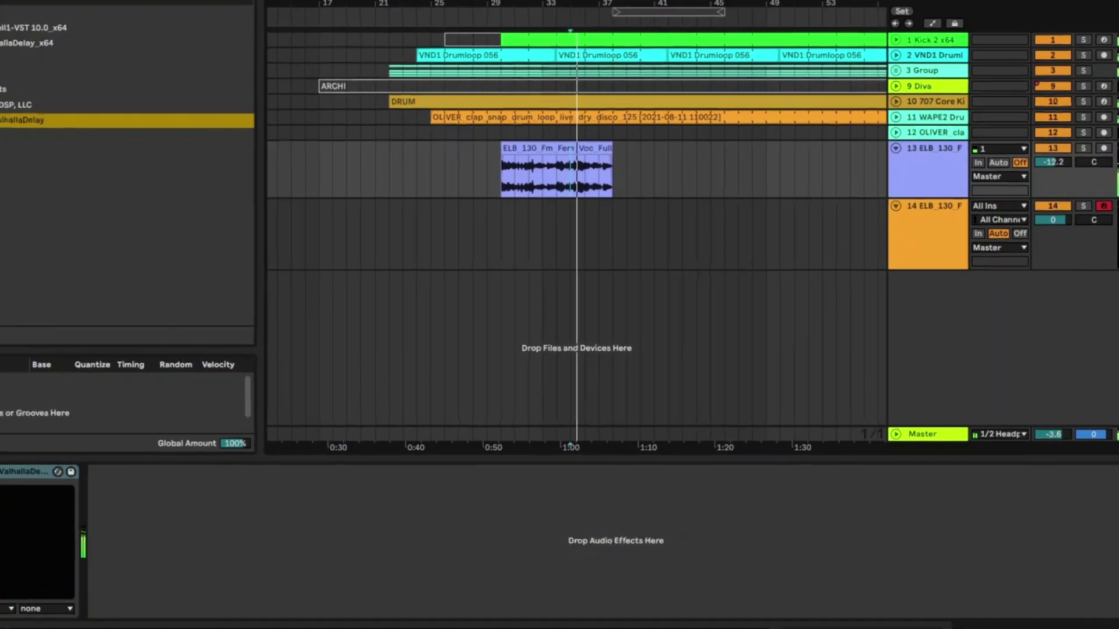
pyautogui.press('F9')
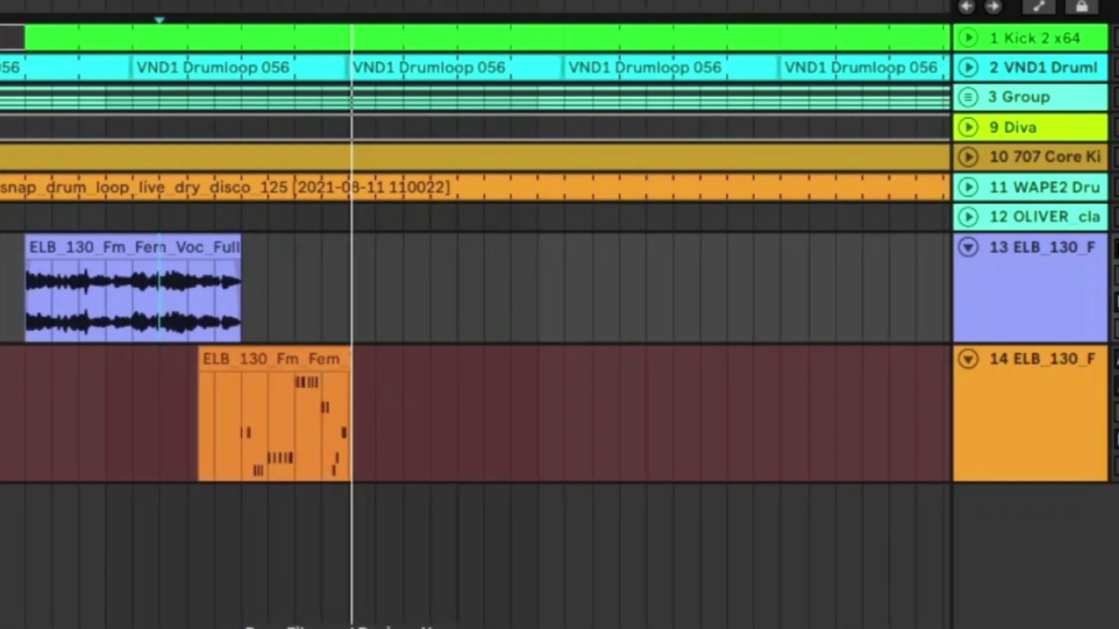
pyautogui.press('F9')
pyautogui.moveTo(193, 361); pyautogui.dragTo(232, 367)
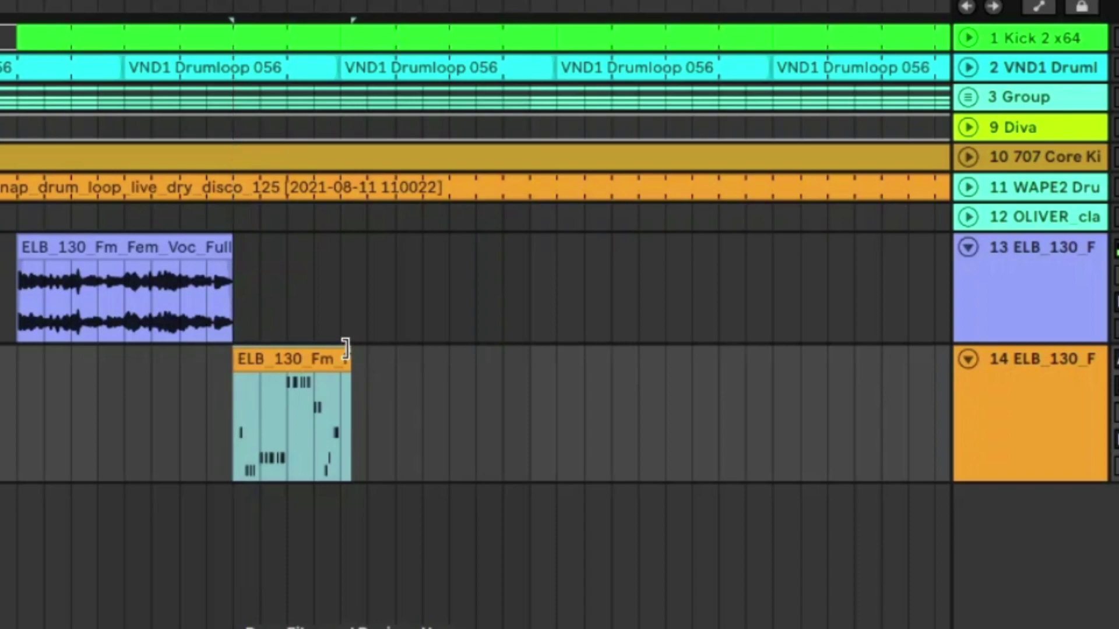
pyautogui.moveTo(346, 349); pyautogui.dragTo(340, 349)
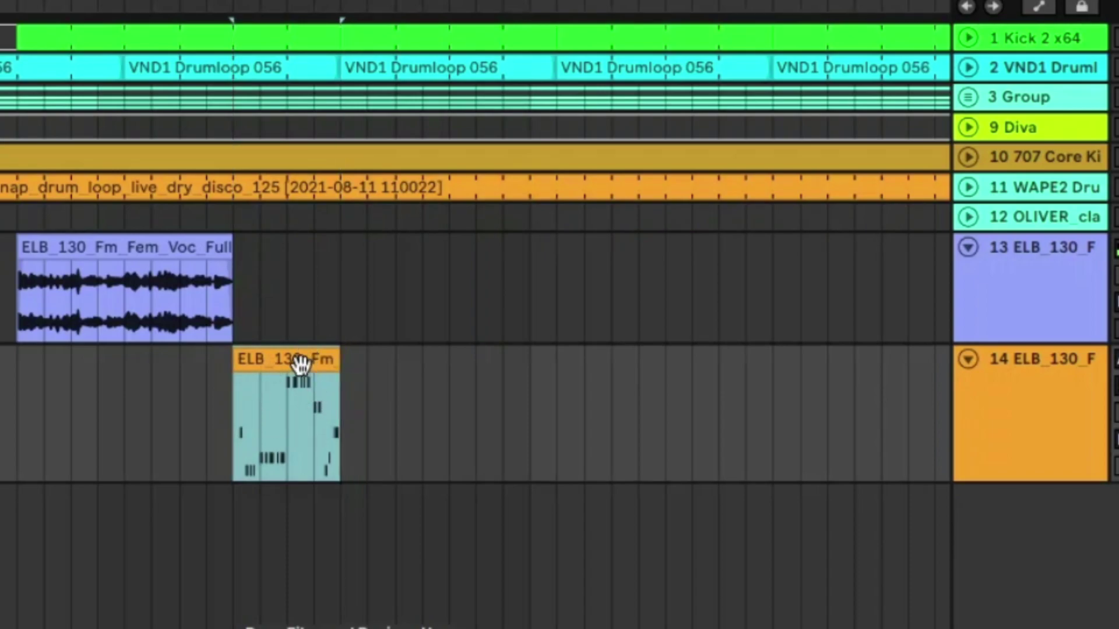
# Step: Open the recorded MIDI clip and quantize the starts and ends of all its notes to 1/16 at 100 %
pyautogui.doubleClick(312, 374)
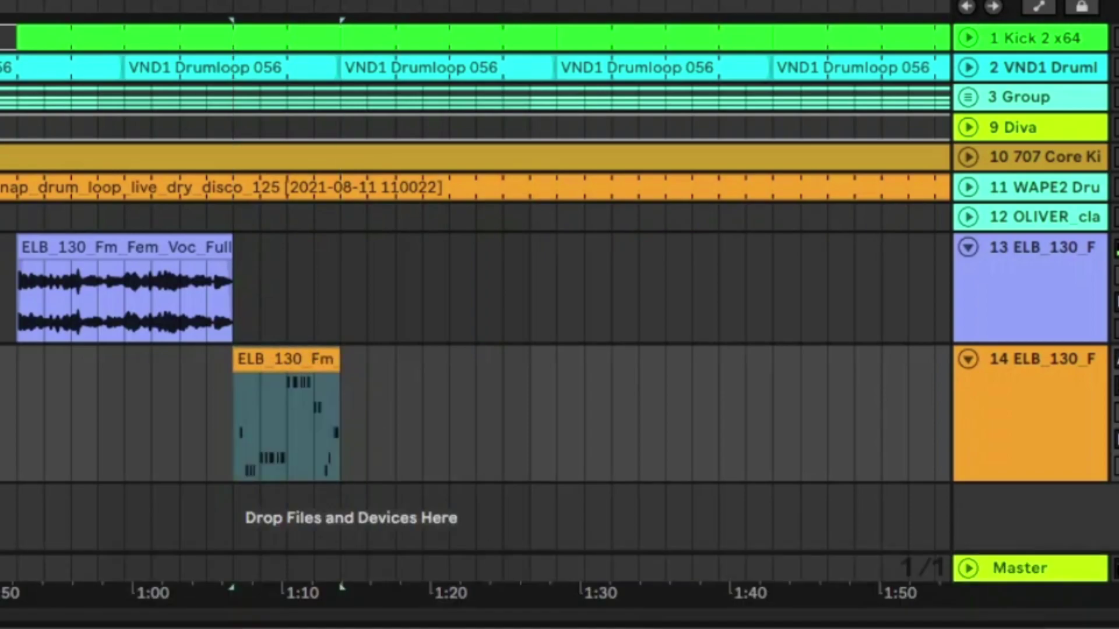
pyautogui.rightClick(462, 431)
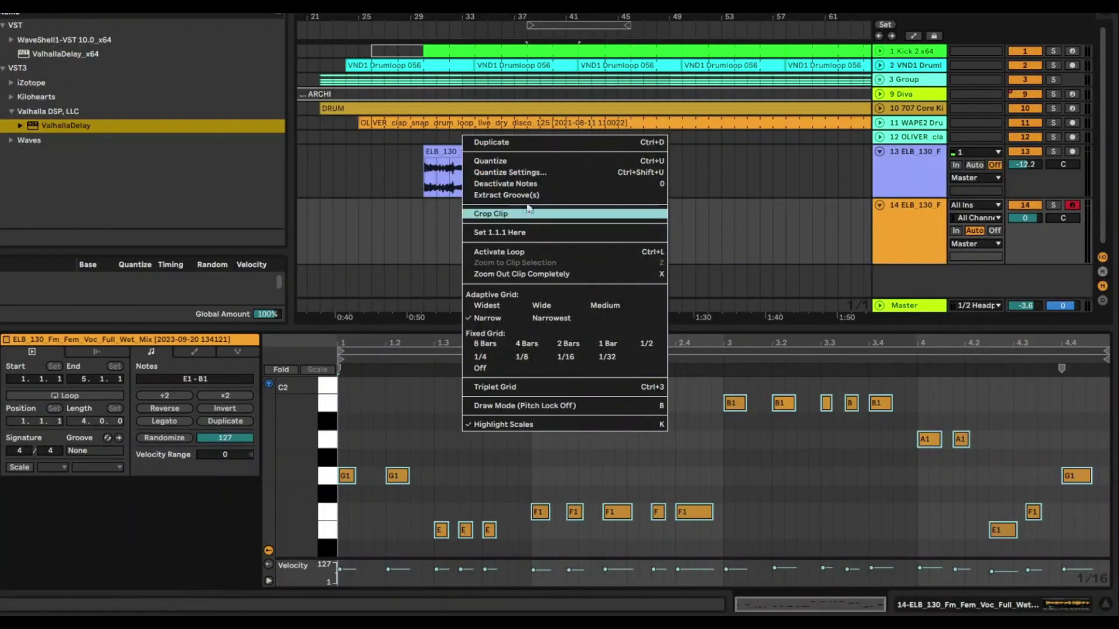
pyautogui.click(519, 173)
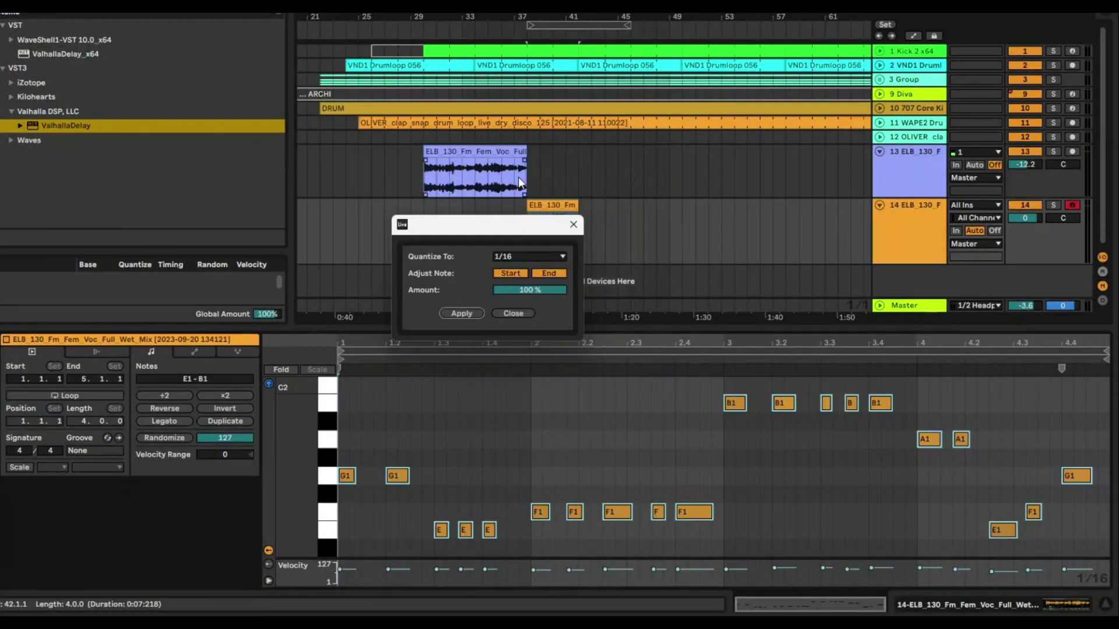
pyautogui.click(456, 314)
# Step: Lower the first two G1 notes in the clip to F#1 and play the part back
pyautogui.click(486, 447)
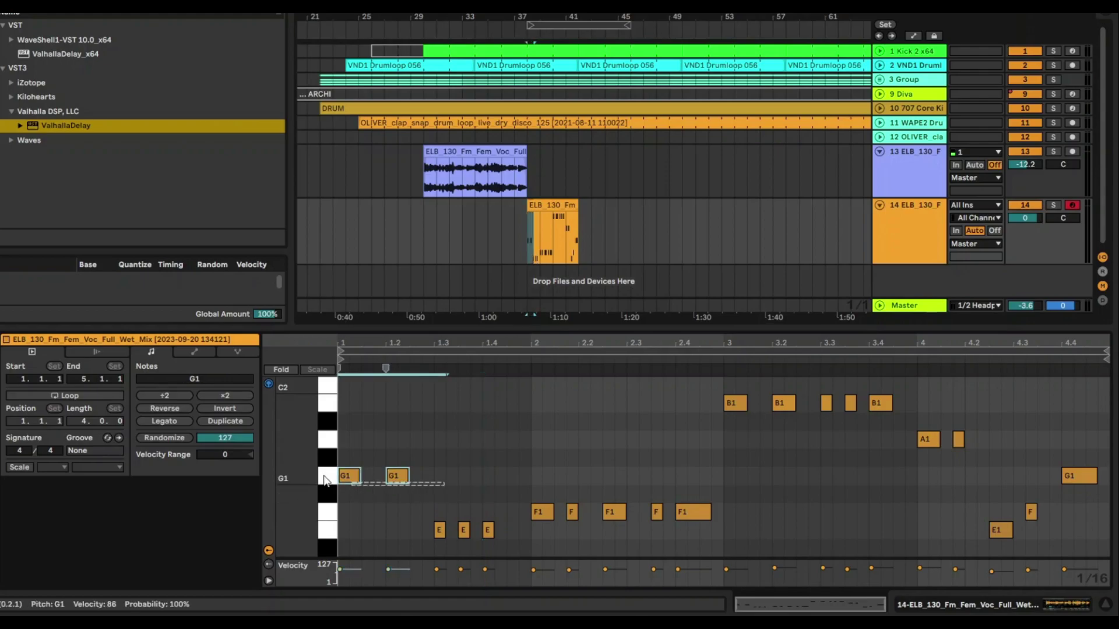
pyautogui.click(543, 476)
pyautogui.click(636, 445)
pyautogui.moveTo(423, 500); pyautogui.dragTo(309, 470)
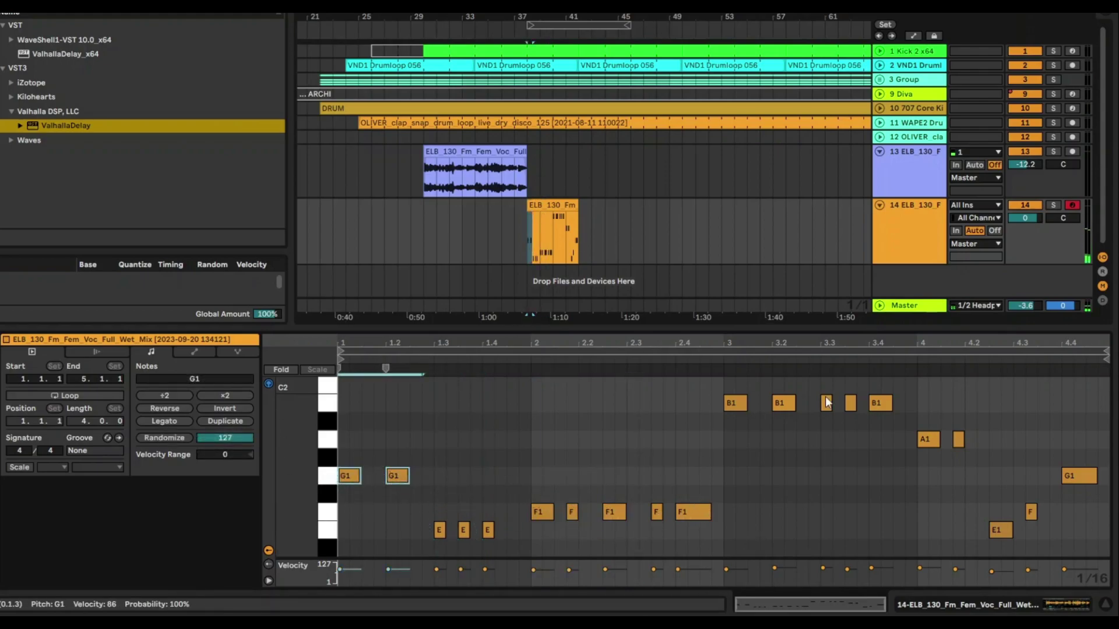
pyautogui.press('Up')
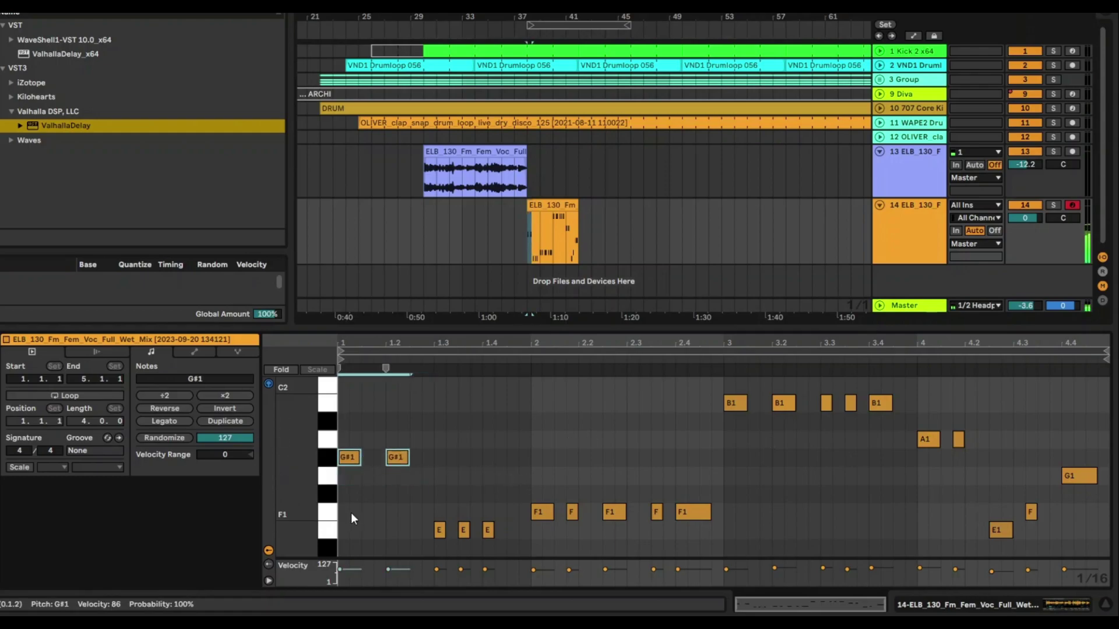
pyautogui.press('Up')
pyautogui.press('Down')
pyautogui.press('Down')
pyautogui.press('Down')
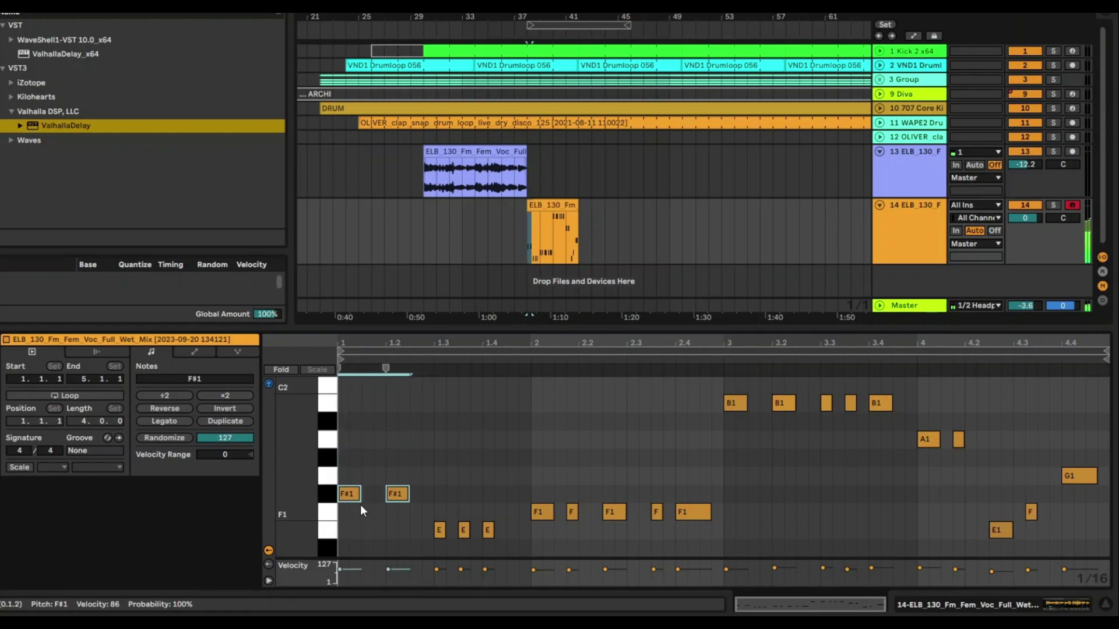
pyautogui.press('space')
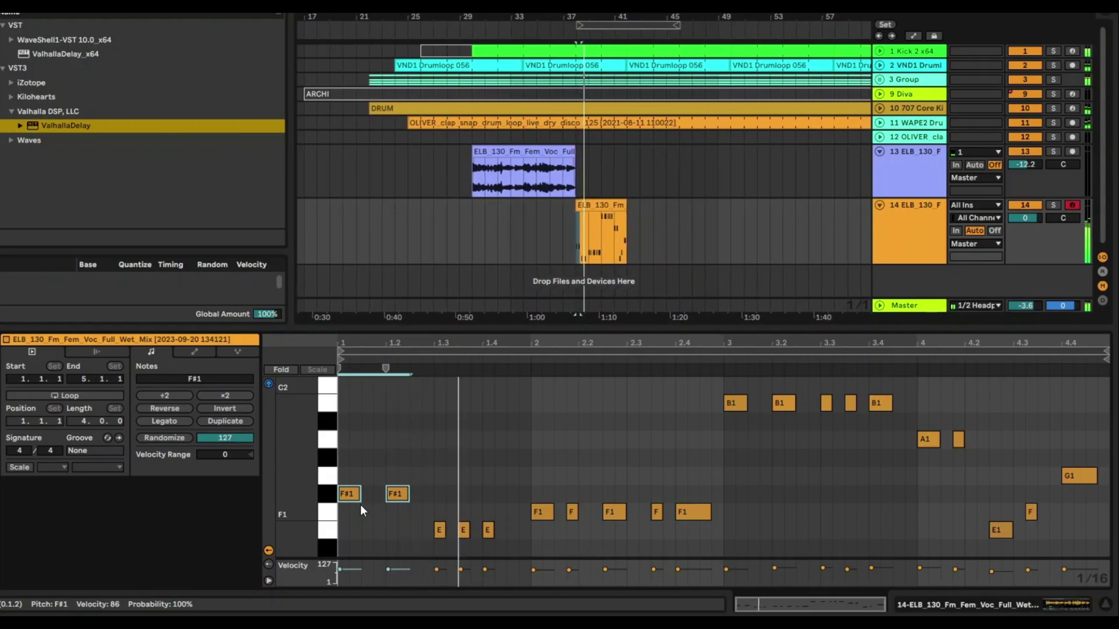
# Step: Raise the second short E1 note in bar 1, just before beat 1.4, to F#1
pyautogui.click(471, 499)
pyautogui.click(464, 531)
pyautogui.press('Up')
pyautogui.press('Up')
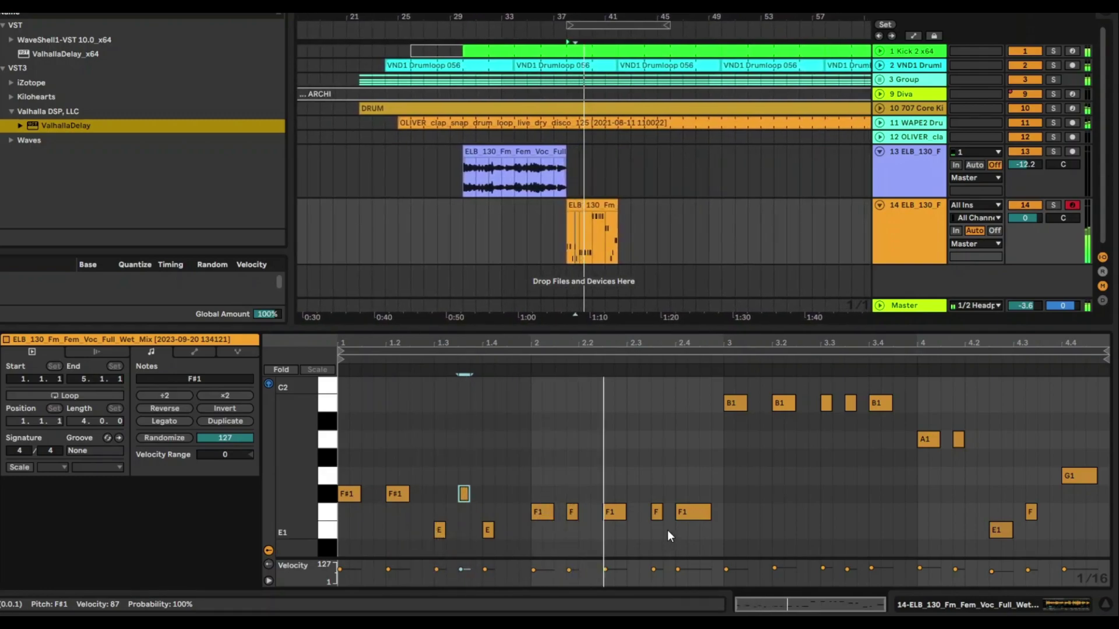
# Step: Raise the short F1 note just before beat 2.4 to D#2 and play the part from its start
pyautogui.click(656, 512)
pyautogui.press('Up')
pyautogui.press('Up')
pyautogui.press('Up')
pyautogui.press('Up')
pyautogui.press('Up')
pyautogui.press('Up')
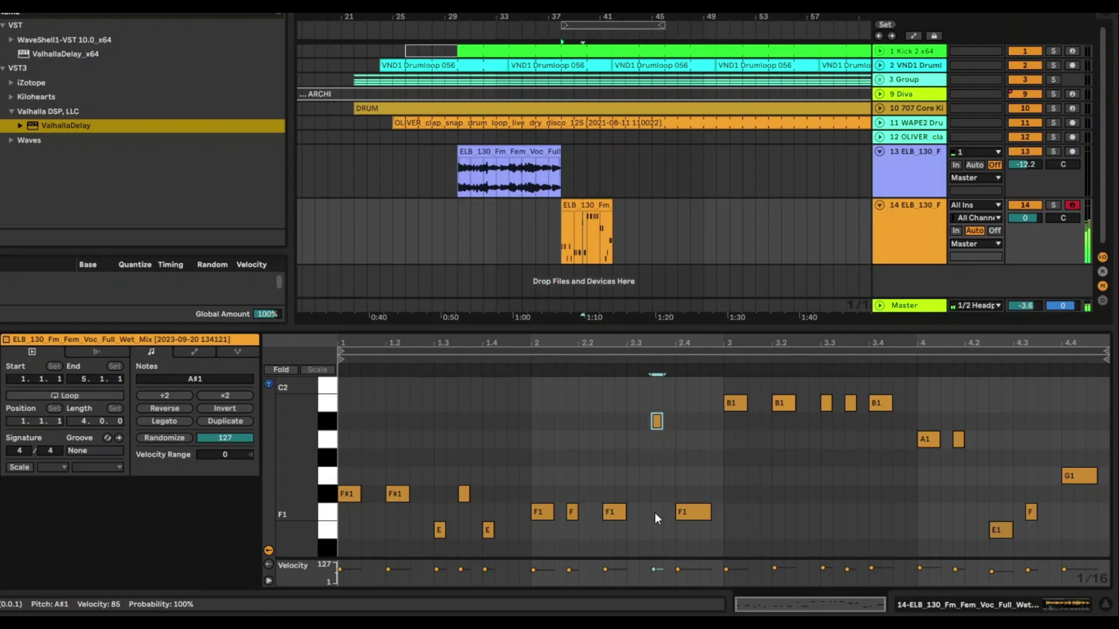
pyautogui.press('Up')
pyautogui.press('Up')
pyautogui.press('Up')
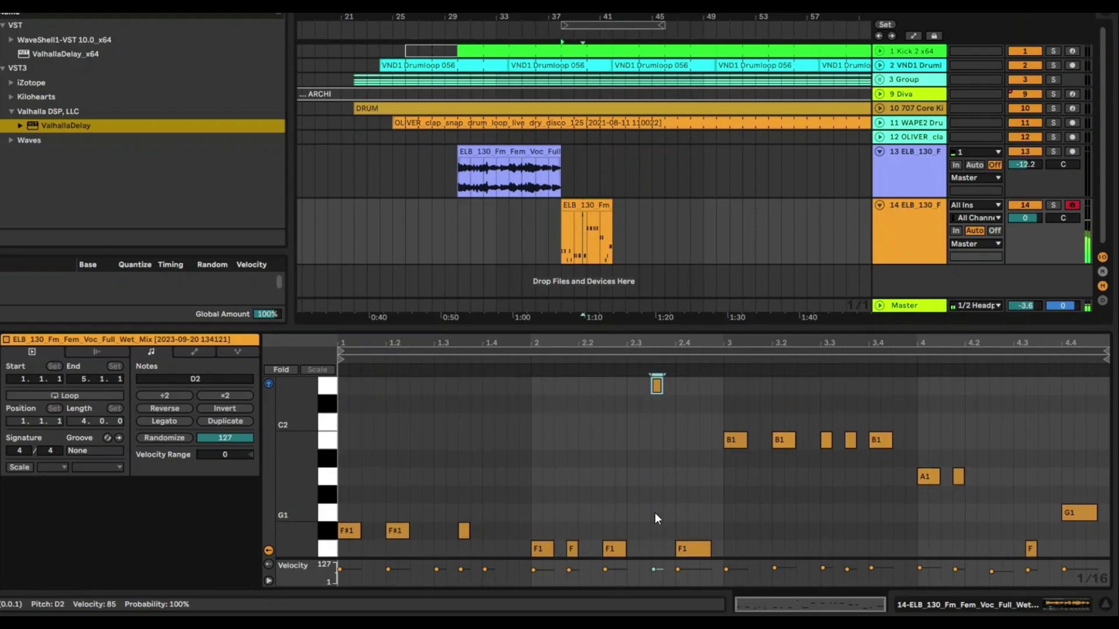
pyautogui.press('Up')
pyautogui.press('space')
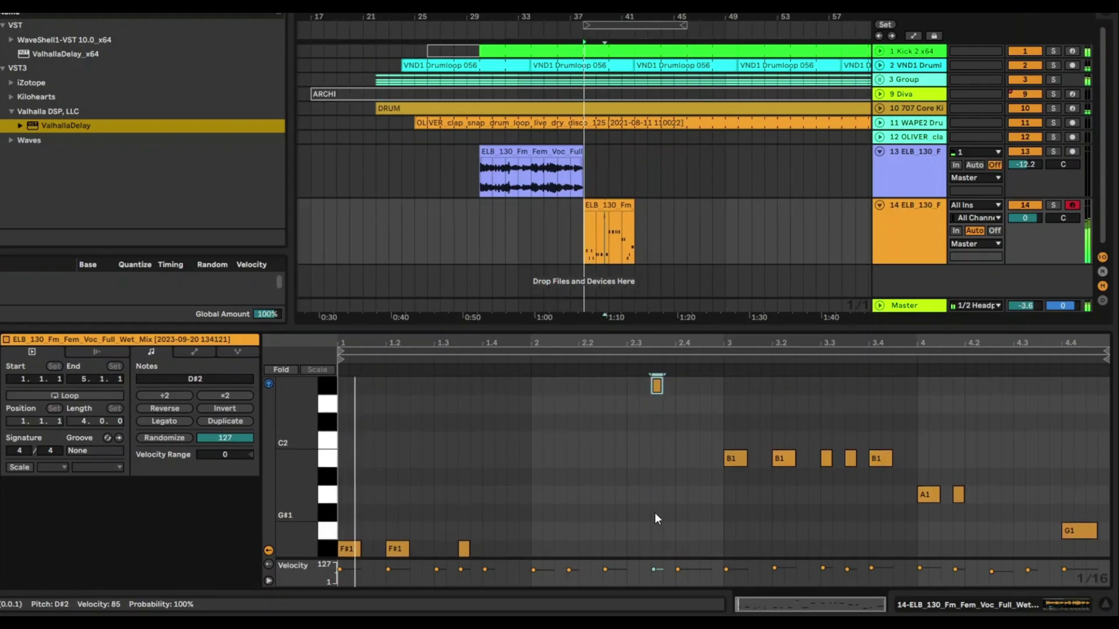
# Step: Lower the short B1 note between beats 3.3 and 3.4 and the clip's last G1 note to F1
pyautogui.scroll(-3, 687, 429)
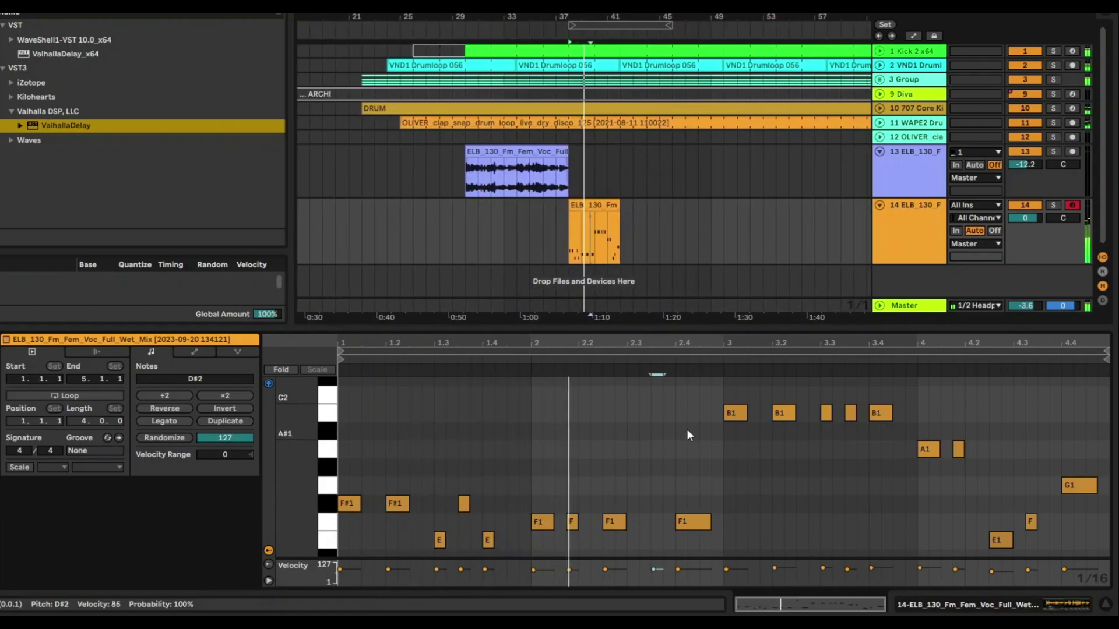
pyautogui.scroll(2, 700, 434)
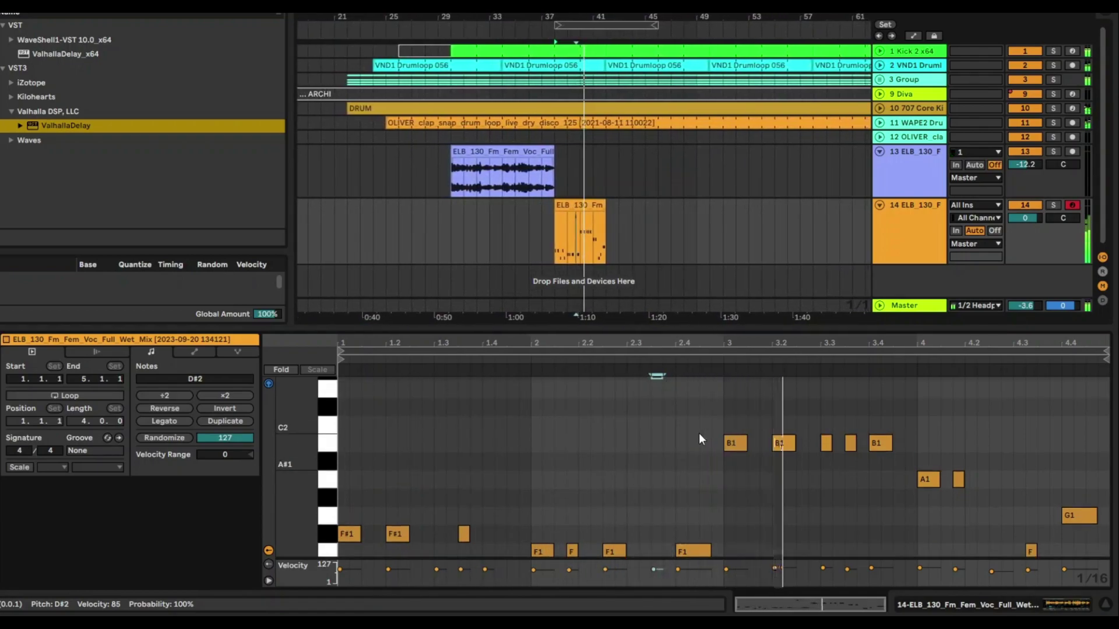
pyautogui.click(849, 443)
pyautogui.press('Down')
pyautogui.press('Down')
pyautogui.press('Down')
pyautogui.press('Up')
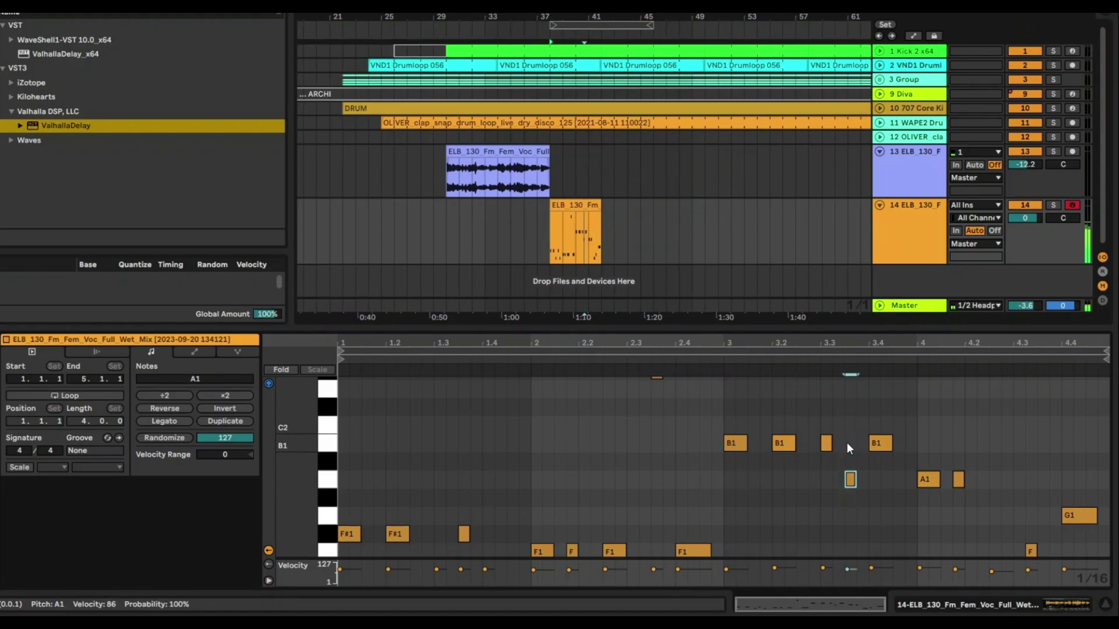
pyautogui.click(713, 361)
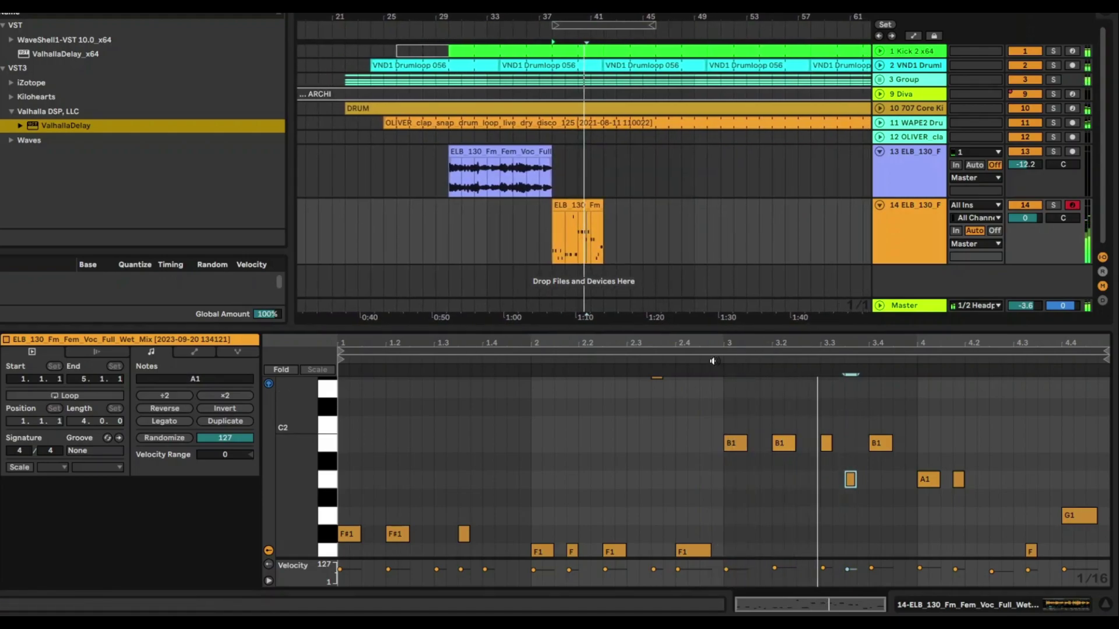
pyautogui.press('Down')
pyautogui.press('Down')
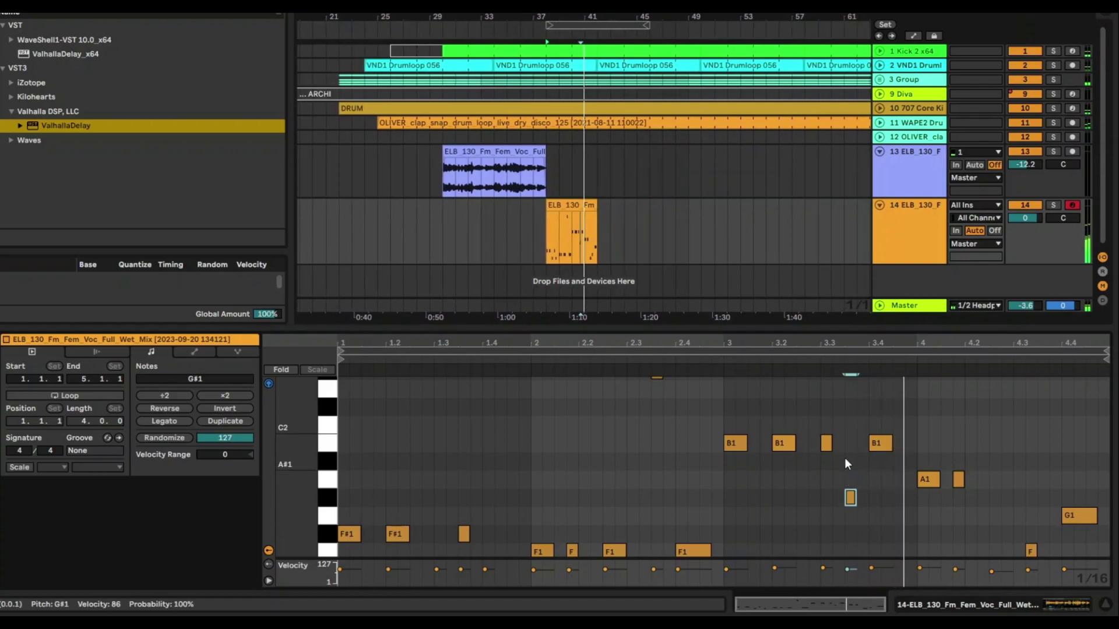
pyautogui.press('Down')
pyautogui.press('Down')
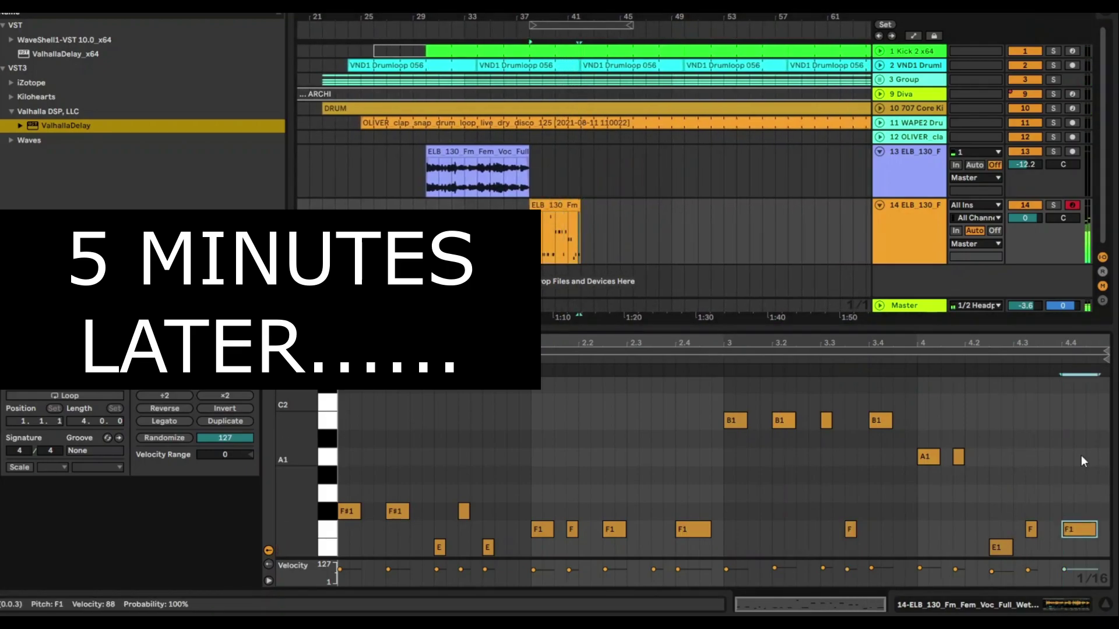
# Step: Duplicate the edited four-bar vocal chop clip directly after itself on track 14
pyautogui.click(563, 205)
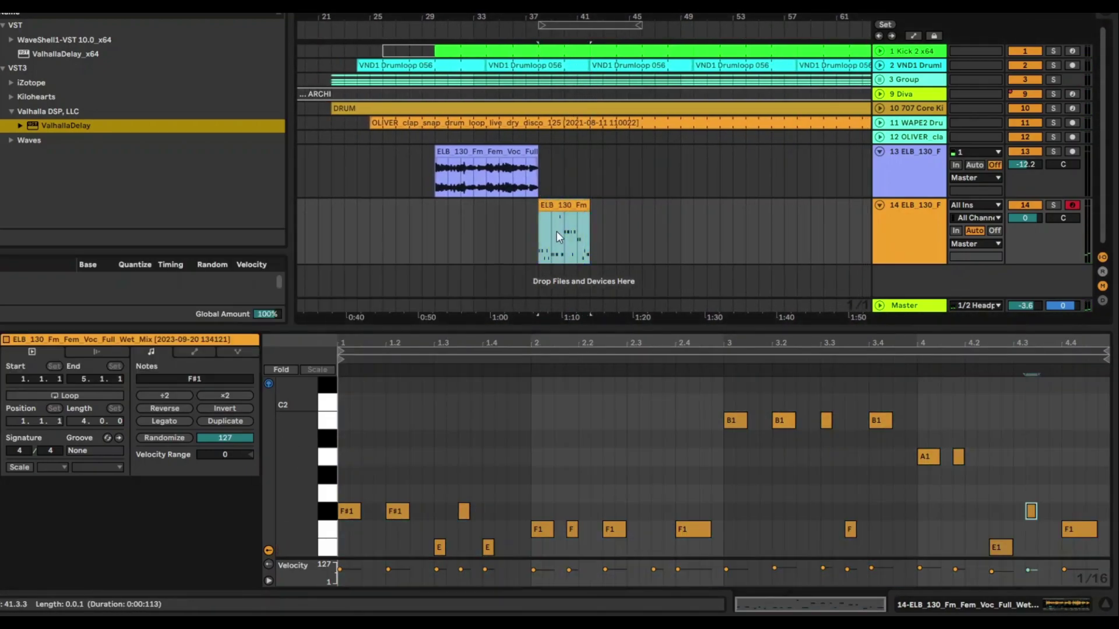
pyautogui.hotkey('ctrl', 'd')
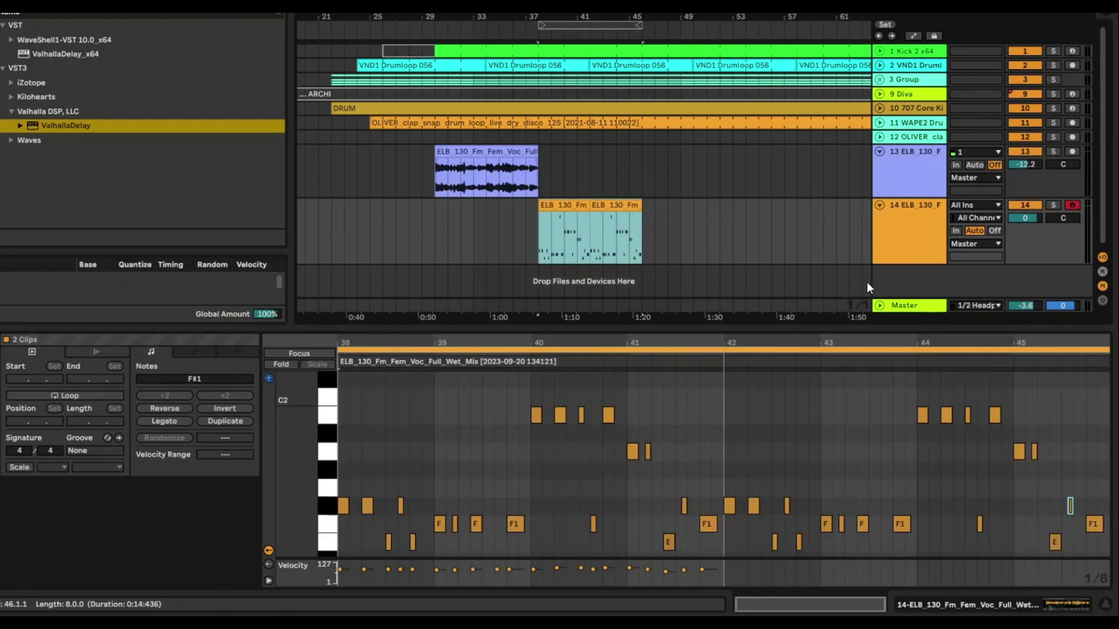
# Step: In the first vocal chop clip, halve the timing of the selected short F#1 note near beat 4.3
pyautogui.click(563, 233)
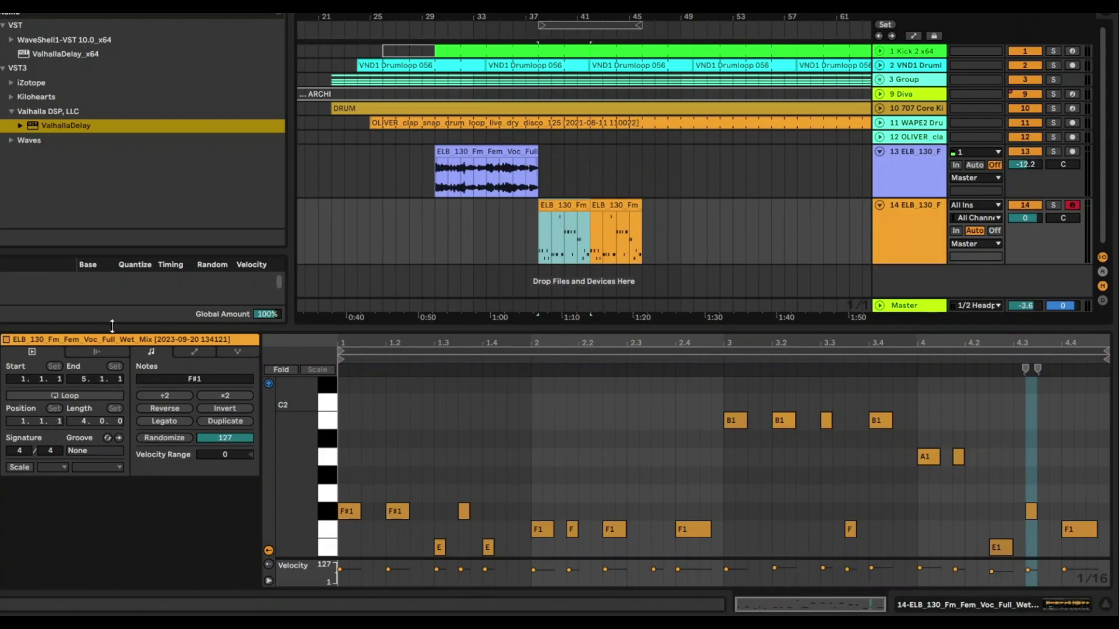
pyautogui.click(159, 396)
pyautogui.click(1026, 501)
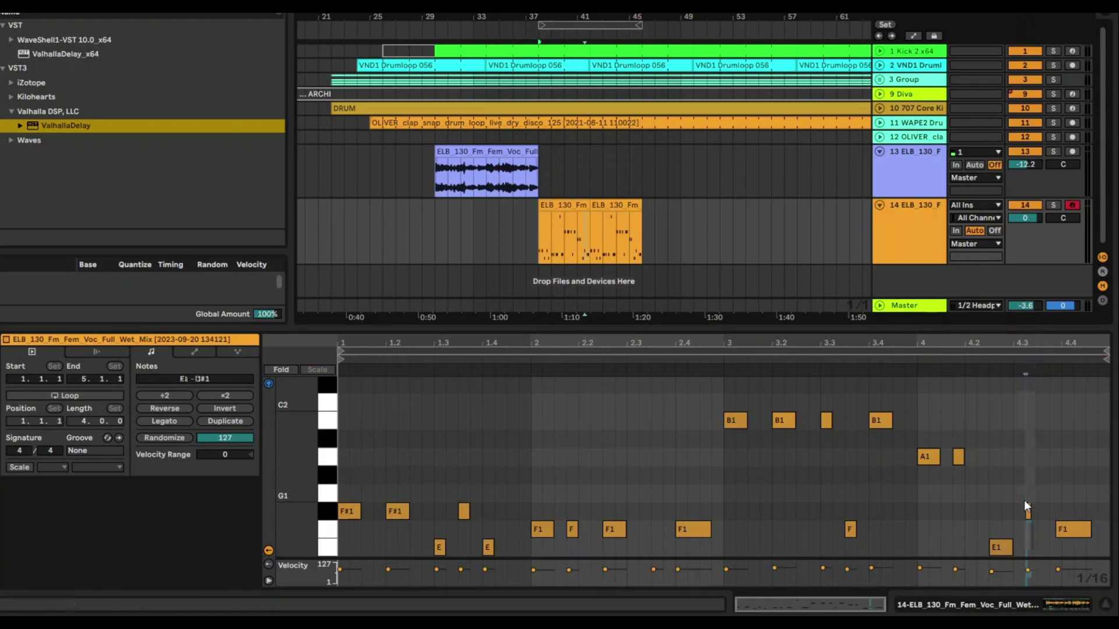
# Step: Try compressing the whole first clip to half its length, play it back, and restore it to four bars
pyautogui.click(574, 209)
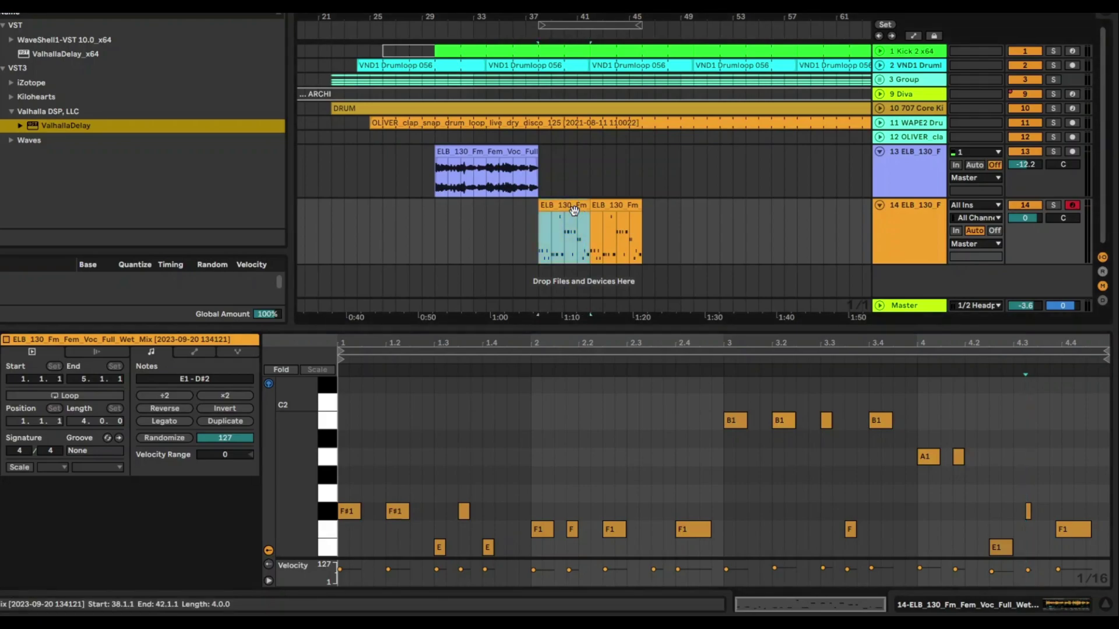
pyautogui.click(157, 395)
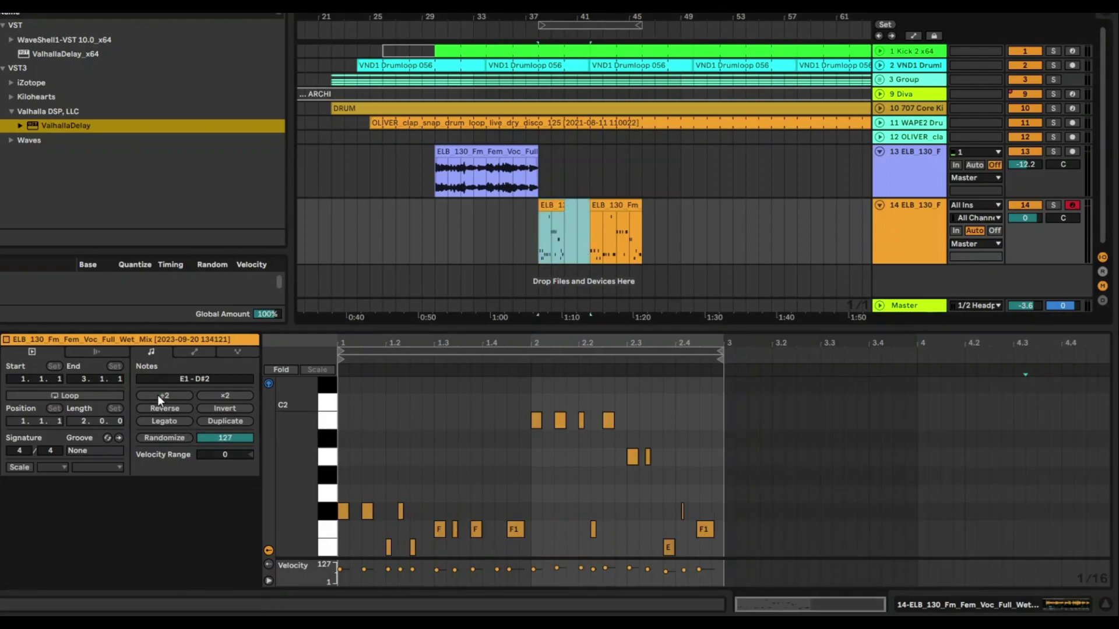
pyautogui.press('space')
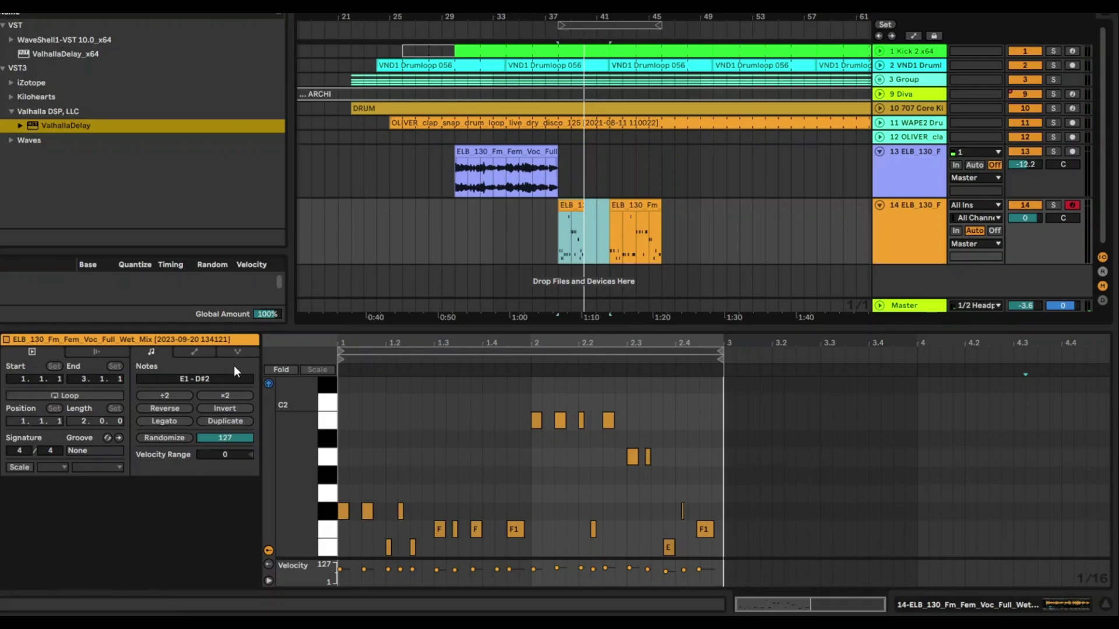
pyautogui.click(245, 395)
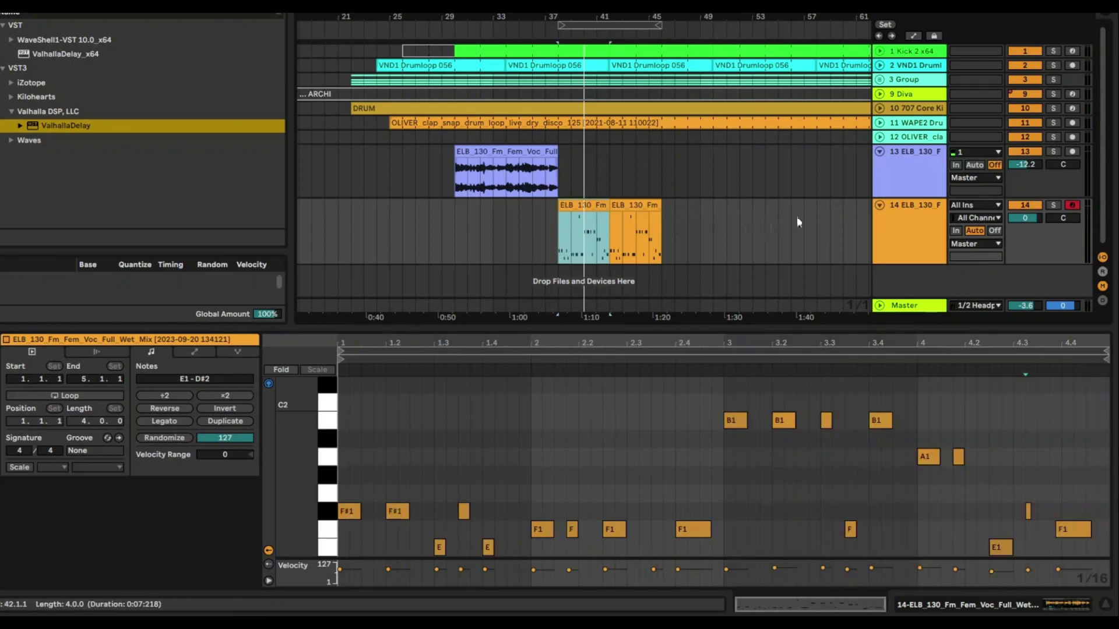
# Step: Add ValhallaDelay to track 14, load the Echoes preset DIGITAL-Dotted 8th-Note Gutiar, and close the plug-in window
pyautogui.click(902, 233)
pyautogui.click(2, 8)
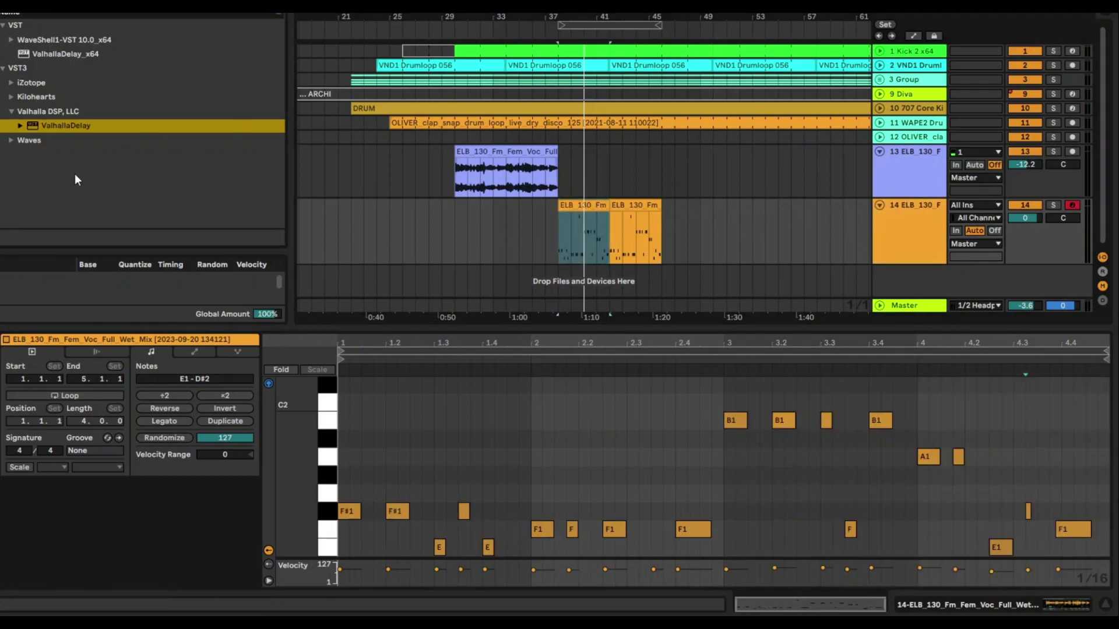
pyautogui.moveTo(61, 131); pyautogui.dragTo(596, 208)
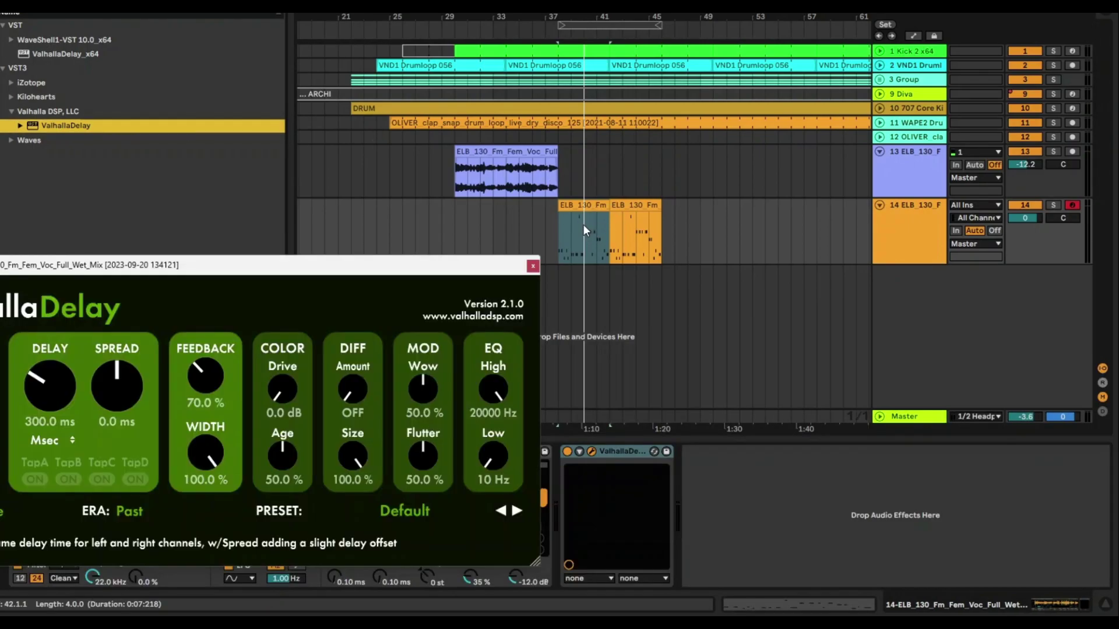
pyautogui.click(405, 511)
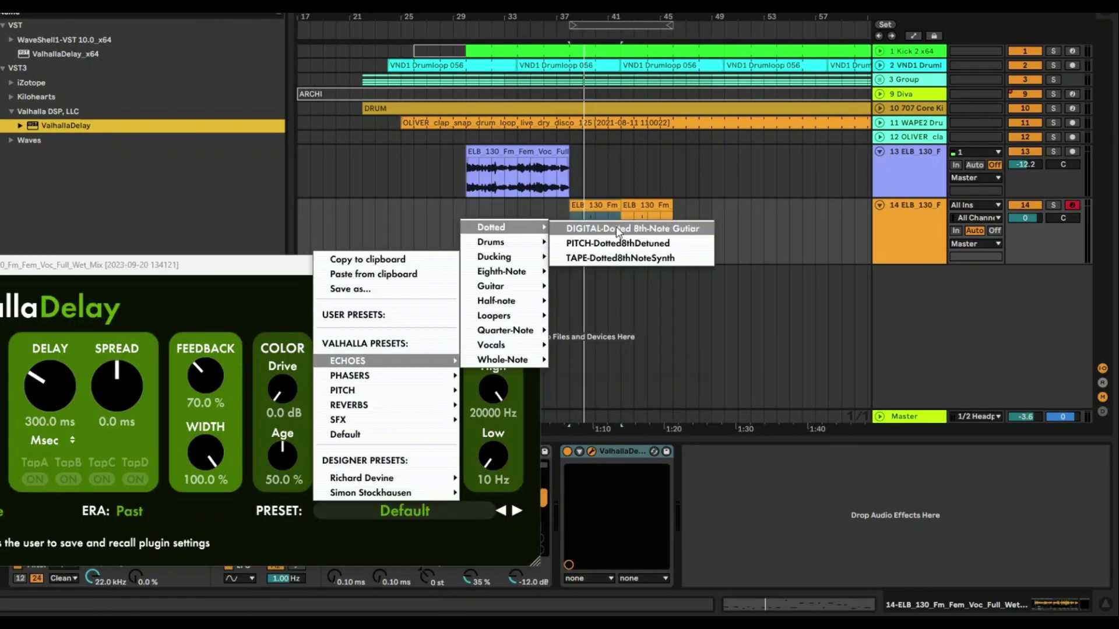
pyautogui.click(617, 230)
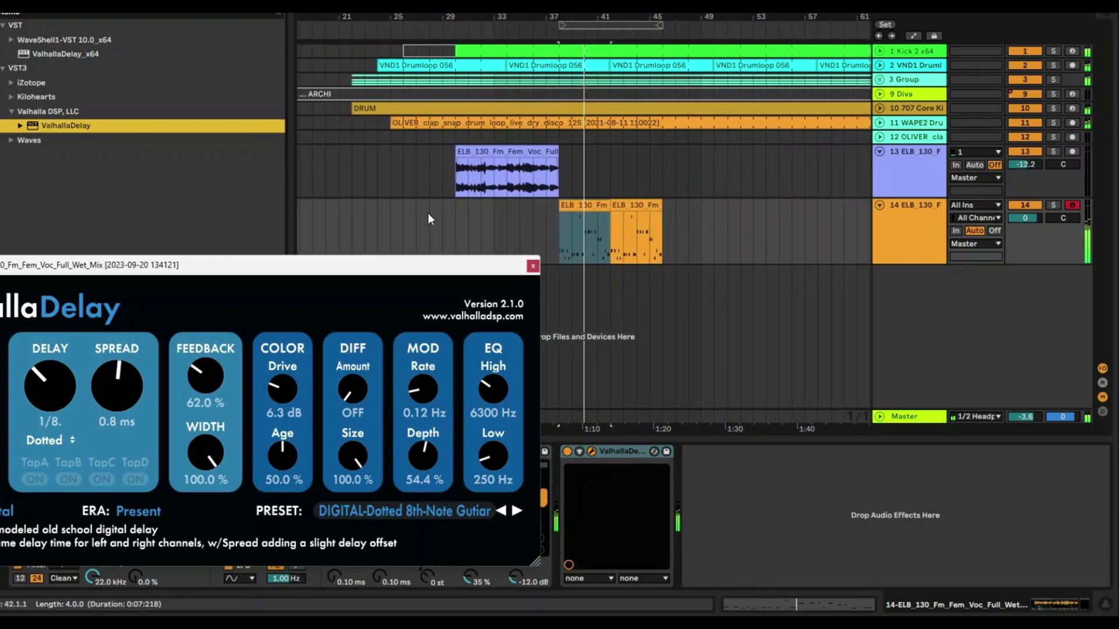
pyautogui.click(533, 266)
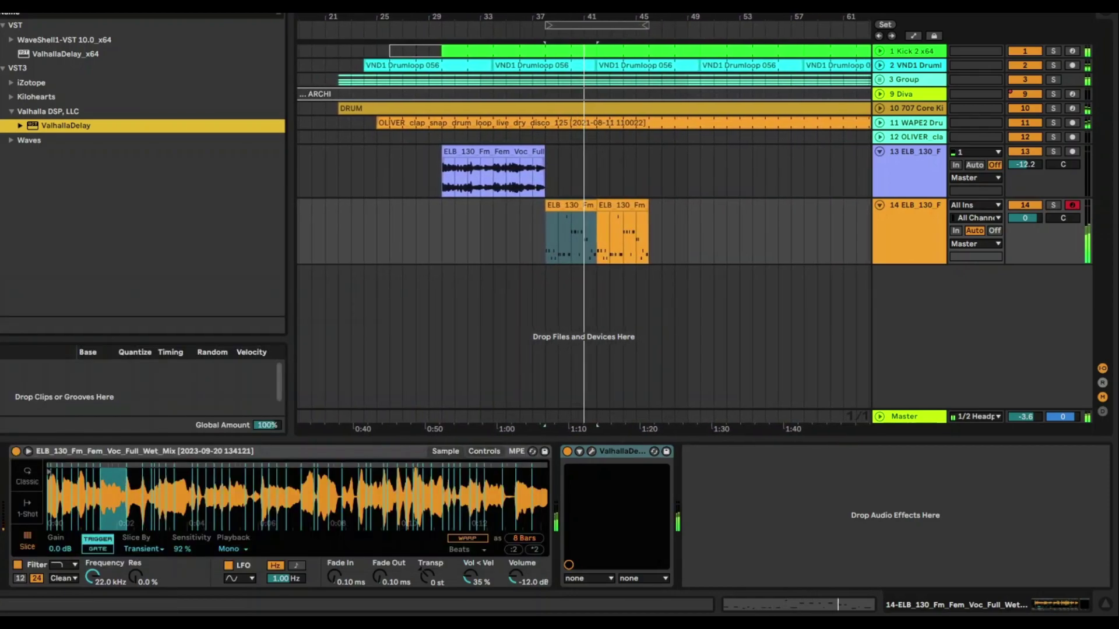
# Step: Find Kickstart 2 among the plug-ins, add it after the delay on track 14, and close its window
pyautogui.write('re')
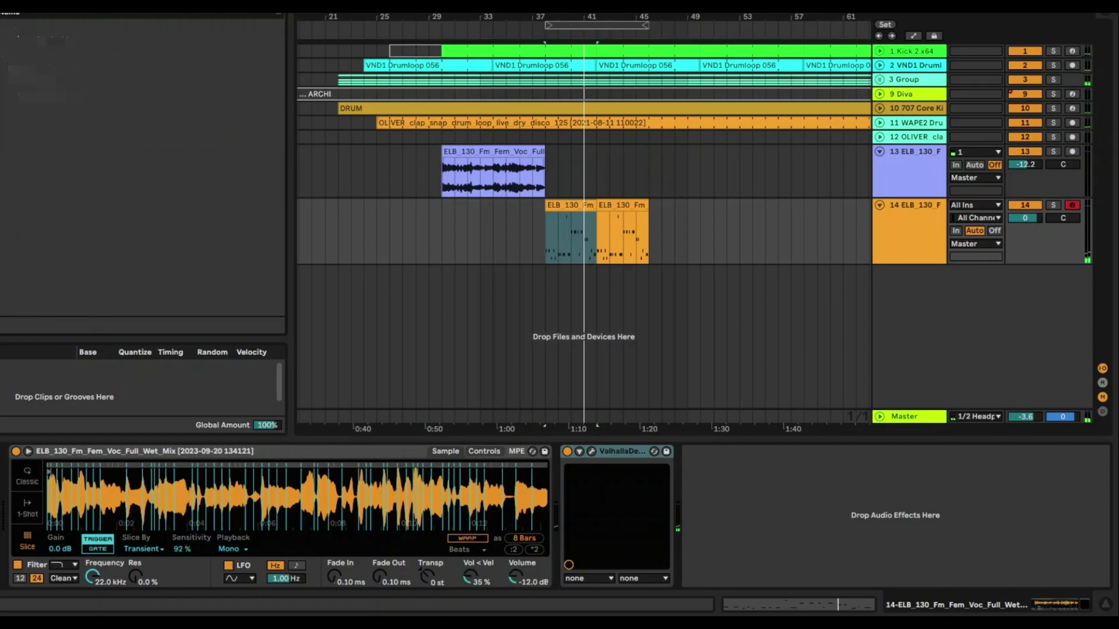
pyautogui.click(46, 86)
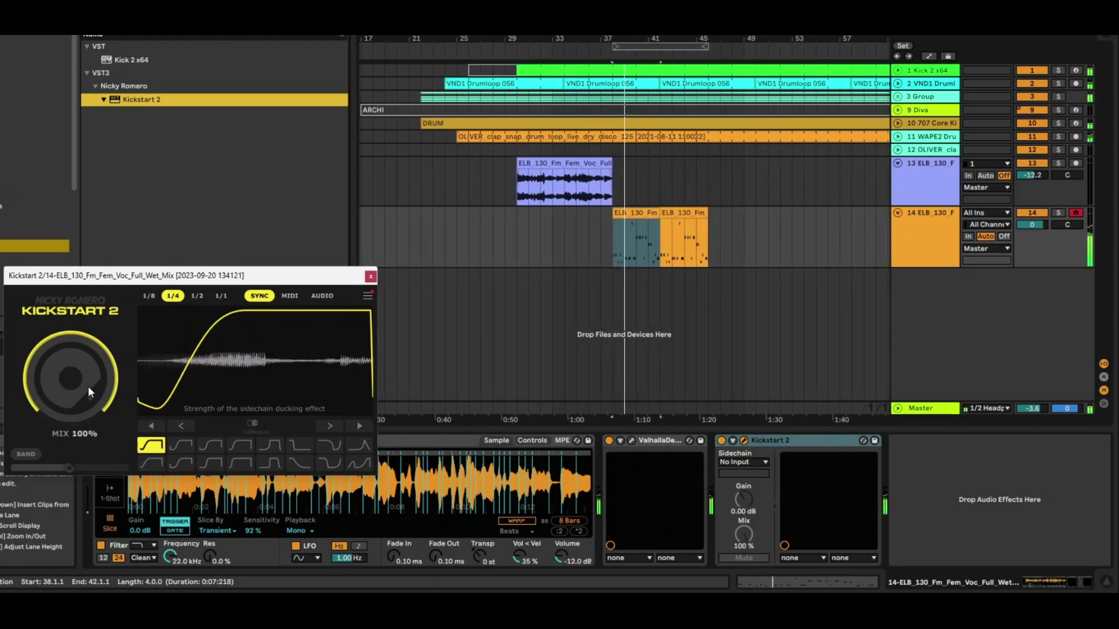
pyautogui.click(371, 278)
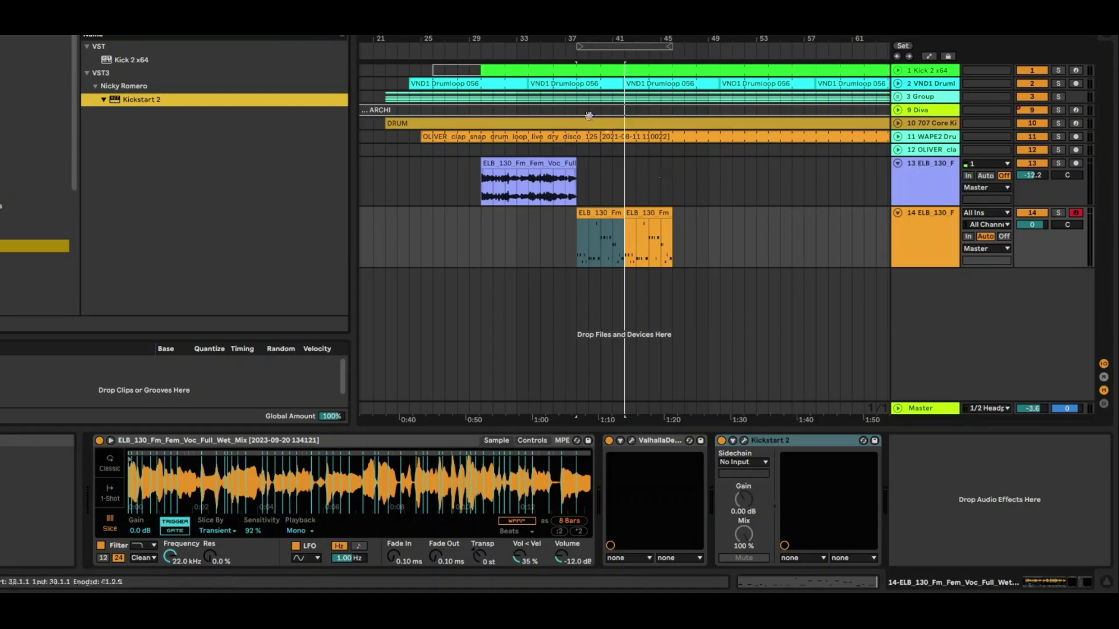
# Step: Browse the VND1 Synth Cut Fills sample folder and preview VND1 Synth Fill 44 Fm 122 BPM.wav
pyautogui.click(342, 24)
pyautogui.scroll(-5, 34, 175)
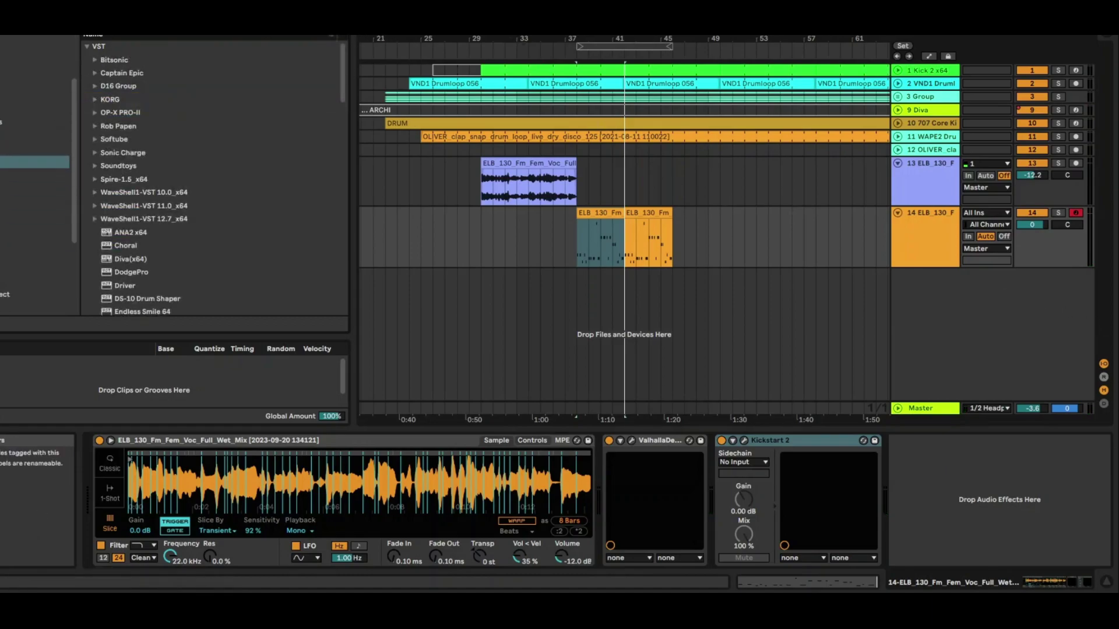
pyautogui.click(35, 237)
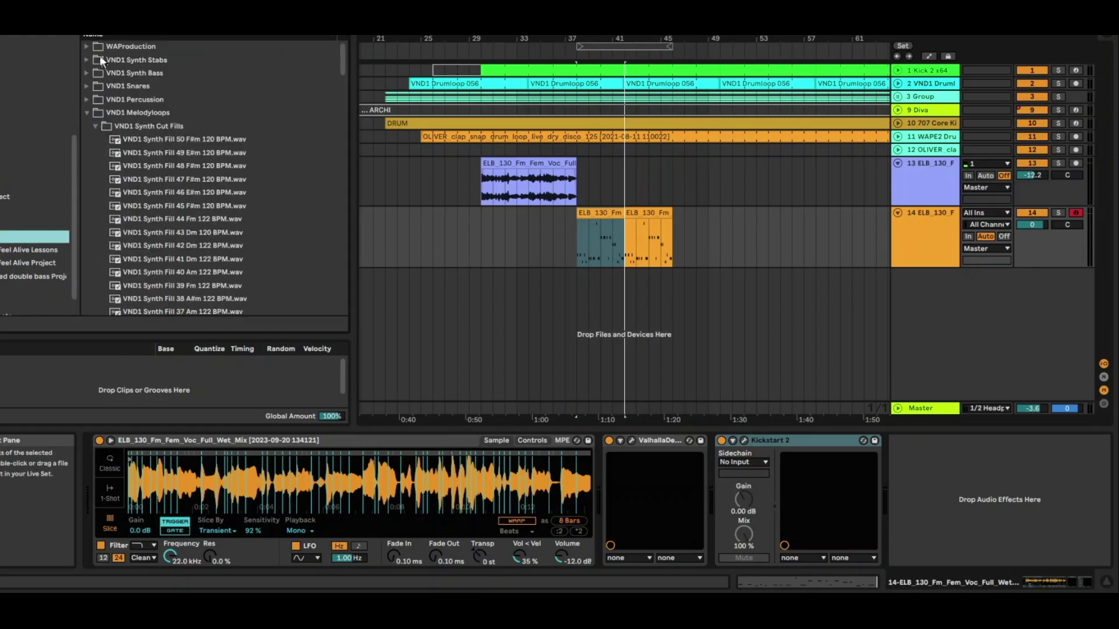
pyautogui.click(139, 112)
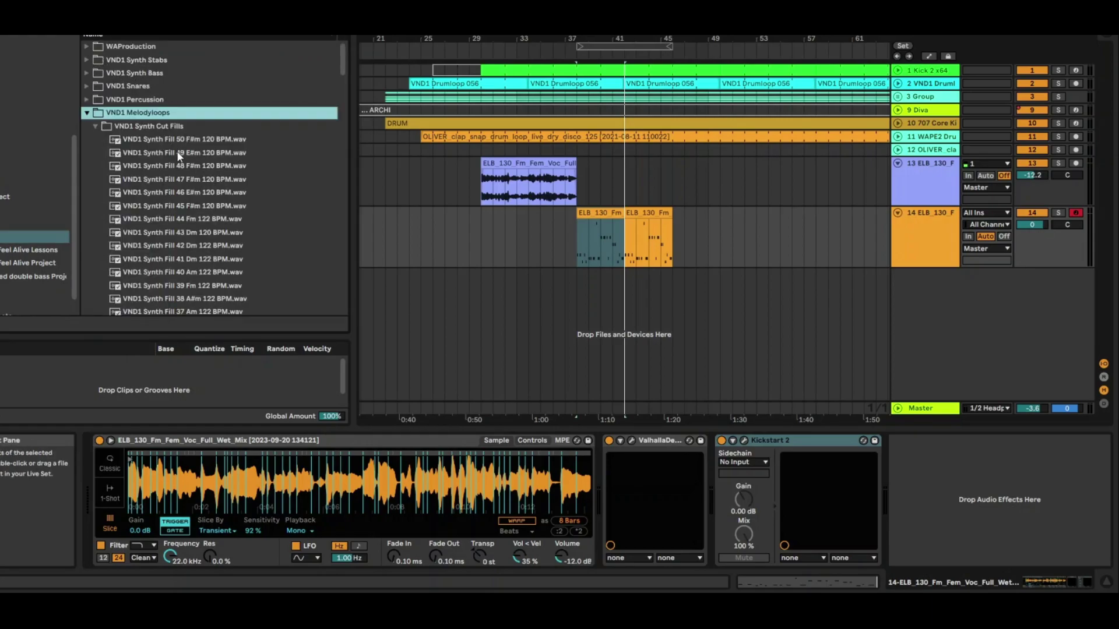
pyautogui.click(202, 219)
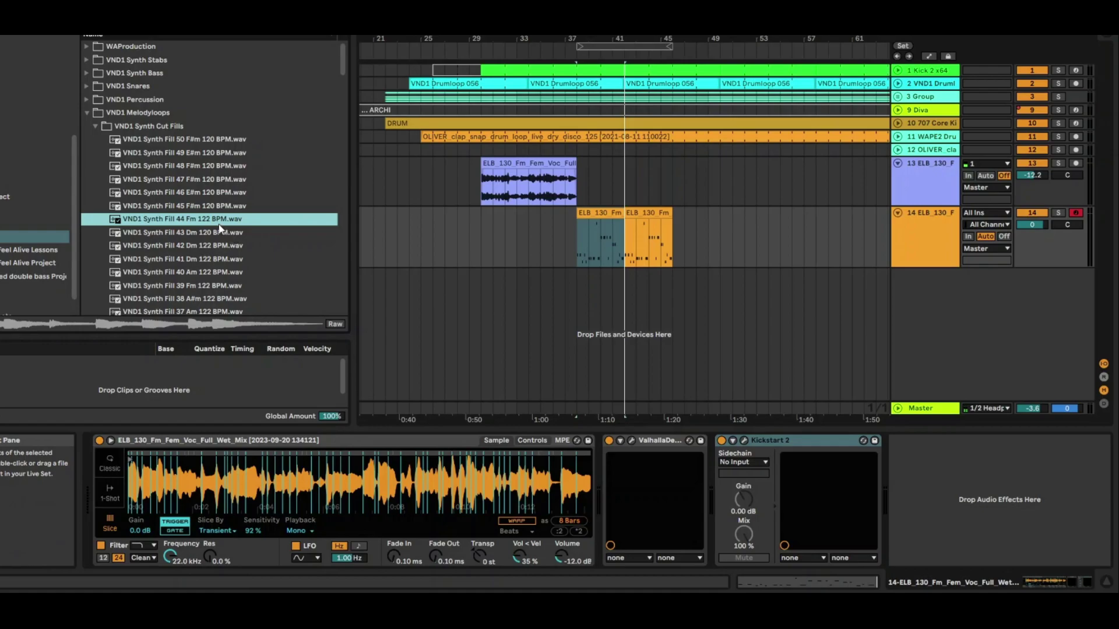
# Step: Place VND1 Synth Fill 44 Fm 122 BPM.wav on a new audio track in the arrangement, solo it and play it
pyautogui.moveTo(278, 219); pyautogui.dragTo(488, 313)
pyautogui.moveTo(411, 323); pyautogui.dragTo(410, 314)
pyautogui.click(1058, 274)
pyautogui.press('space')
# Step: Insert MIDI track 16, load the synth fill clip into it as a Simpler in Slice mode, and start playback
pyautogui.rightClick(925, 355)
pyautogui.click(898, 380)
pyautogui.doubleClick(897, 380)
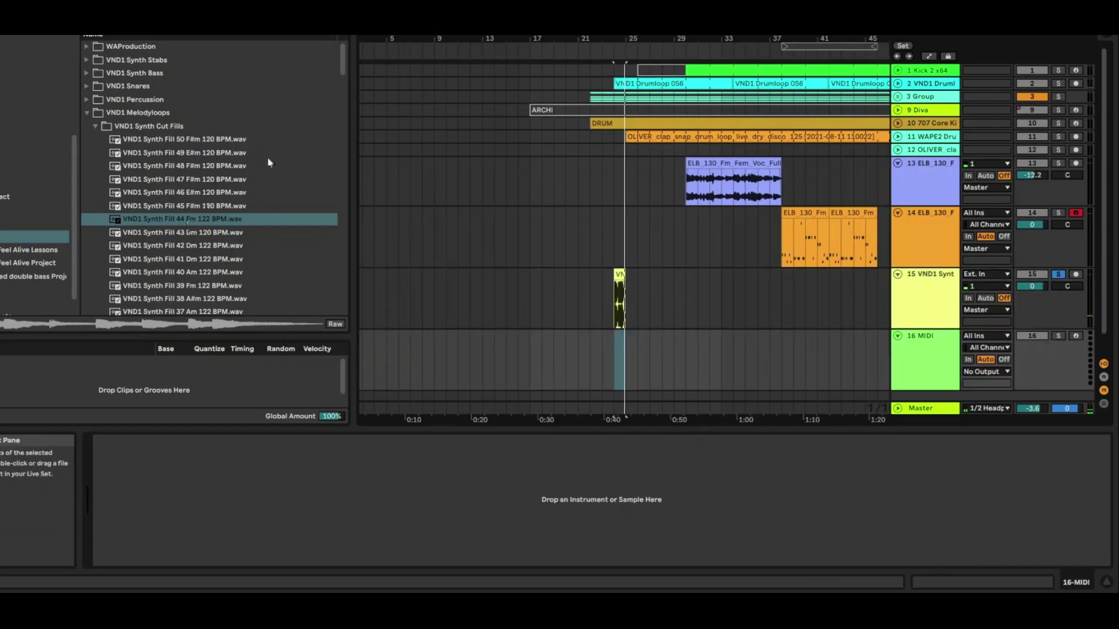
pyautogui.click(621, 272)
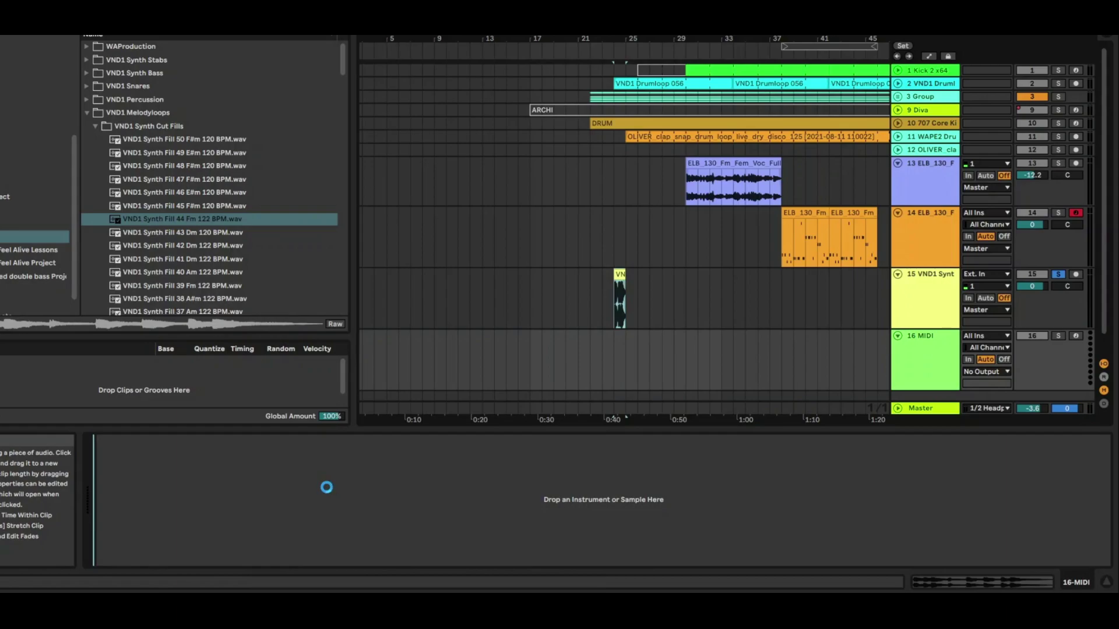
pyautogui.moveTo(326, 488); pyautogui.dragTo(326, 487)
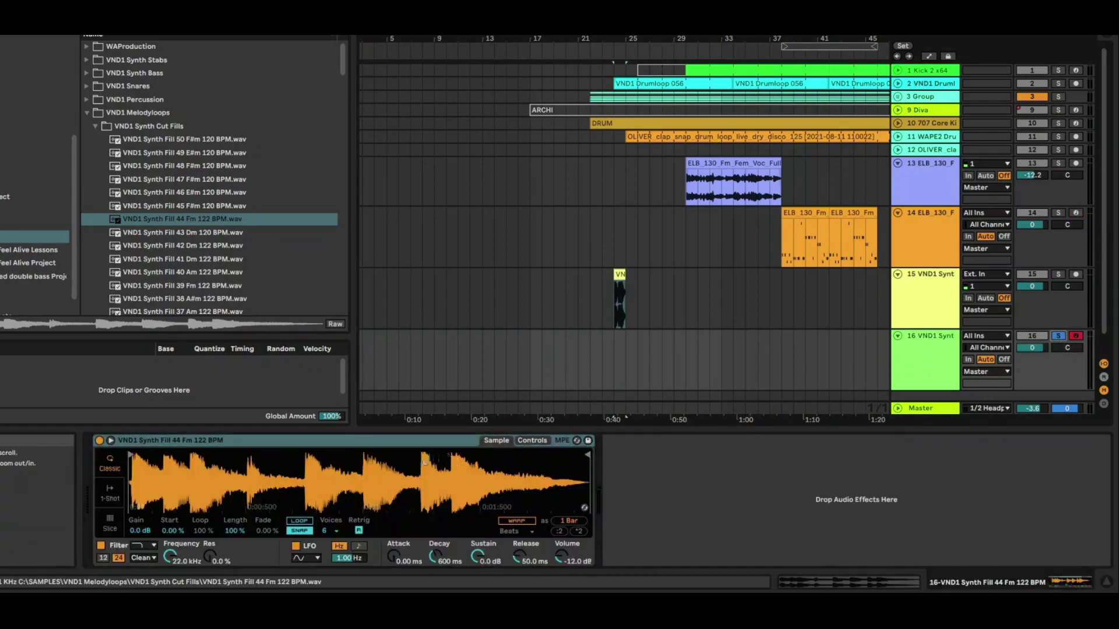
pyautogui.click(109, 523)
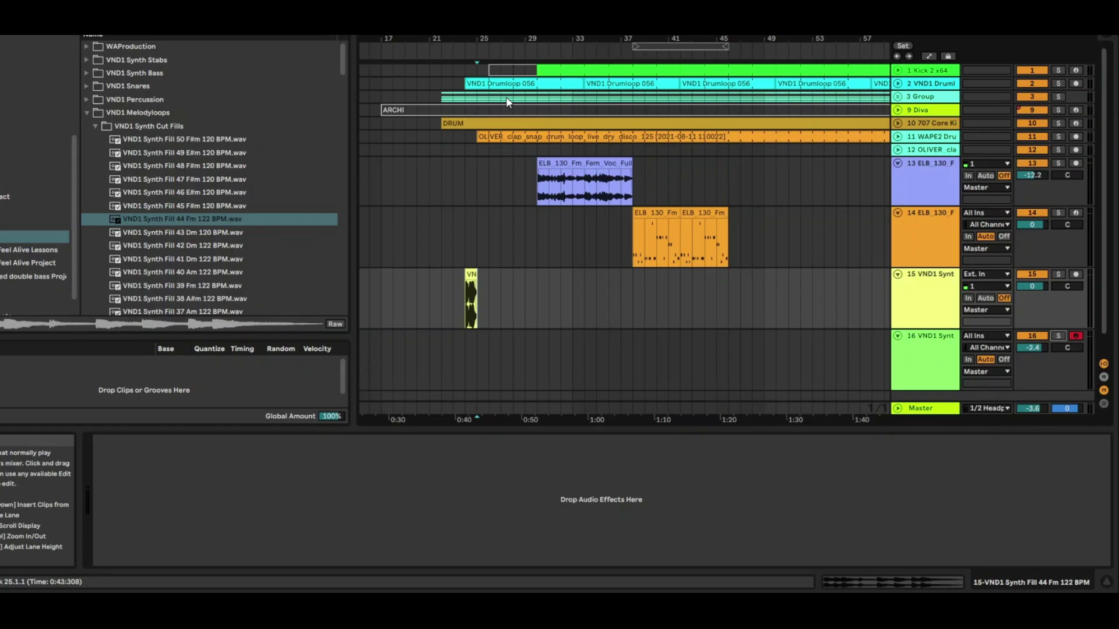
pyautogui.press('space')
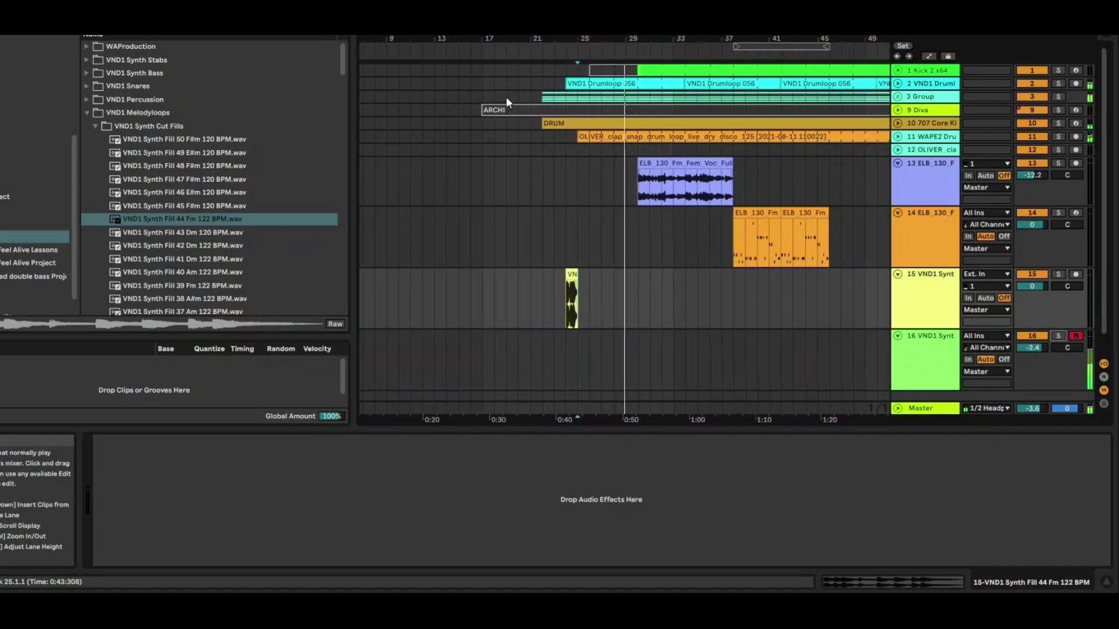
# Step: Reverse the synth fill clip on track 15 and solo the track to audition it
pyautogui.doubleClick(567, 274)
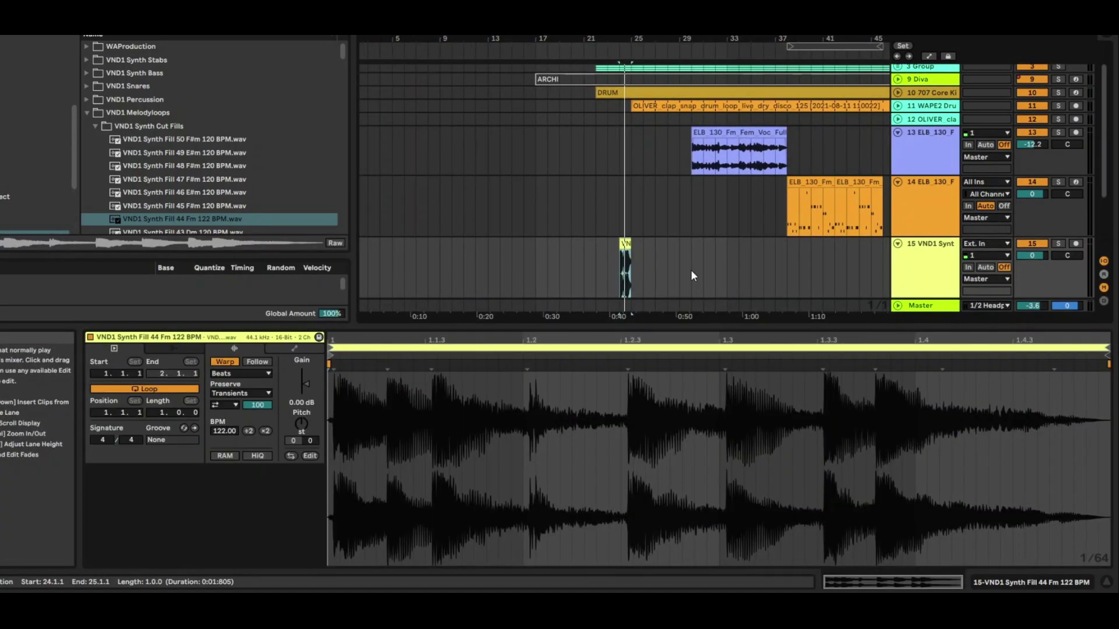
pyautogui.click(290, 455)
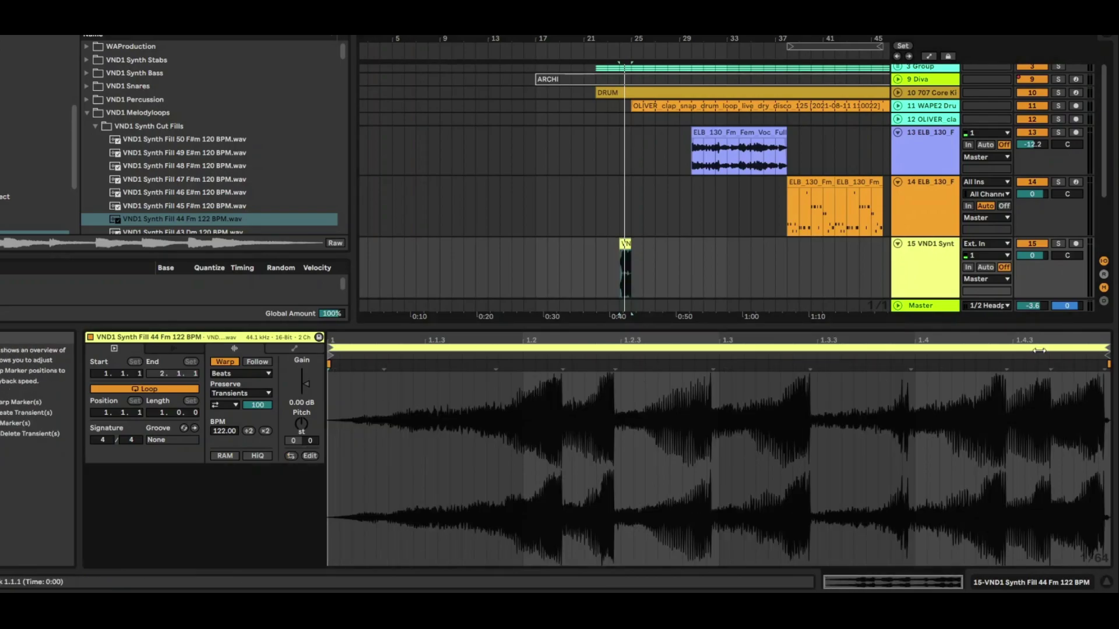
pyautogui.click(717, 280)
pyautogui.click(623, 244)
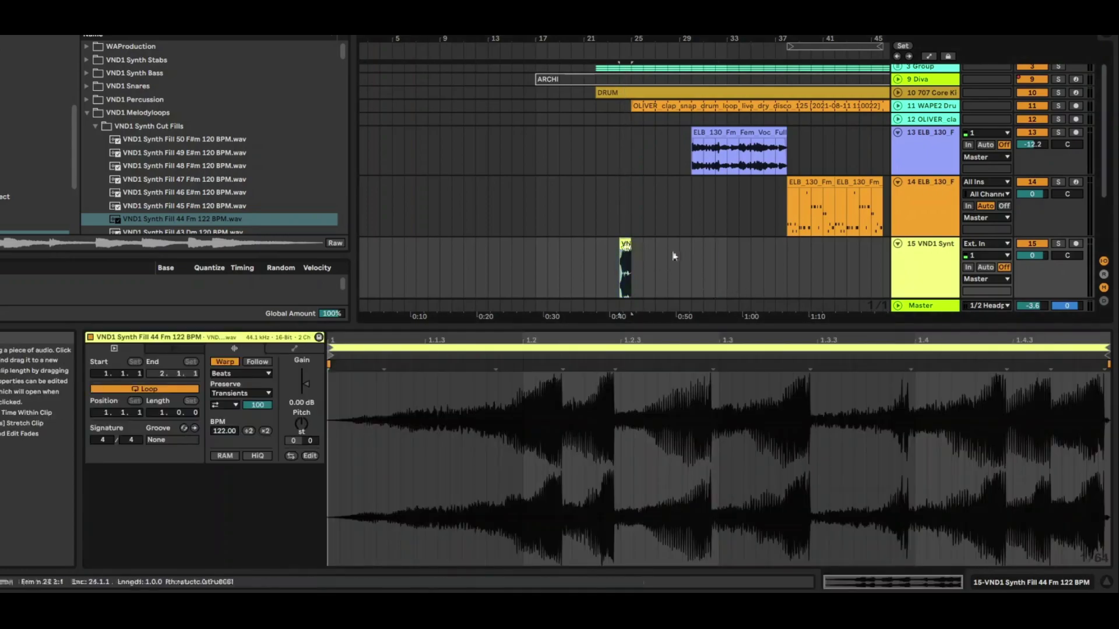
pyautogui.click(1058, 244)
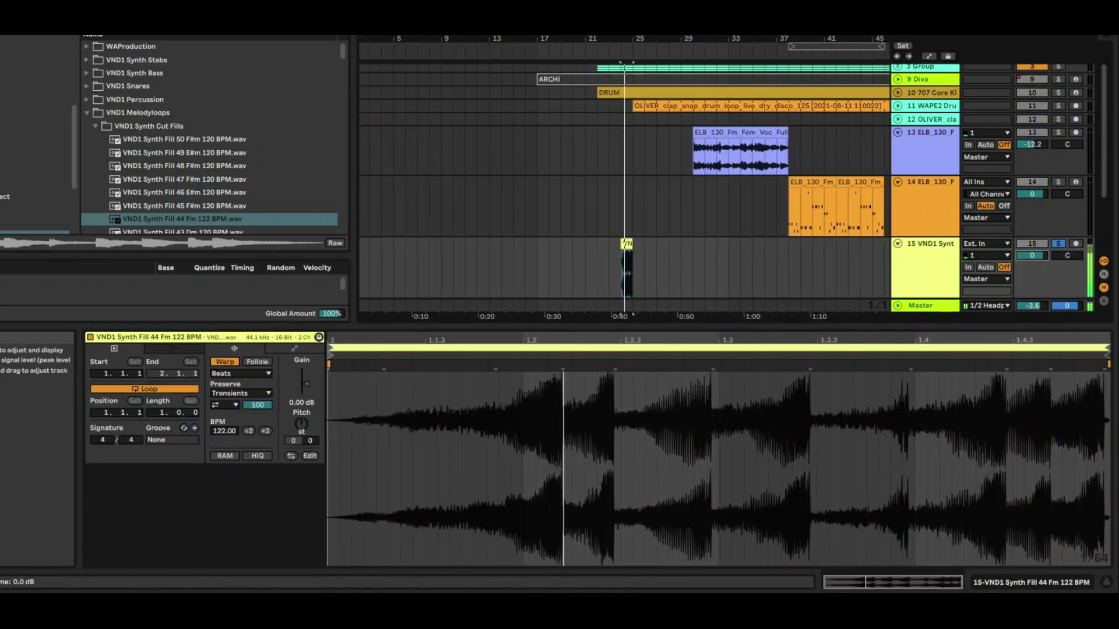
# Step: Load the reversed synth fill into a Simpler on new MIDI track 17, switch it to Slice mode, and toggle the track's solo
pyautogui.scroll(-3, 635, 119)
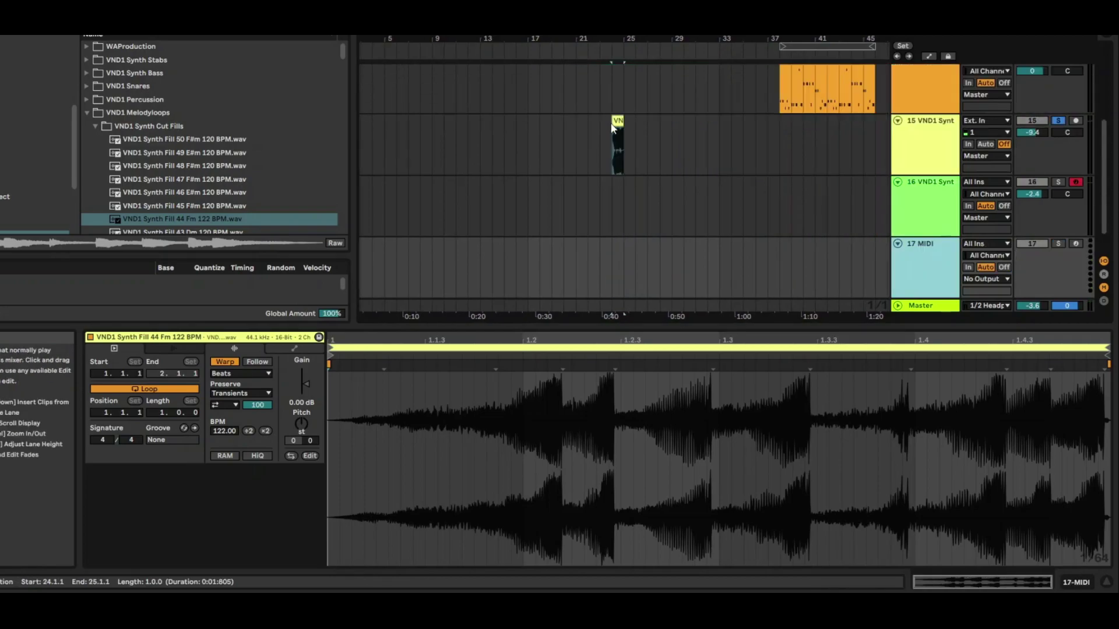
pyautogui.click(932, 275)
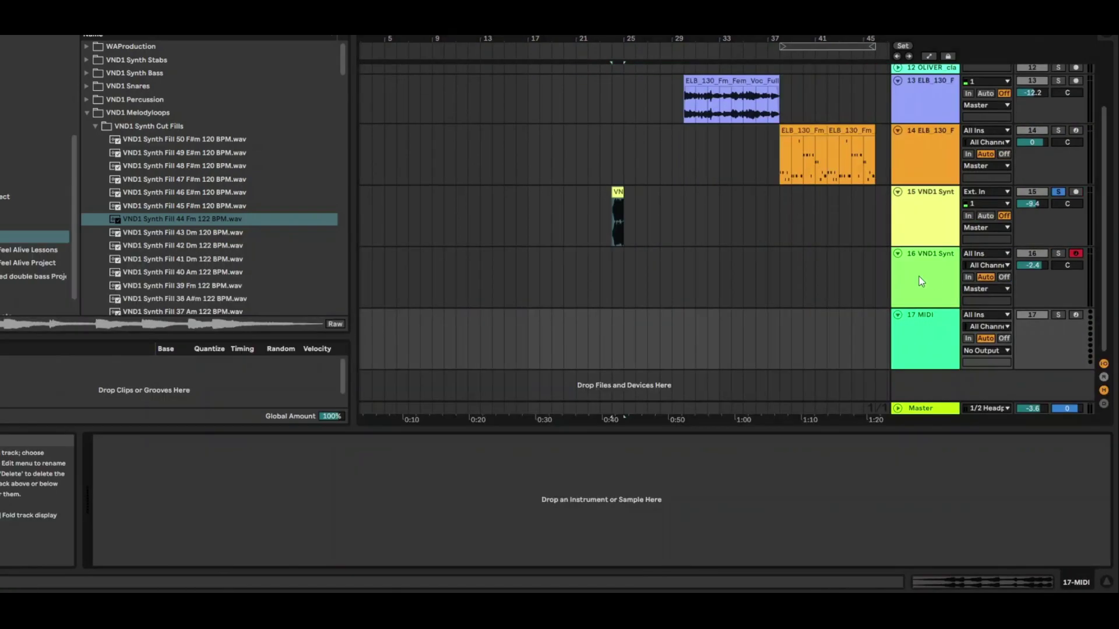
pyautogui.moveTo(615, 198); pyautogui.dragTo(244, 501)
pyautogui.click(111, 516)
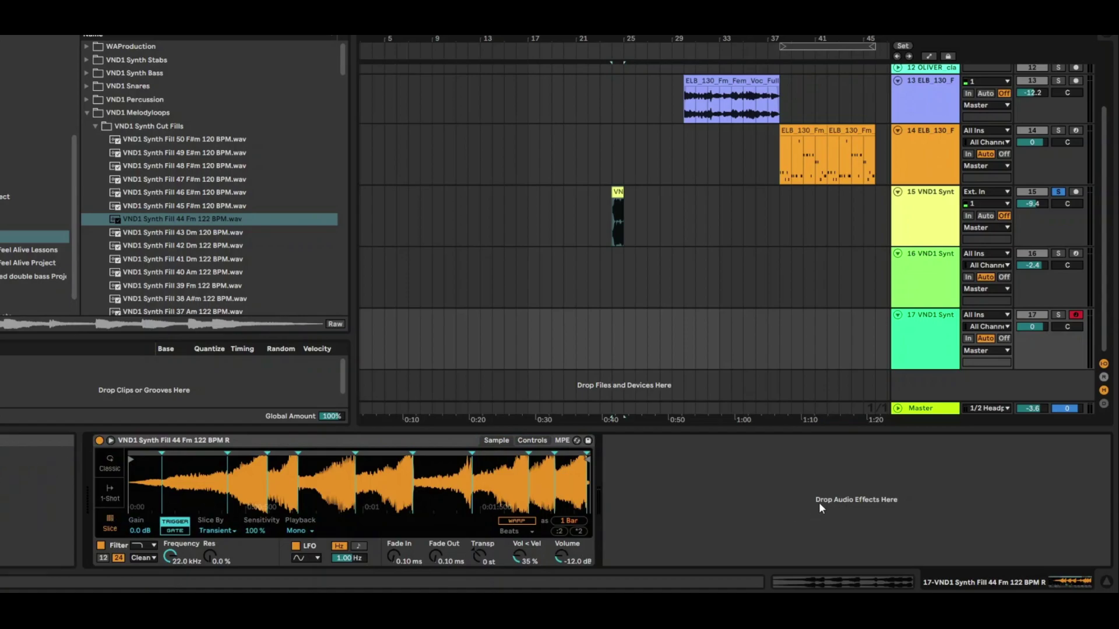
pyautogui.click(1059, 315)
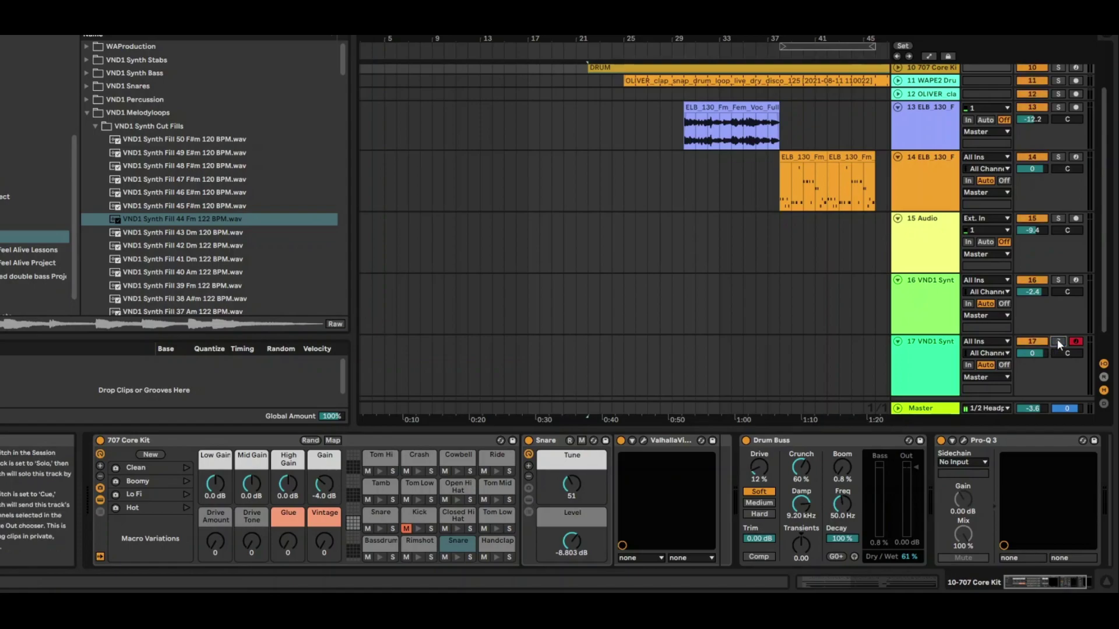
# Step: Record a four-bar slice pattern on track 17, delete the stray C1 note at the start of bar 2, and play it back
pyautogui.press('space')
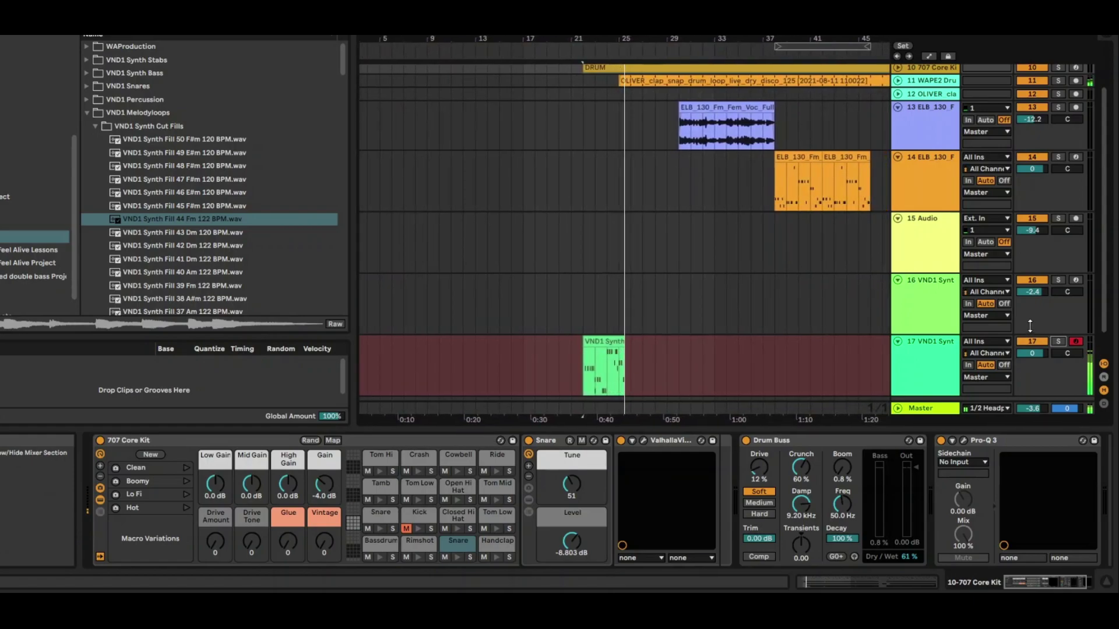
pyautogui.press('space')
pyautogui.doubleClick(606, 368)
pyautogui.moveTo(553, 509); pyautogui.dragTo(607, 515)
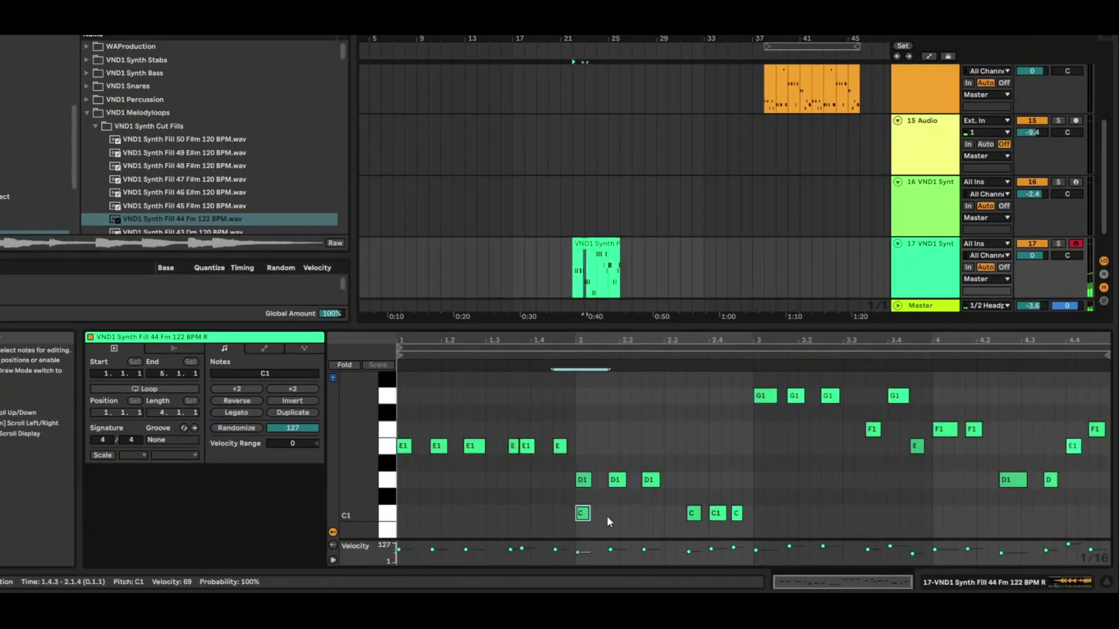
pyautogui.press('Delete')
pyautogui.press('space')
pyautogui.press('space')
# Step: Transpose the selected E1 note up two semitones in the track 17 clip and play the part with its effects
pyautogui.click(446, 447)
pyautogui.press('Up')
pyautogui.press('Up')
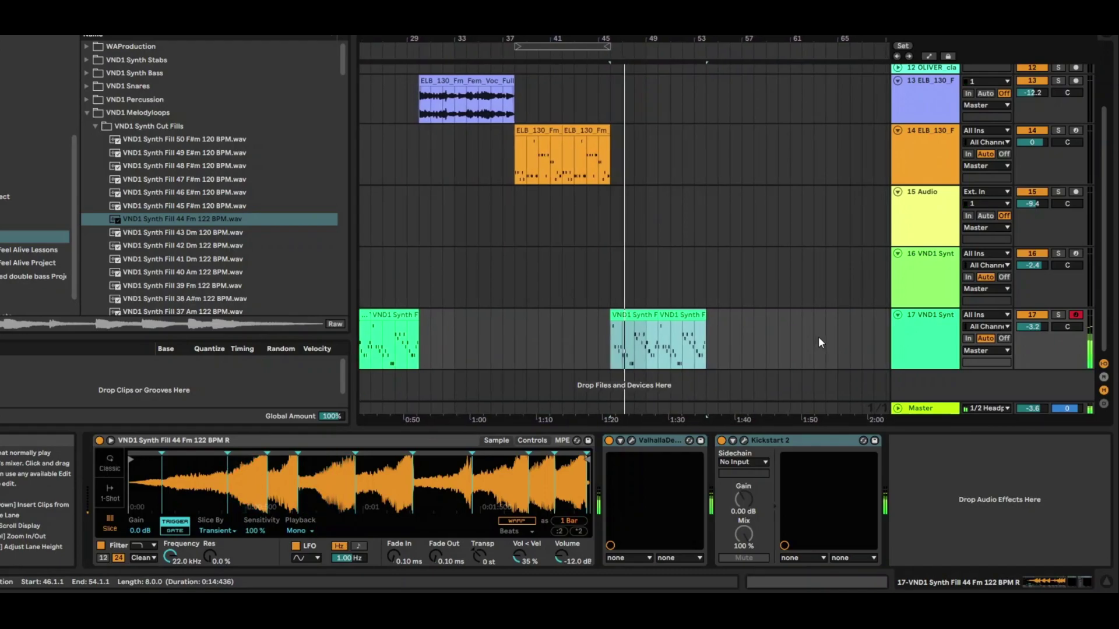
pyautogui.press('space')
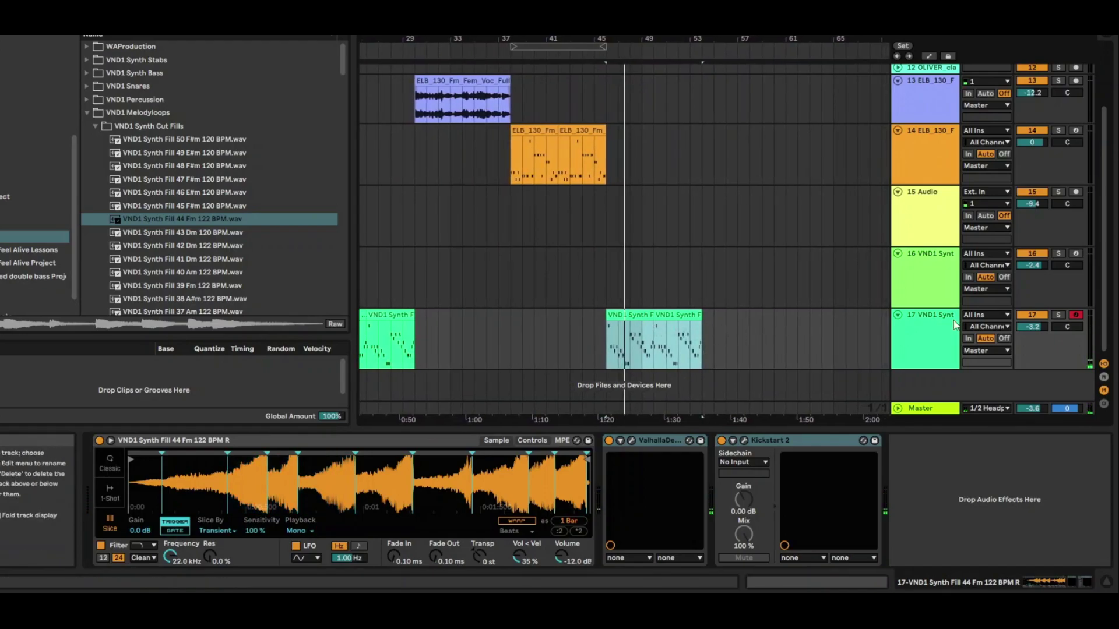
# Step: Freeze track 17 and flatten it to audio
pyautogui.moveTo(500, 324); pyautogui.dragTo(361, 256)
pyautogui.click(833, 338)
pyautogui.rightClick(918, 334)
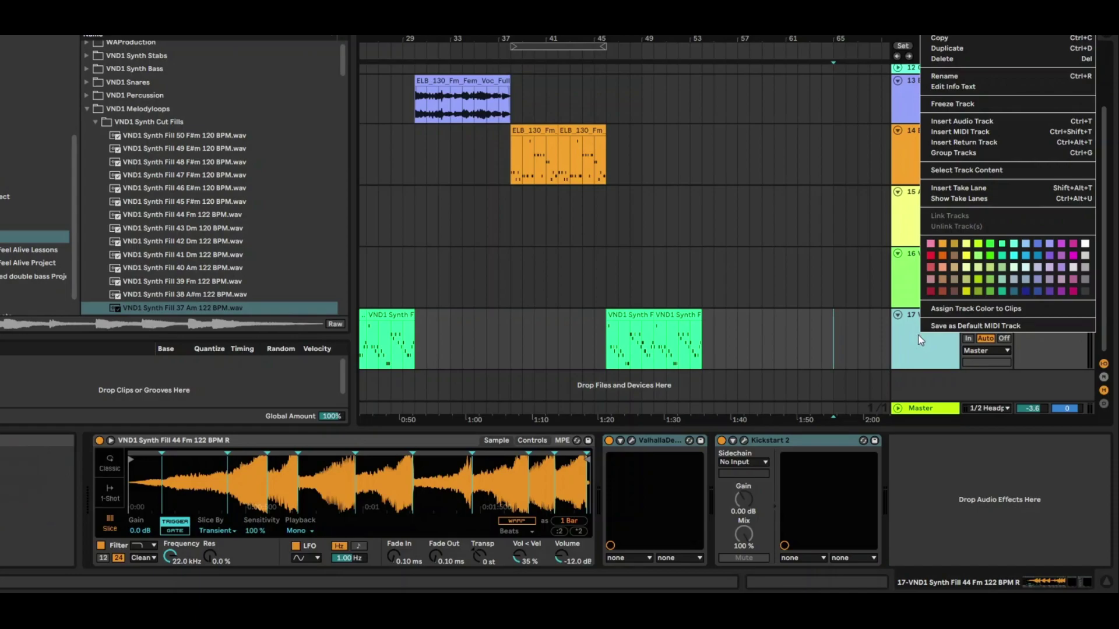
pyautogui.click(952, 103)
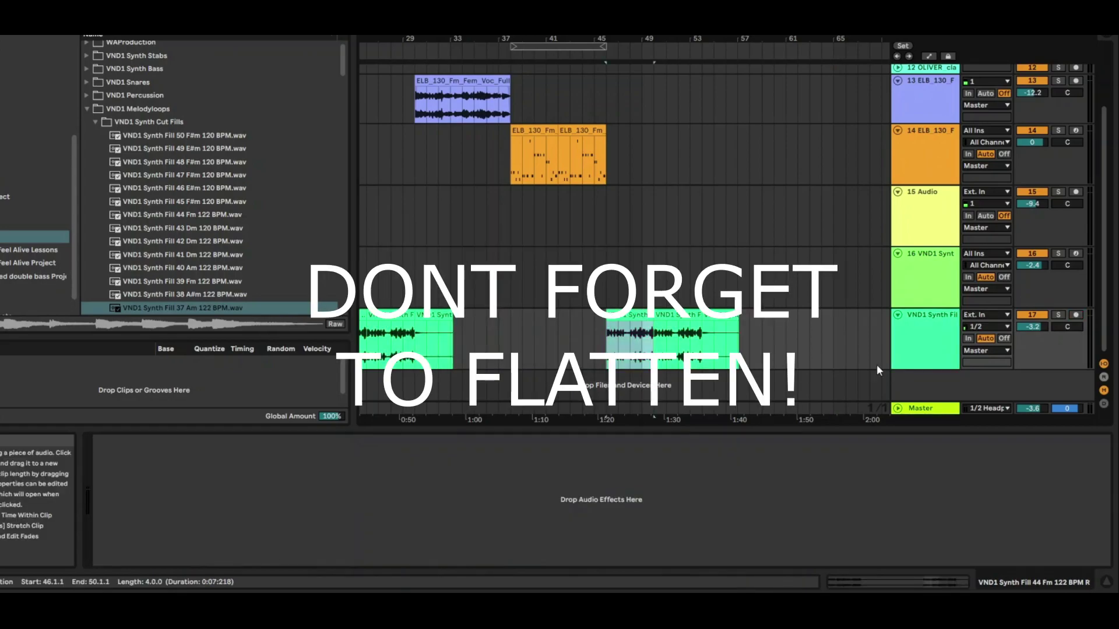
# Step: Solo and play flattened track 17, set its first clip's Beats warp to preserve 1/8 with envelope 39, and raise its gain to 8.13 dB
pyautogui.click(1059, 315)
pyautogui.press('space')
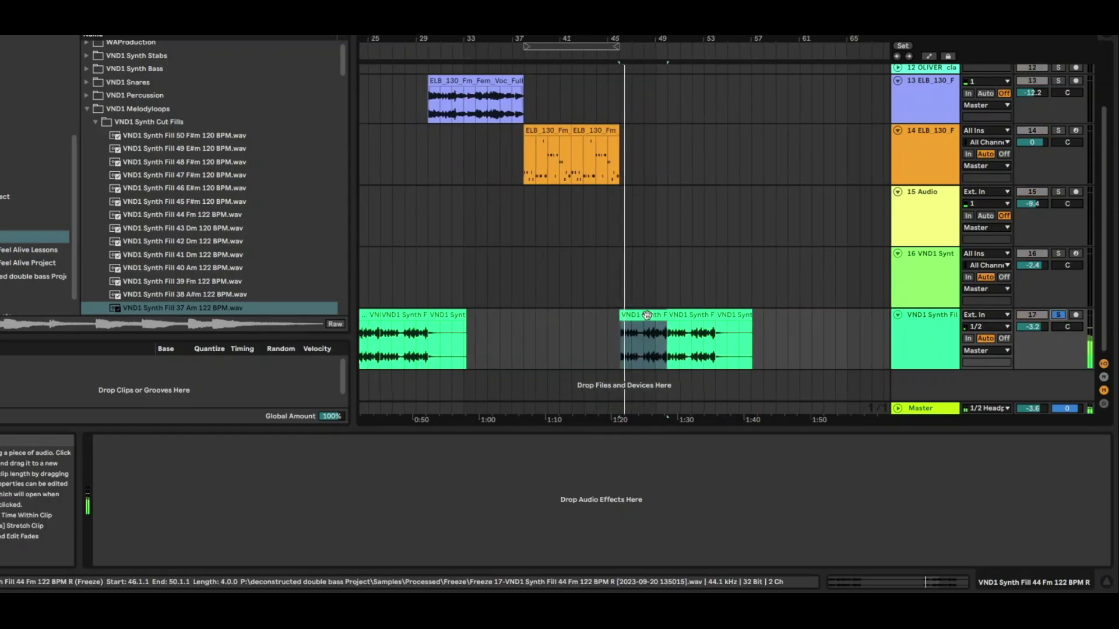
pyautogui.doubleClick(647, 316)
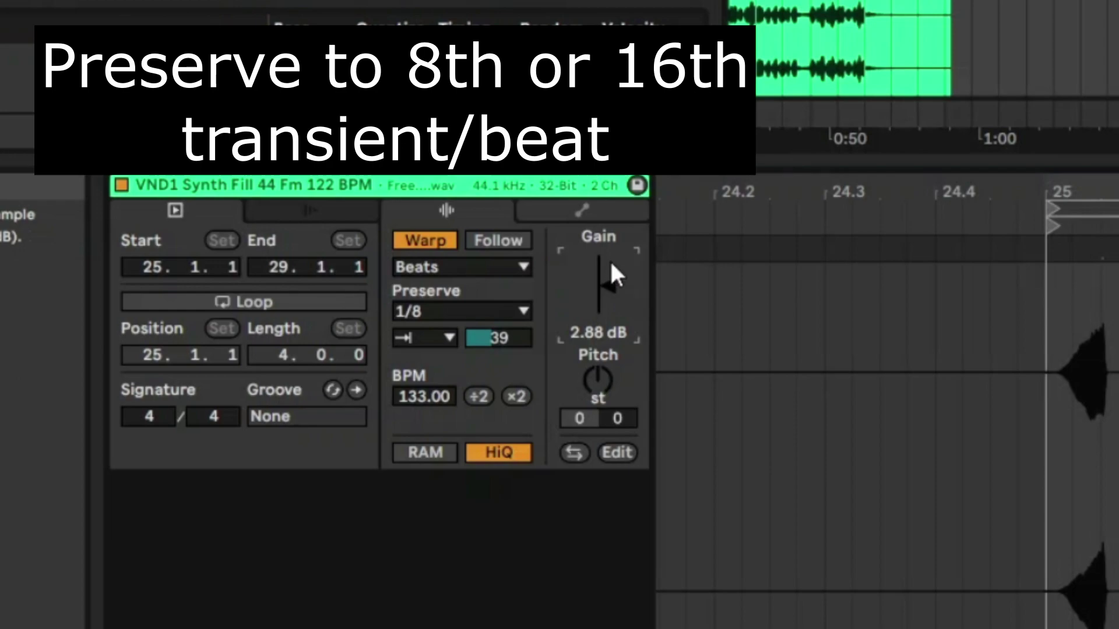
pyautogui.moveTo(609, 260); pyautogui.dragTo(599, 278)
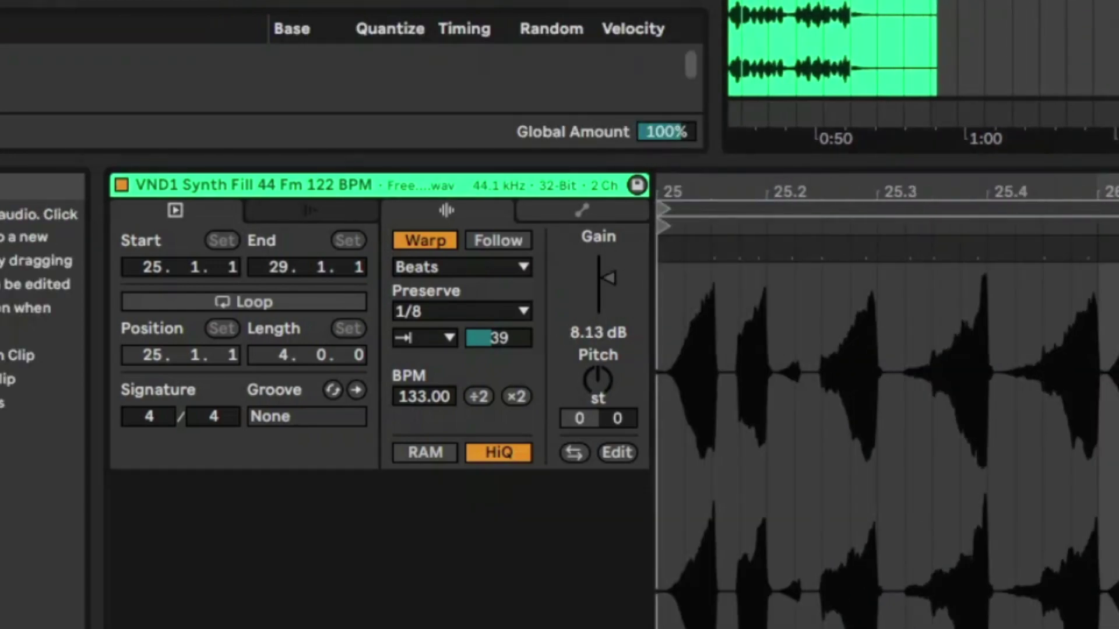
pyautogui.click(999, 4)
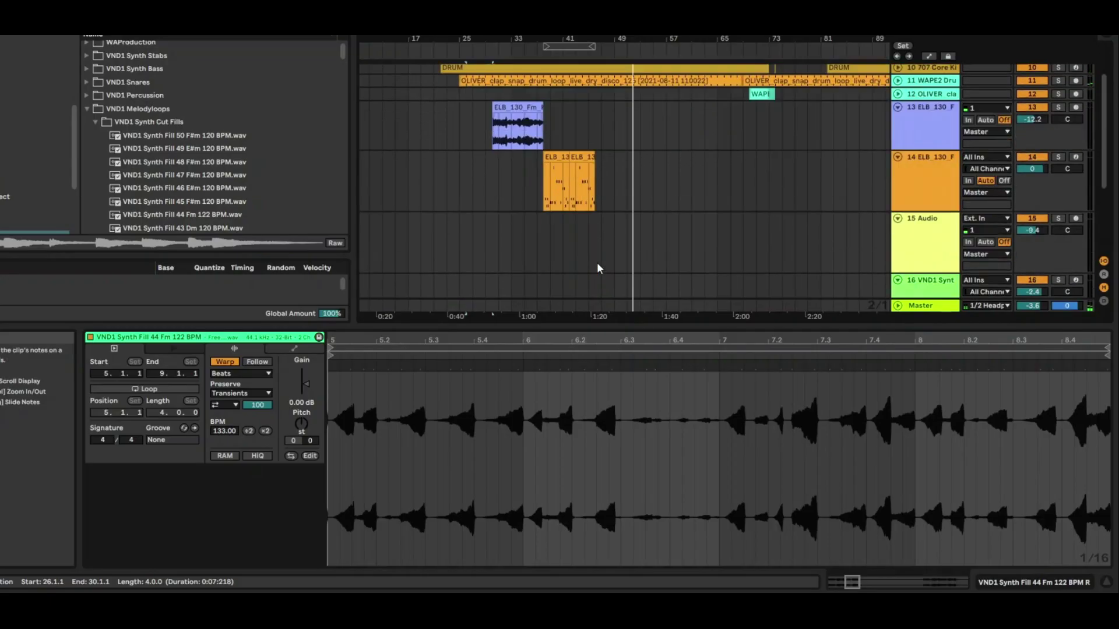
# Step: Copy the edited synth clip to bar 38 on track 17, aligned with the vocal chops
pyautogui.scroll(-3, 596, 262)
pyautogui.click(606, 212)
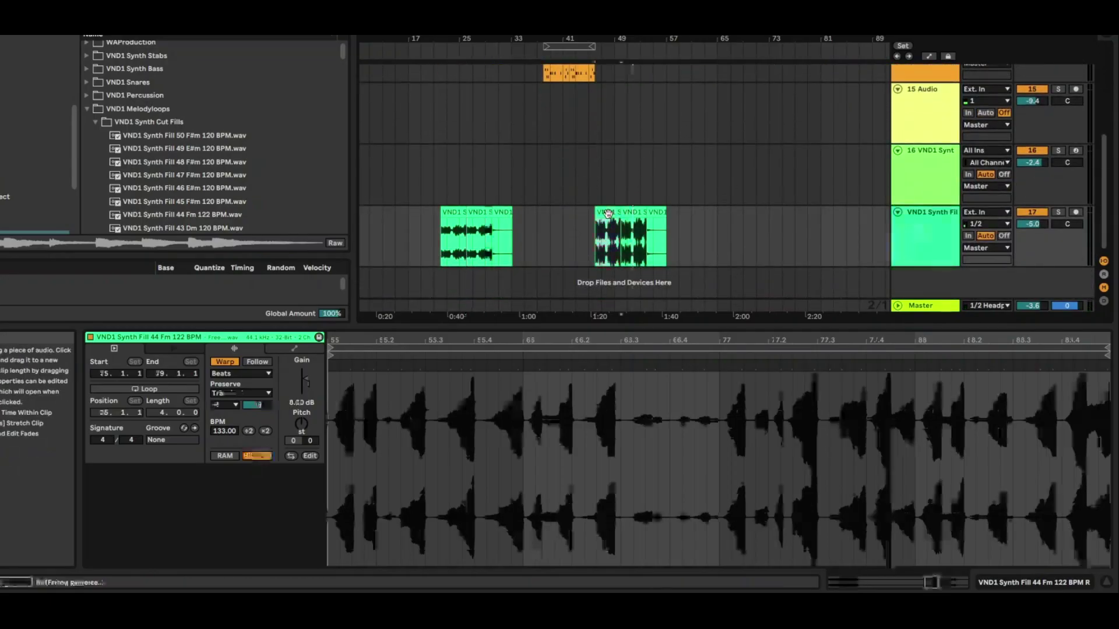
pyautogui.click(541, 222)
pyautogui.click(555, 47)
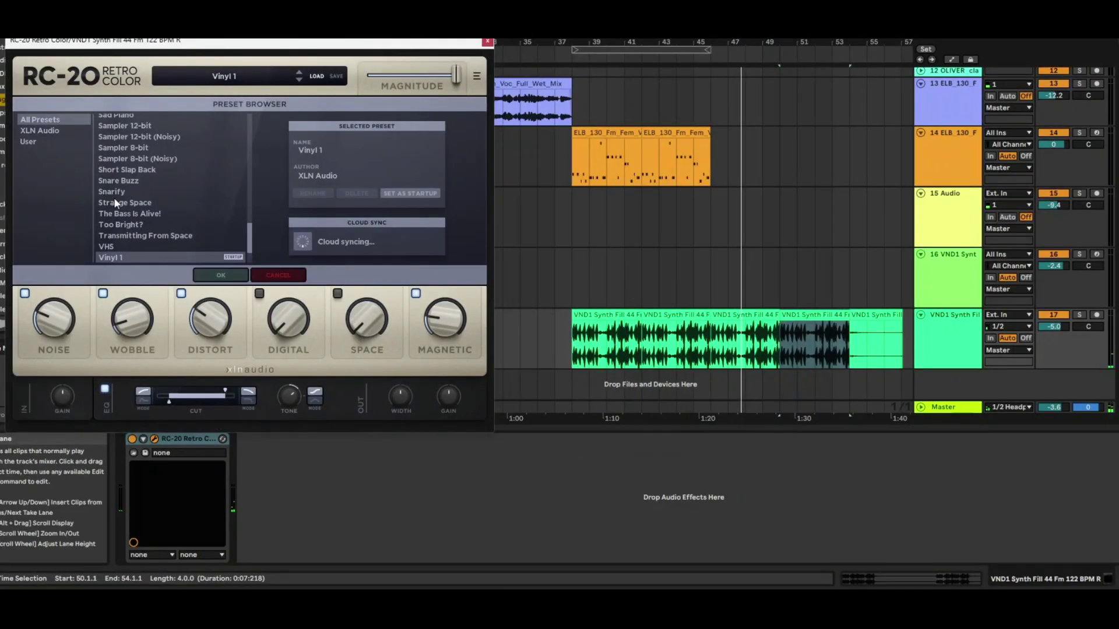
# Step: Load the Phasing Fun preset in RC-20 Retro Color on track 17 and play the clip from bar 38
pyautogui.scroll(10, 114, 198)
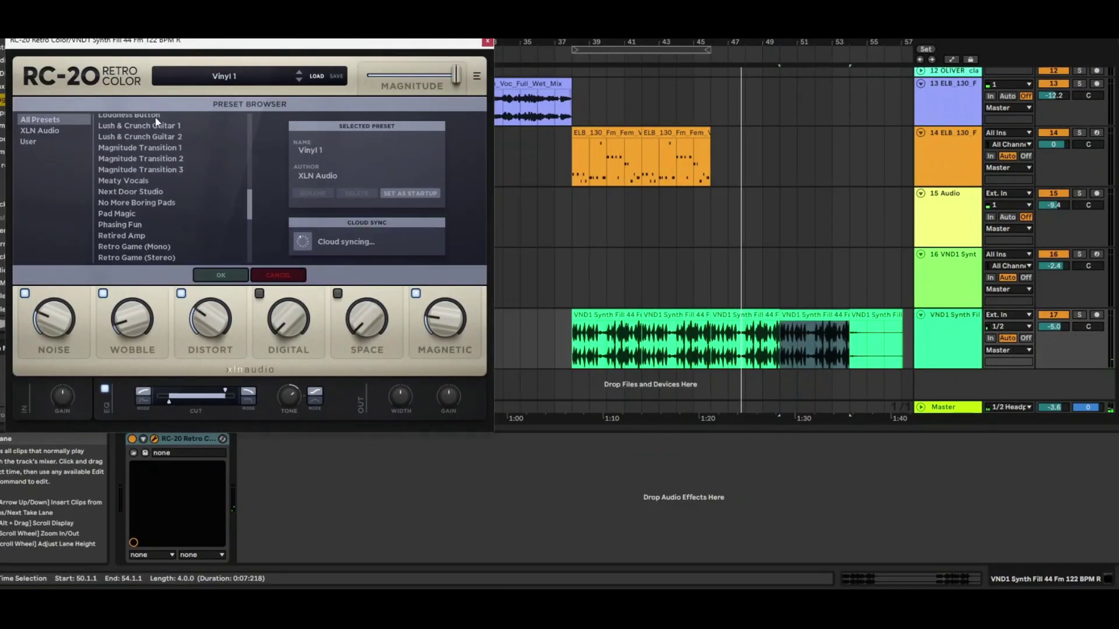
pyautogui.scroll(-4, 176, 213)
pyautogui.click(120, 225)
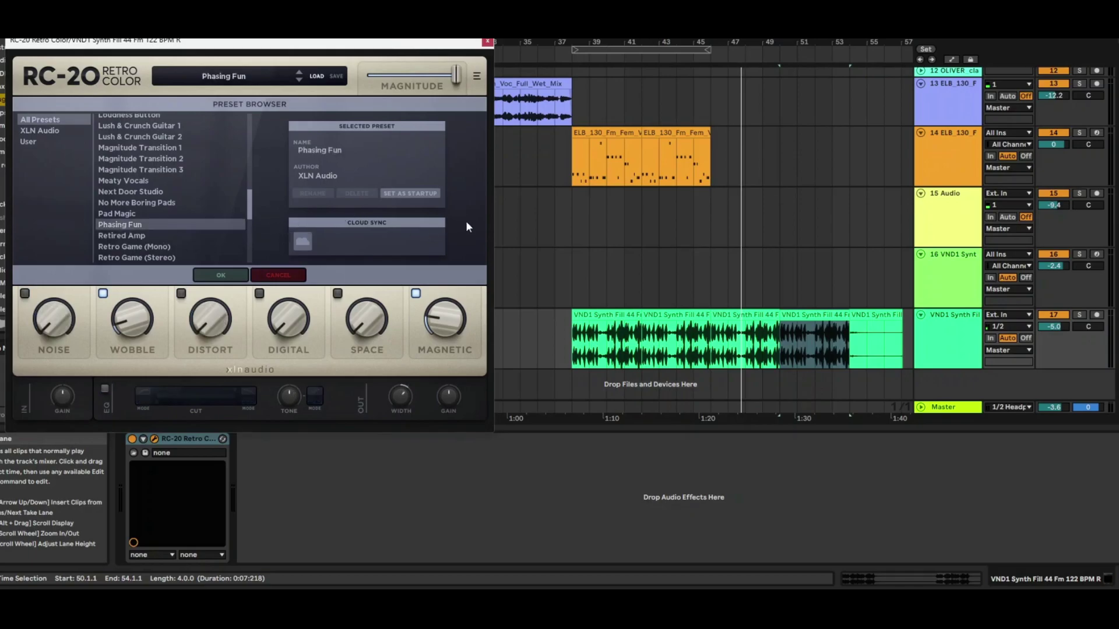
pyautogui.click(610, 314)
pyautogui.press('space')
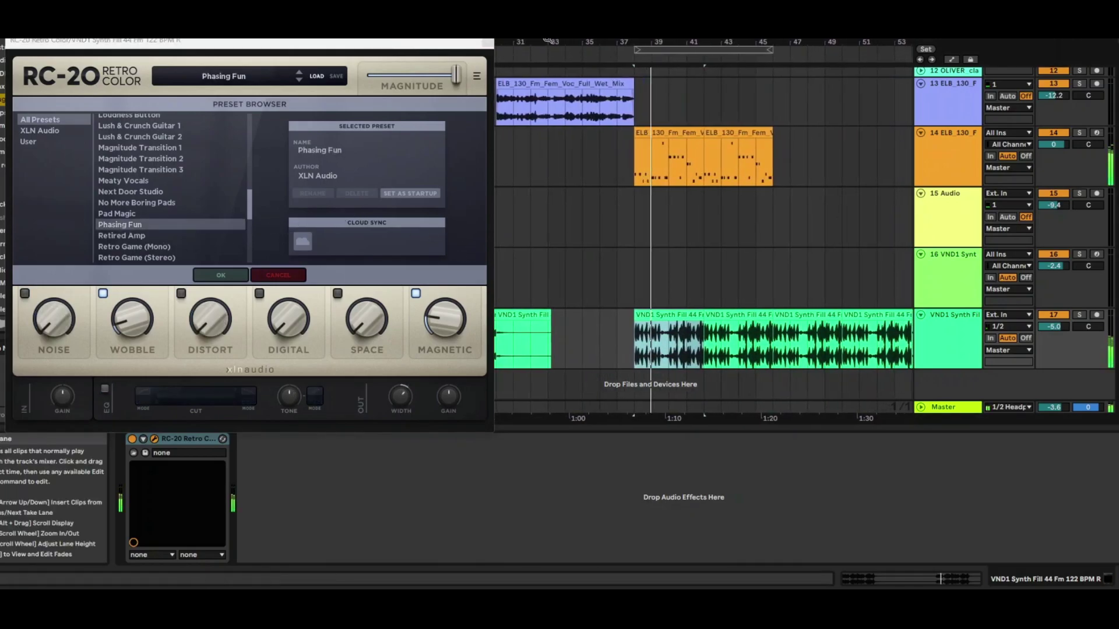
# Step: Lower the RC-20 Magnitude during playback and reset track 17's volume to 0 dB
pyautogui.moveTo(456, 75); pyautogui.dragTo(404, 92)
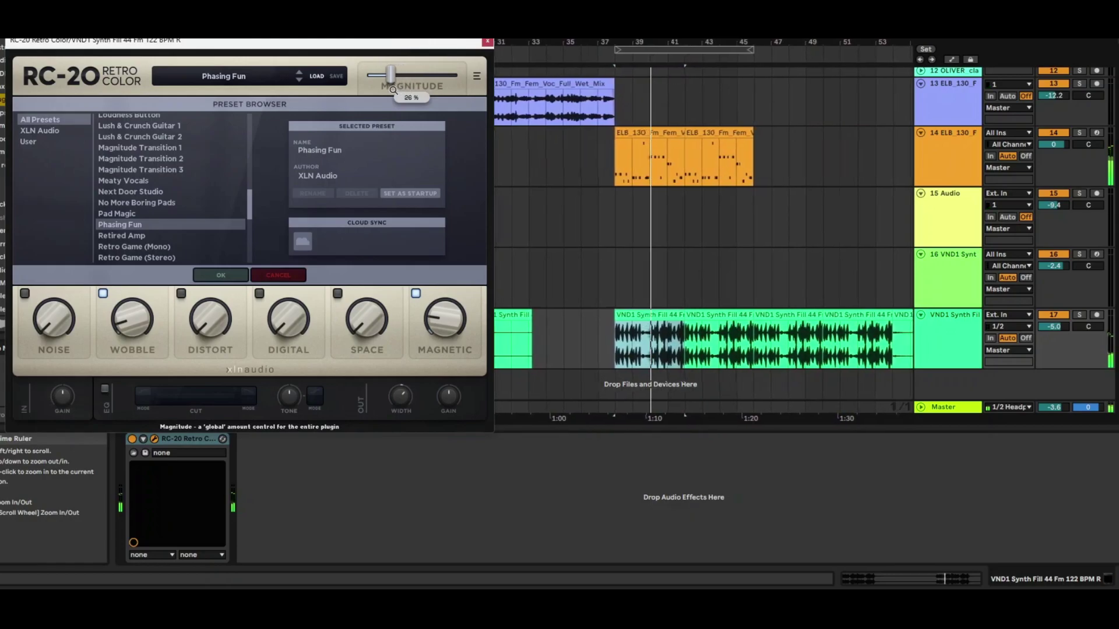
pyautogui.click(1057, 327)
pyautogui.press('Delete')
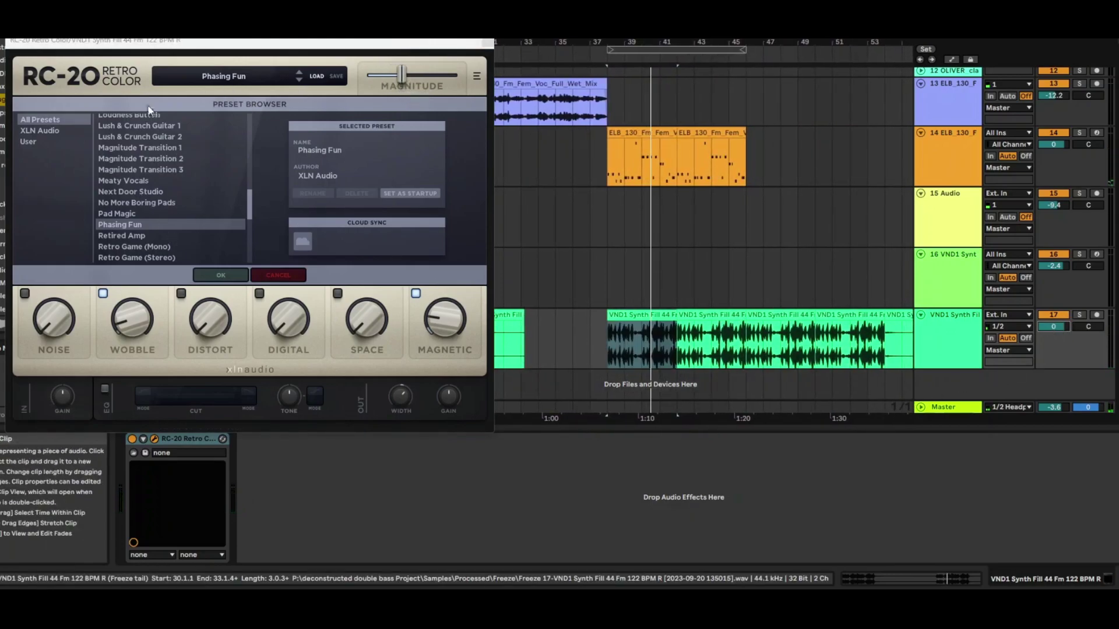
# Step: Solo track 17 to hear RC-20 at 100% Magnitude, unsolo the track, and reduce the Magnitude
pyautogui.click(1080, 315)
pyautogui.moveTo(402, 75); pyautogui.dragTo(500, 76)
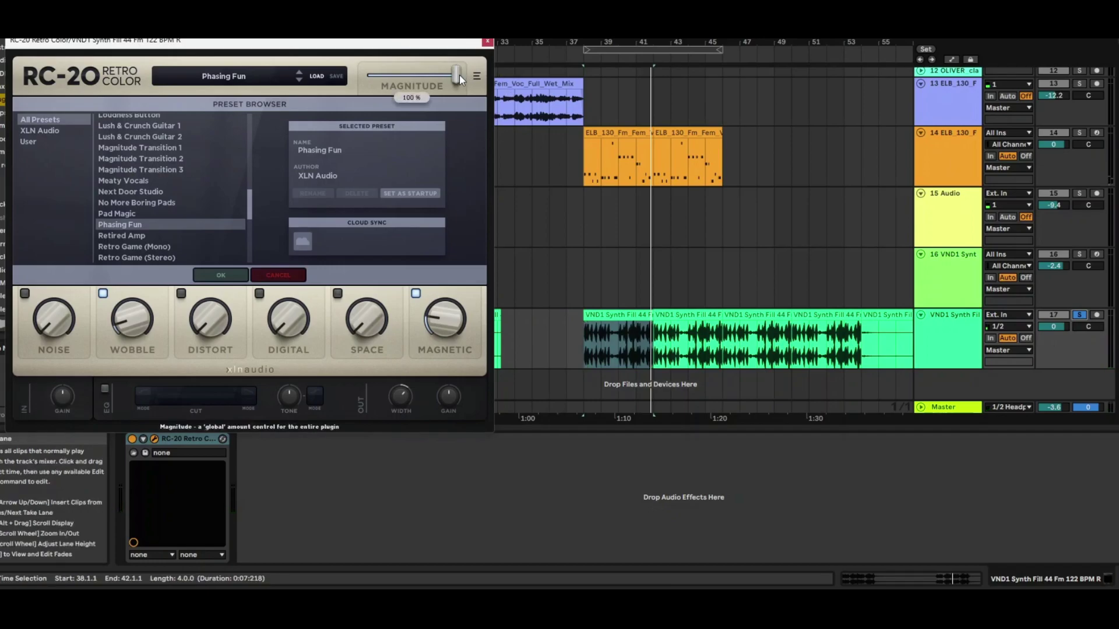
pyautogui.click(1079, 315)
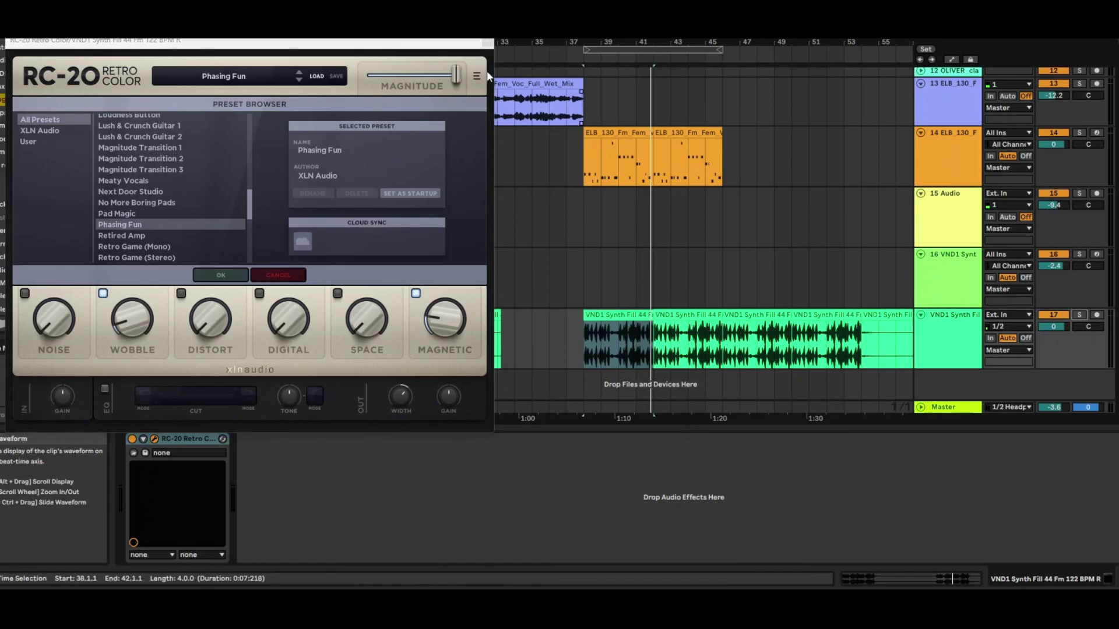
pyautogui.moveTo(456, 71); pyautogui.dragTo(416, 74)
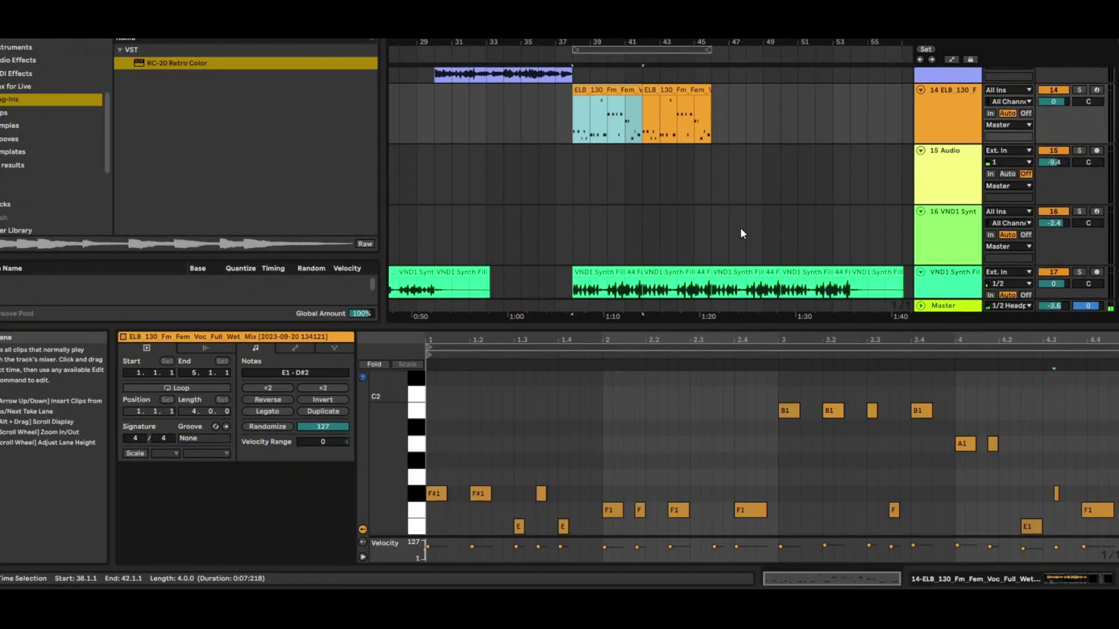
# Step: Duplicate vocal chop track 14 and freeze the duplicate
pyautogui.scroll(3, 758, 228)
pyautogui.rightClick(926, 199)
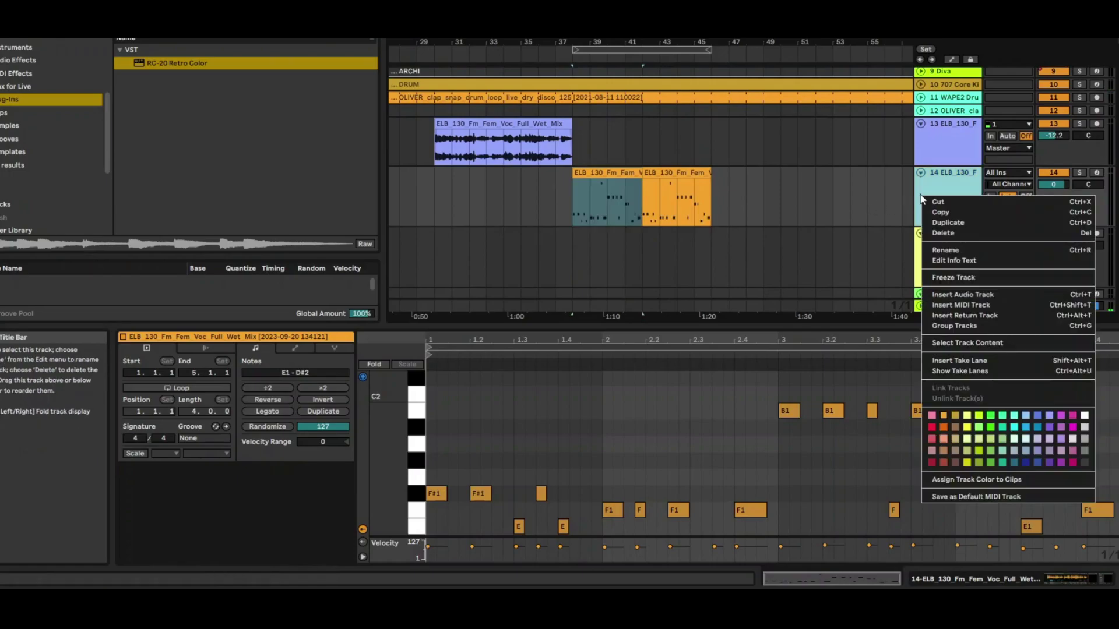
pyautogui.click(991, 277)
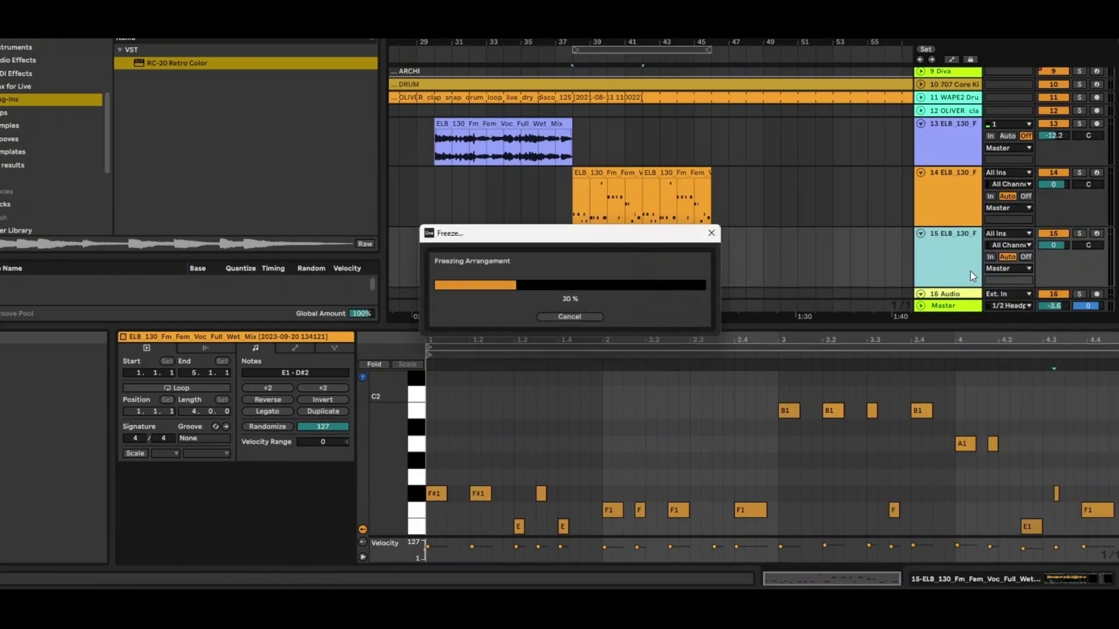
# Step: Flatten frozen vocal chop track 15, solo it, and play the resulting audio from bar 38
pyautogui.click(597, 233)
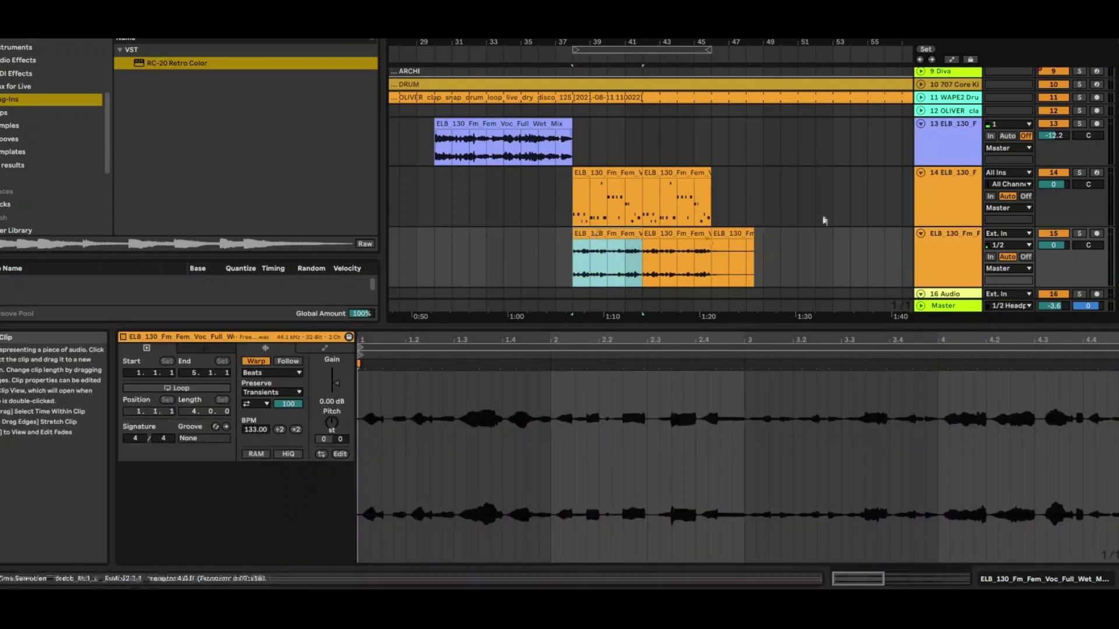
pyautogui.click(1079, 233)
pyautogui.press('space')
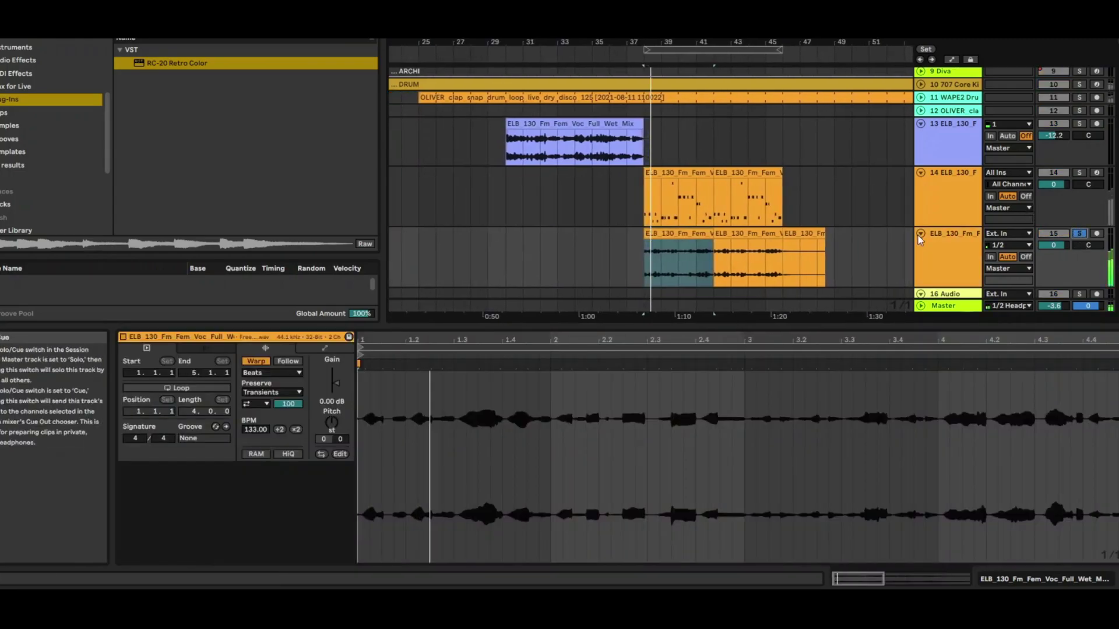
# Step: Set both four-bar clips on track 15 to no transient looping with envelope 10, enable HiQ, and unsolo the track
pyautogui.keyDown('shift'); pyautogui.click(733, 230); pyautogui.keyUp('shift')
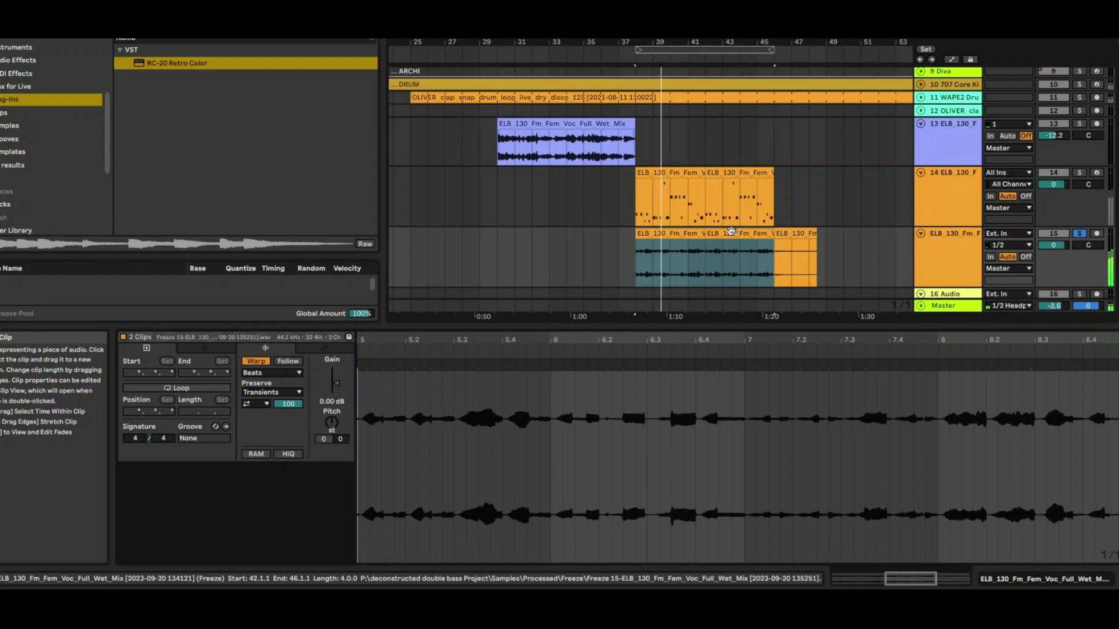
pyautogui.click(260, 404)
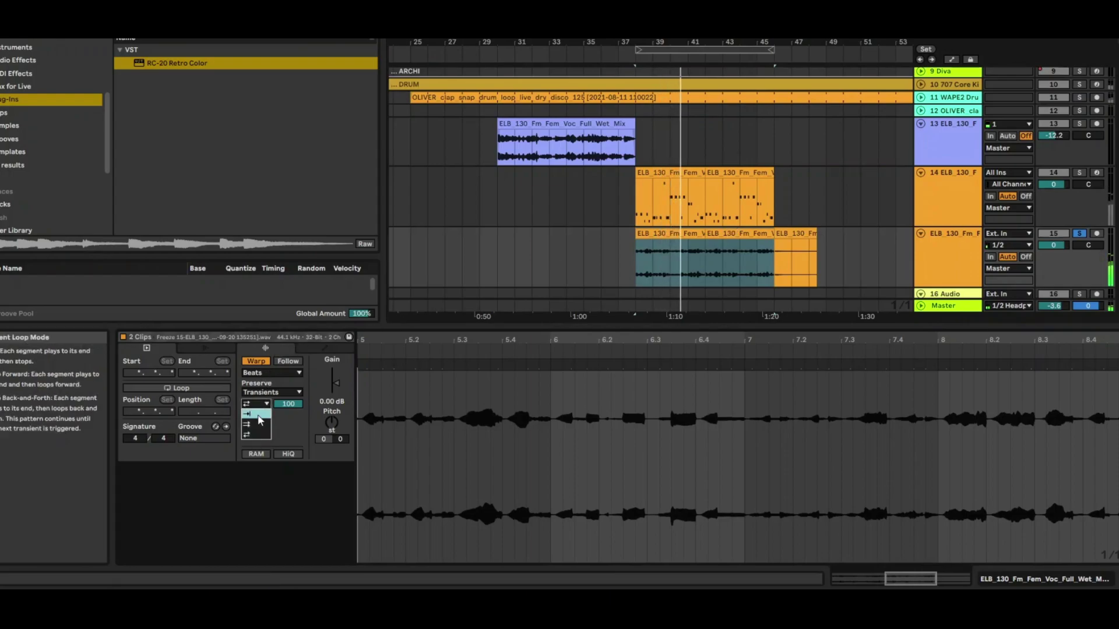
pyautogui.click(281, 405)
pyautogui.write('59')
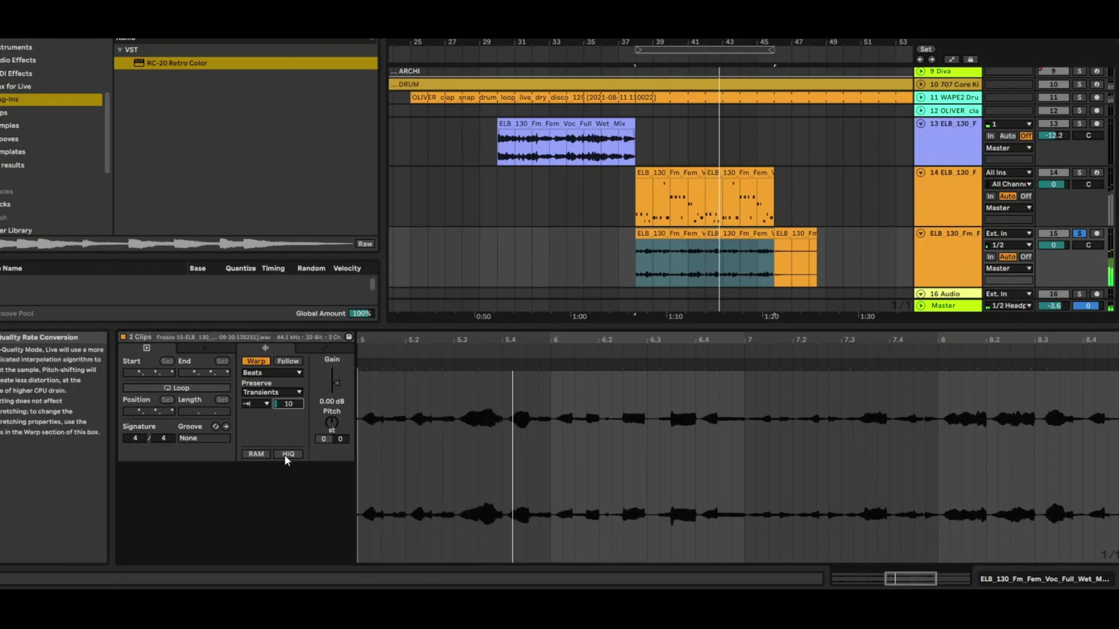
pyautogui.click(1080, 233)
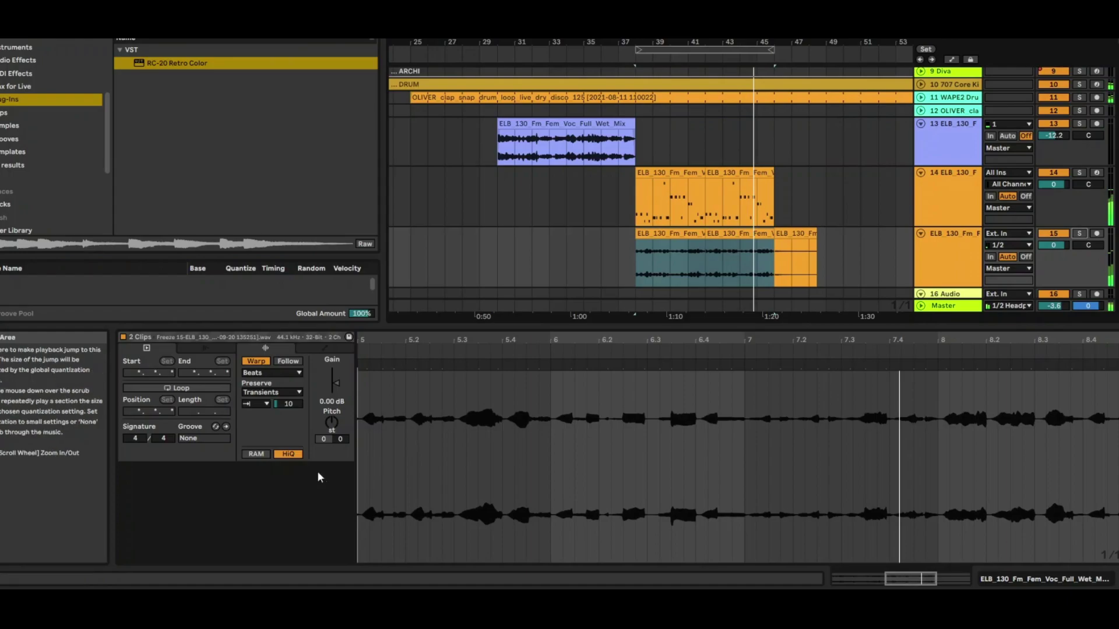
# Step: Set the track 15 clips' Preserve value to 1/16 and raise the transient envelope to 42 while playing the track soloed
pyautogui.click(282, 393)
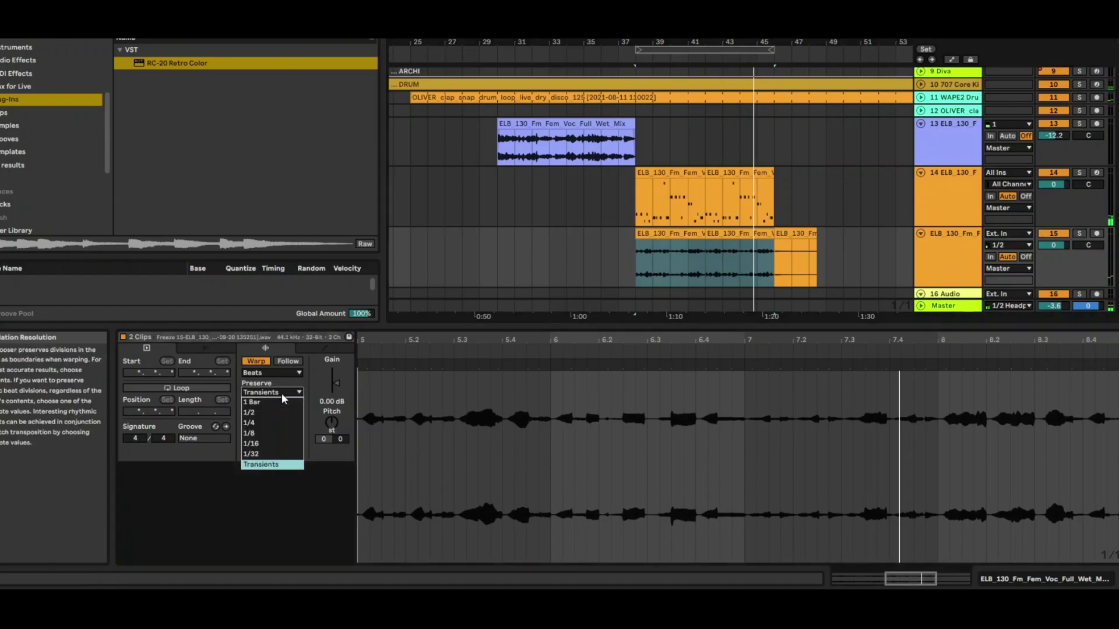
pyautogui.click(270, 444)
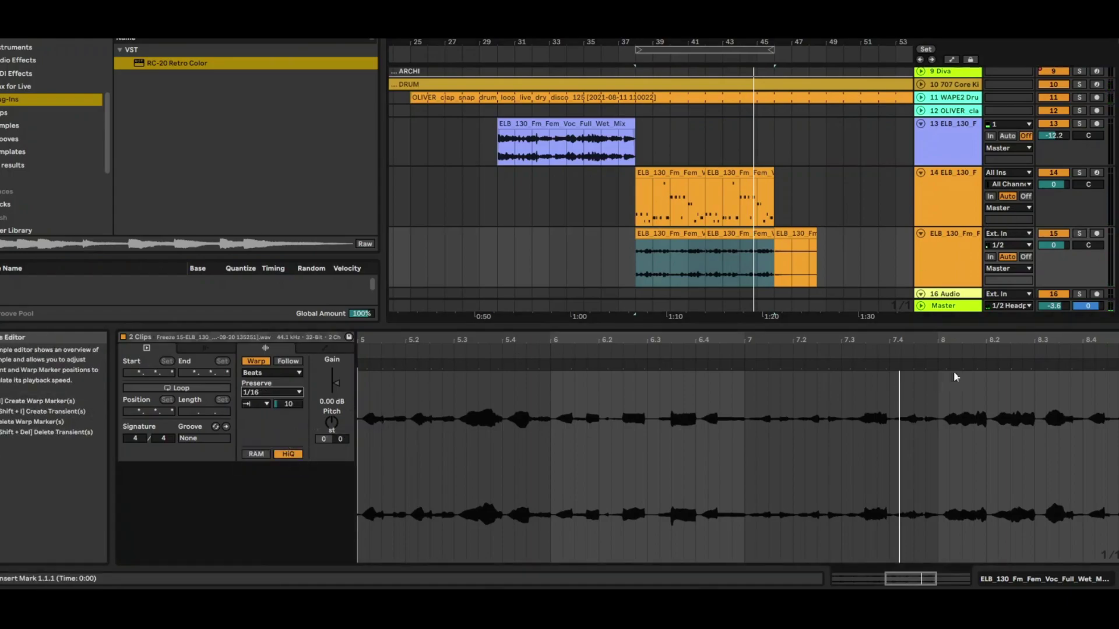
pyautogui.click(1079, 233)
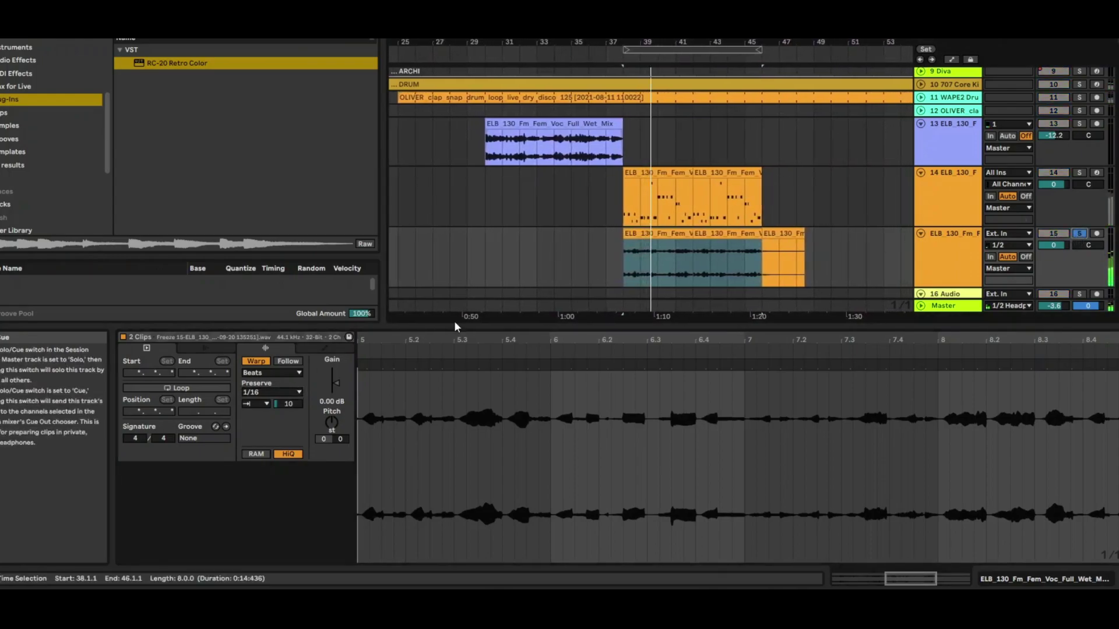
pyautogui.moveTo(289, 408); pyautogui.dragTo(290, 361)
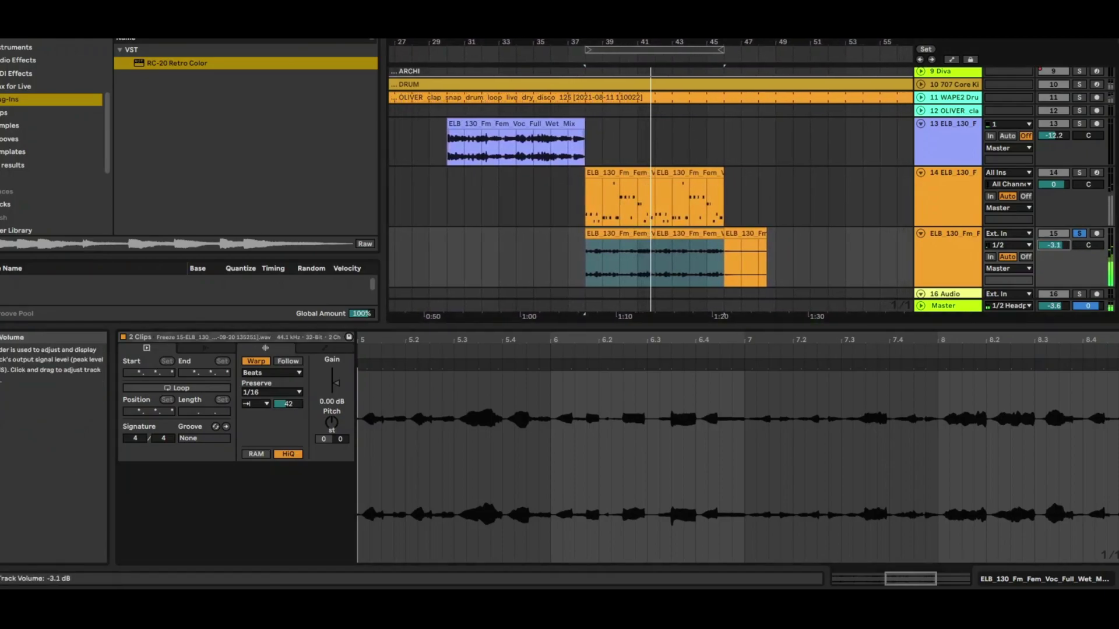
# Step: Lower track 15's volume to -7.1 dB and copy RC-20 Retro Color from track 18 onto it
pyautogui.scroll(-3, 758, 198)
pyautogui.scroll(-2, 760, 200)
pyautogui.click(890, 275)
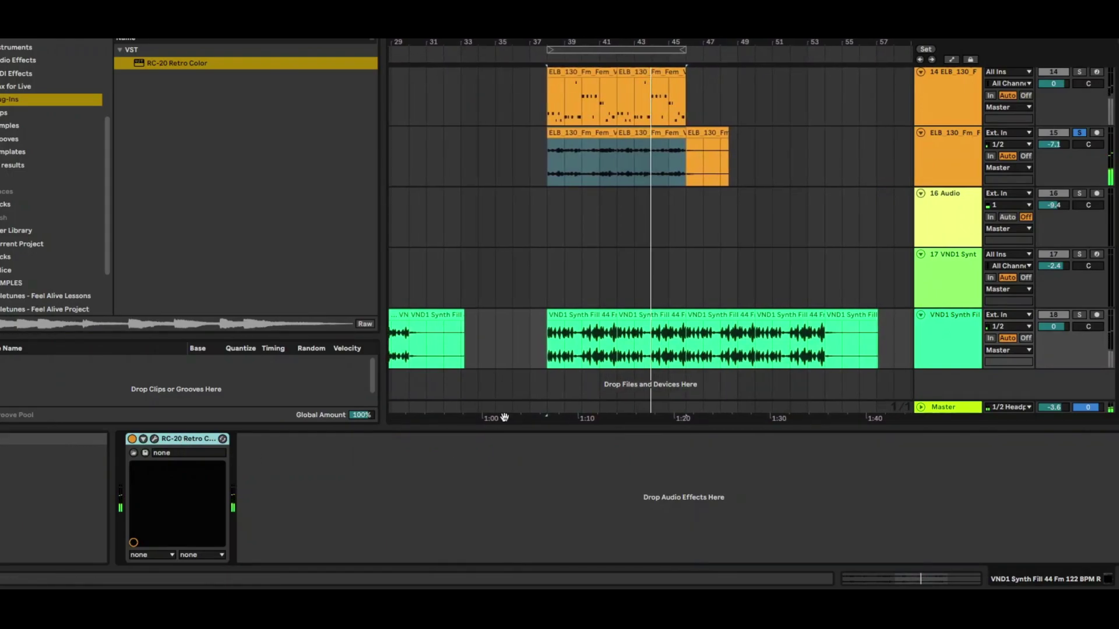
pyautogui.click(892, 175)
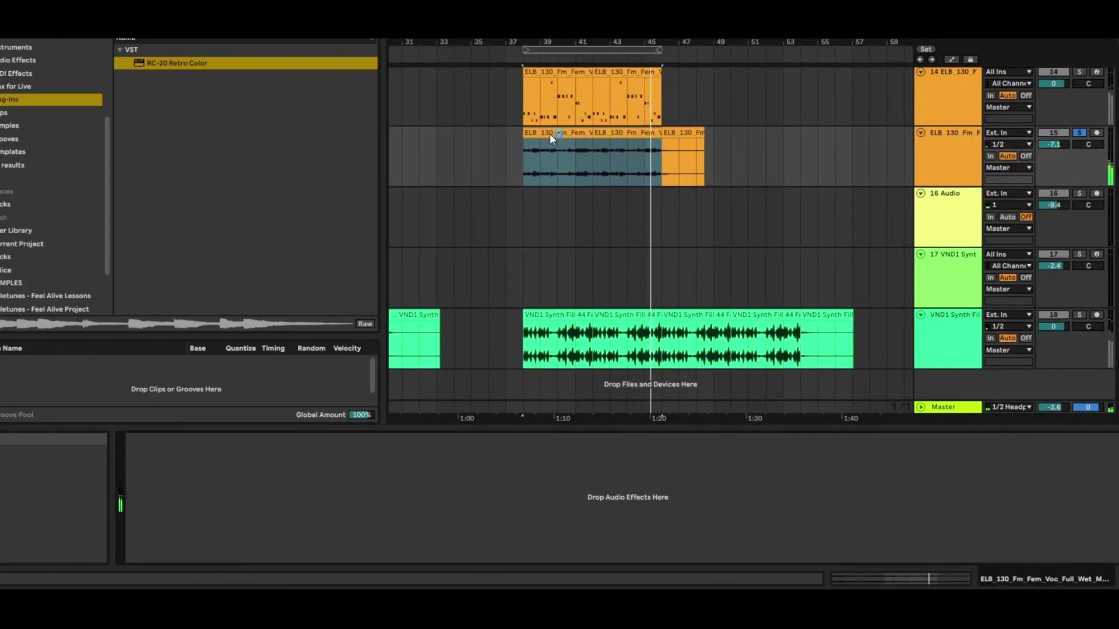
pyautogui.press('Return')
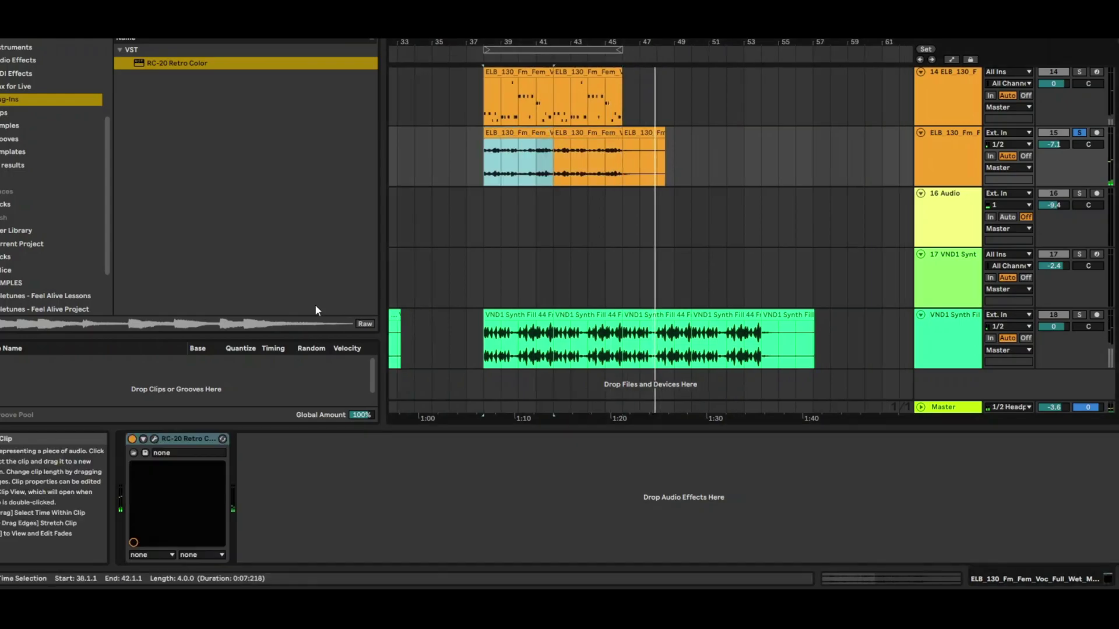
# Step: Load the Magnitude Transition 2 preset in track 15's RC-20 Retro Color
pyautogui.click(155, 439)
pyautogui.click(229, 78)
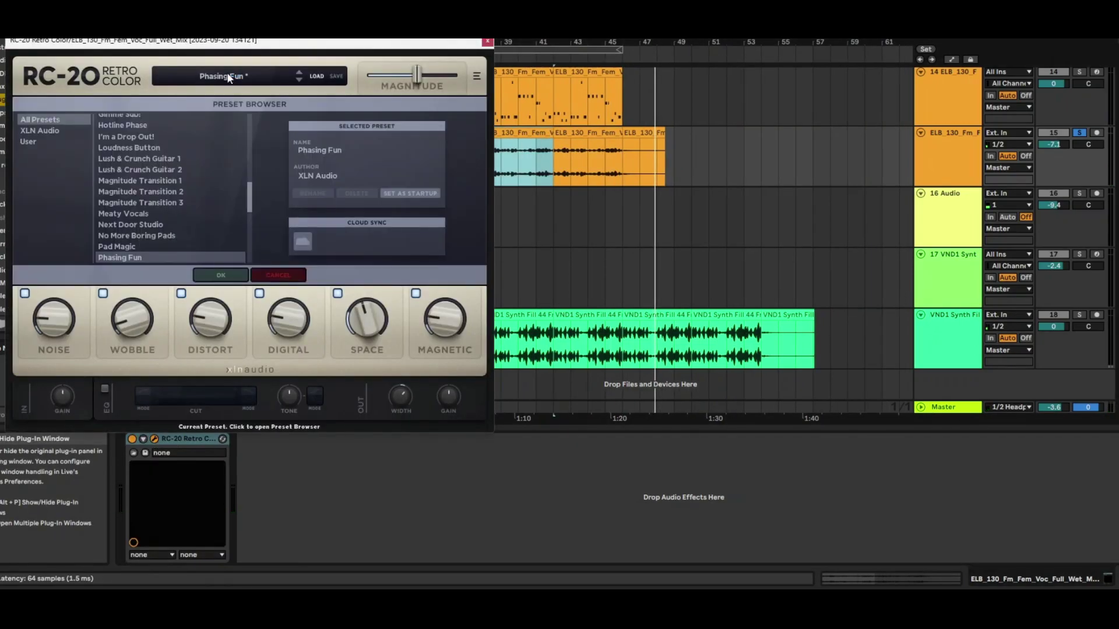
pyautogui.click(148, 191)
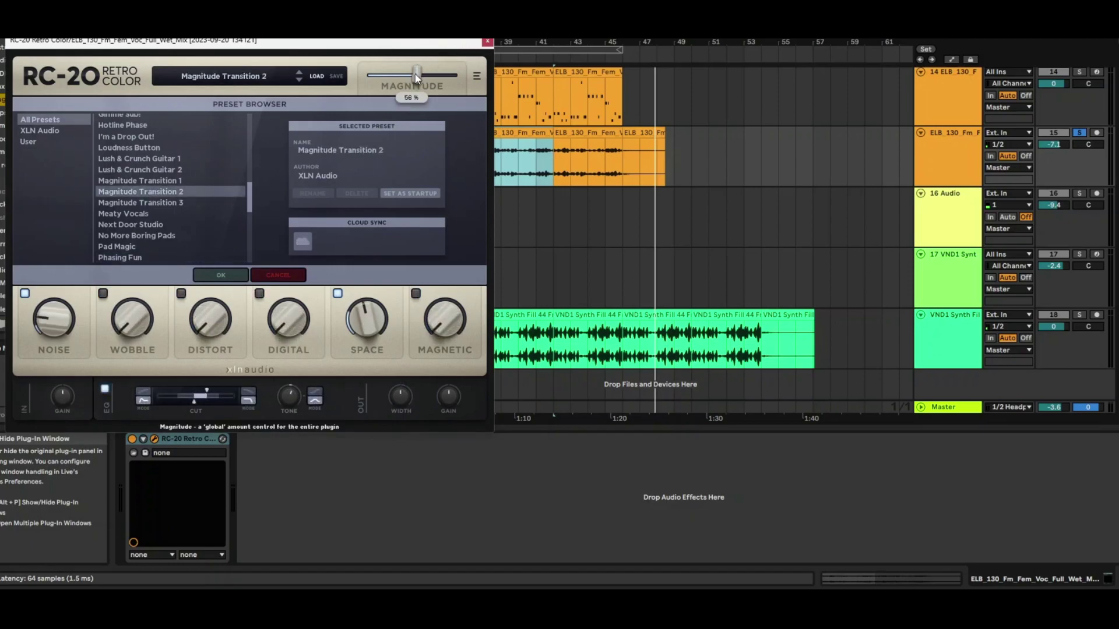
# Step: Show automation and draw an RC-20 Magnitude envelope with two dips across track 15's vocal chops
pyautogui.press('a')
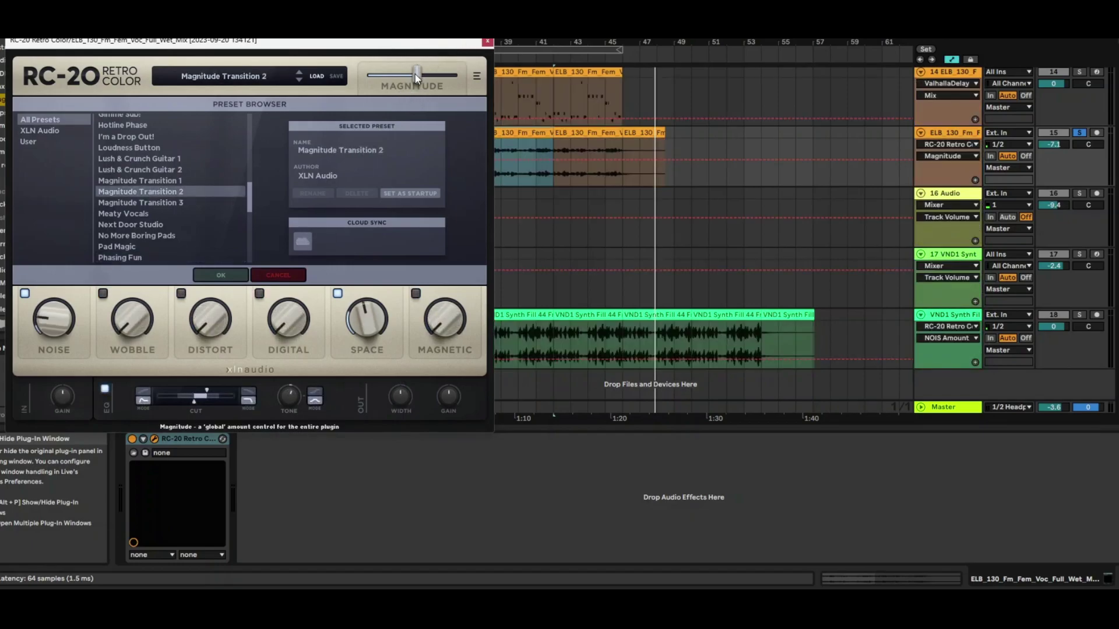
pyautogui.click(488, 42)
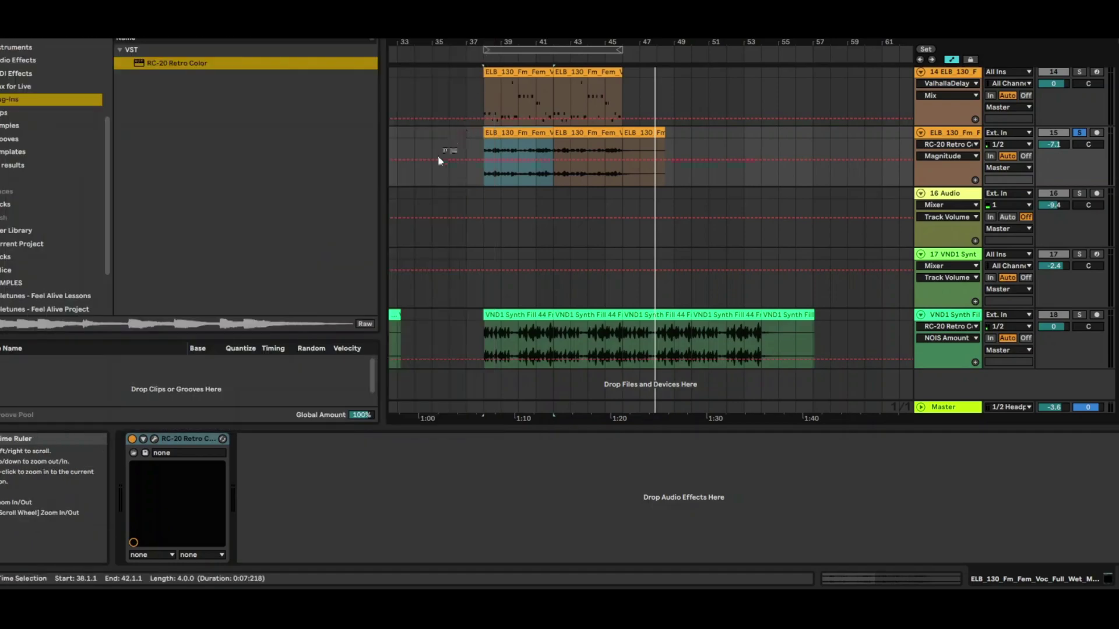
pyautogui.moveTo(587, 150); pyautogui.dragTo(594, 170)
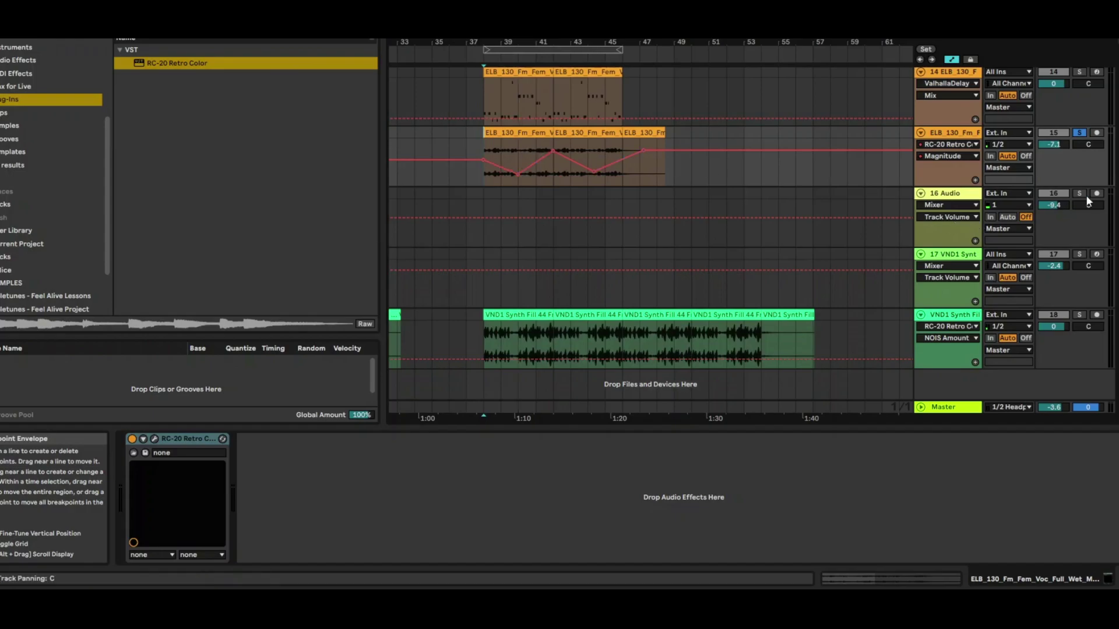
# Step: Refine track 15's Magnitude dips while playing from bar 38 with all tracks audible, and solo the track again
pyautogui.click(1077, 133)
pyautogui.press('space')
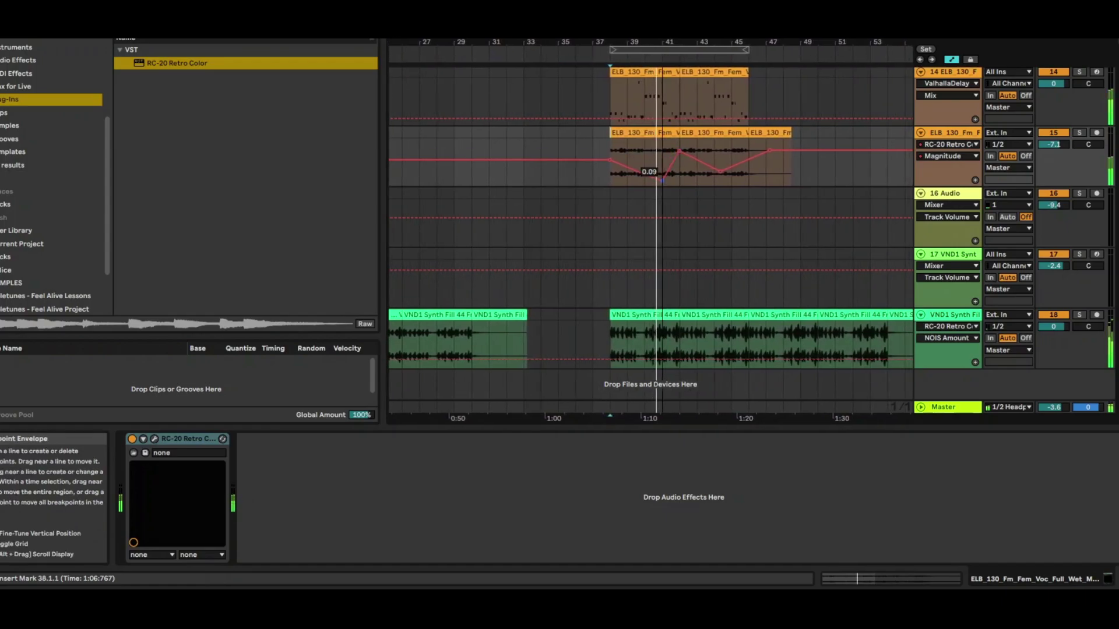
pyautogui.click(1080, 133)
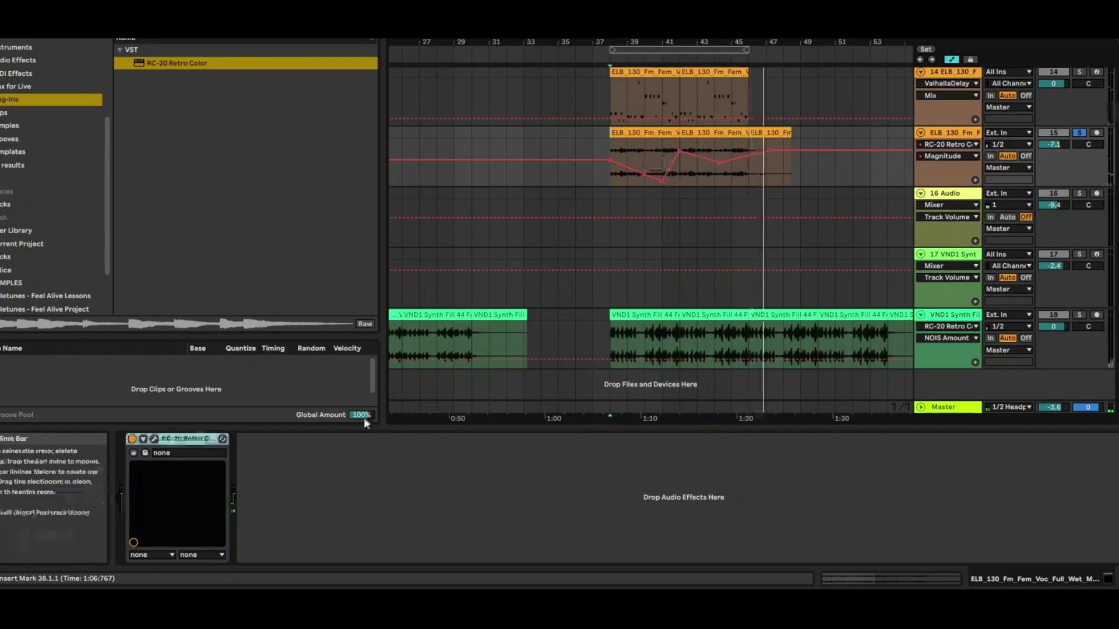
# Step: Copy track 15's RC-20 Retro Color onto track 18 as a second effect and play with track 15 unsoloed
pyautogui.click(940, 315)
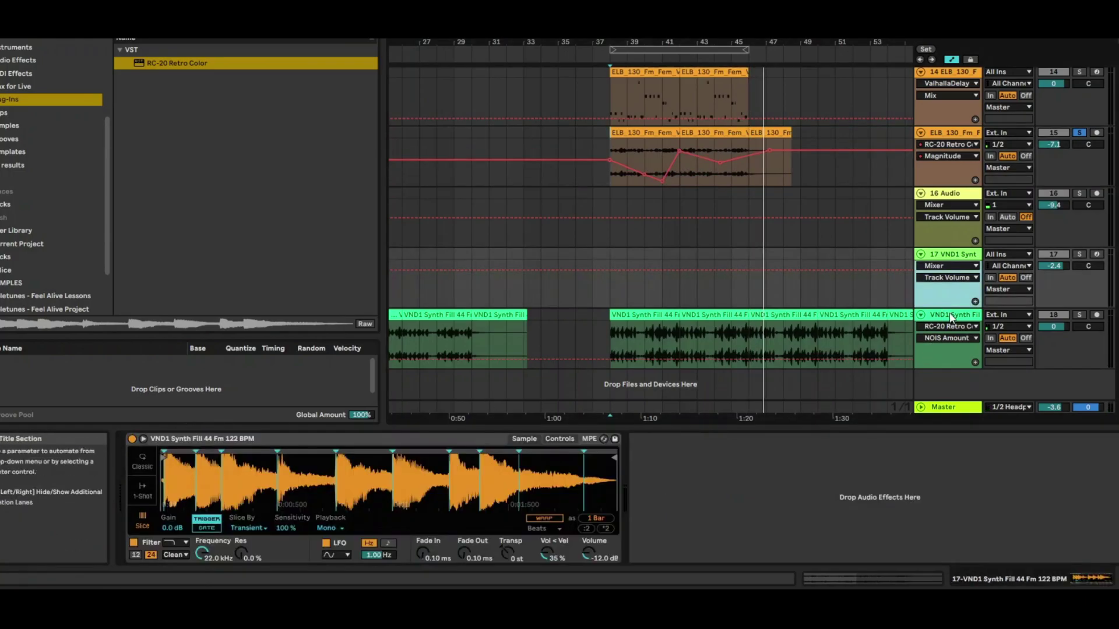
pyautogui.click(707, 532)
pyautogui.hotkey('ctrl', 'd')
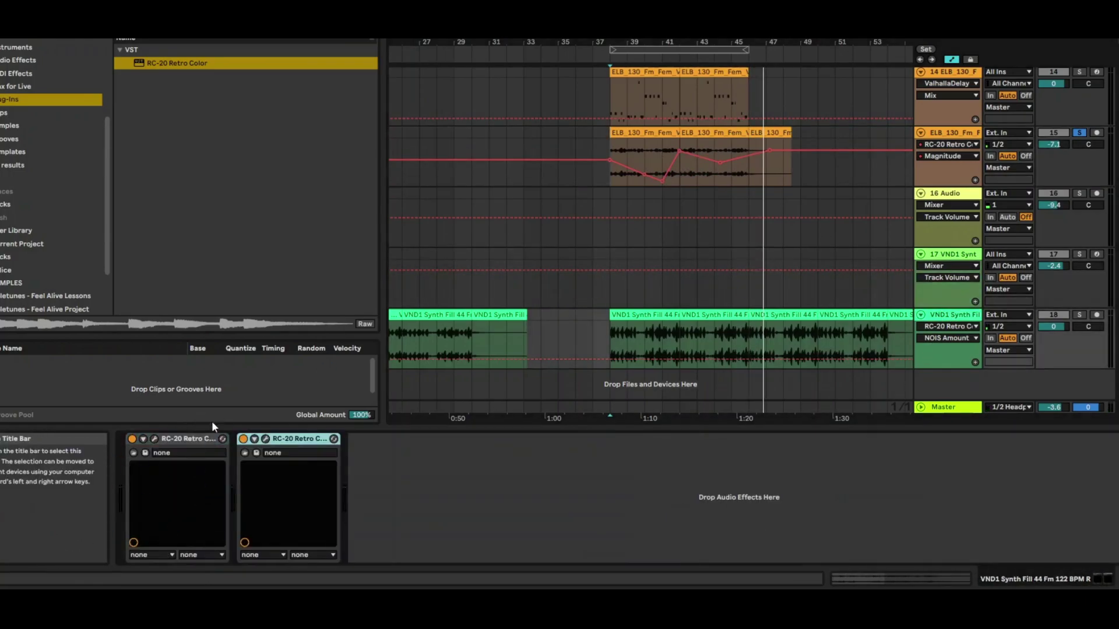
pyautogui.press('space')
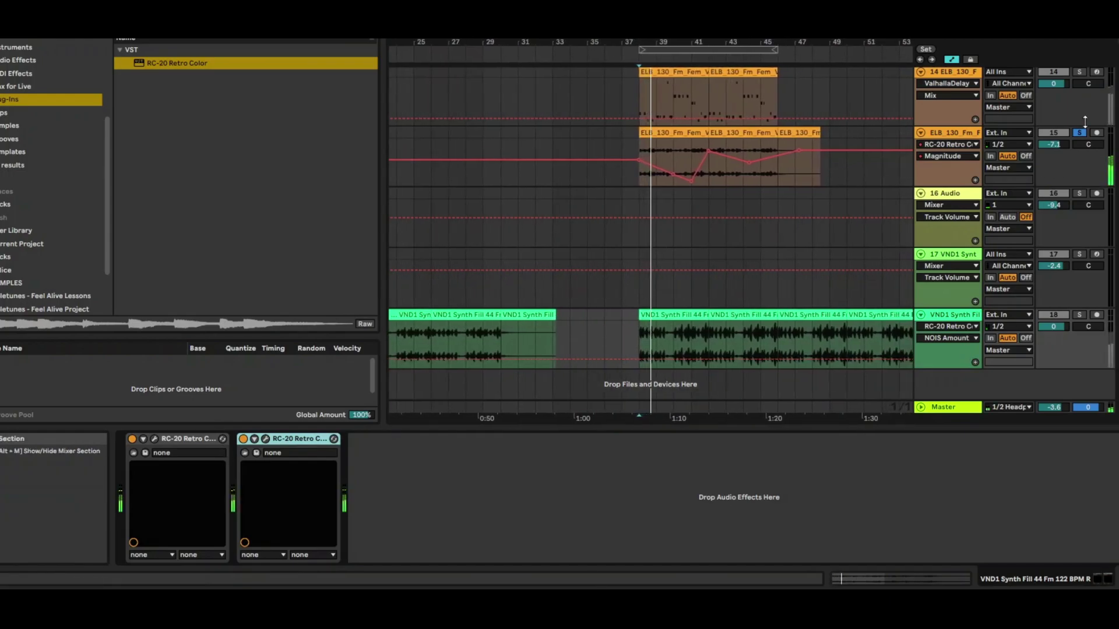
pyautogui.click(1080, 133)
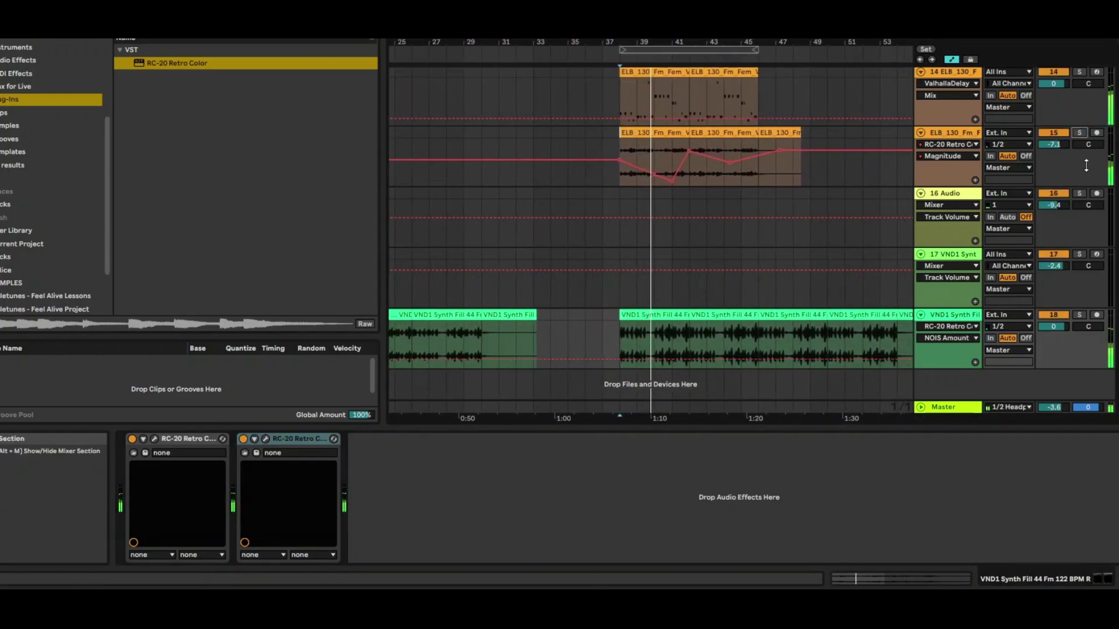
# Step: Copy track 18's second RC-20 Retro Color to the Master track and show the SPAC Filter Lo automation on track 18
pyautogui.click(297, 438)
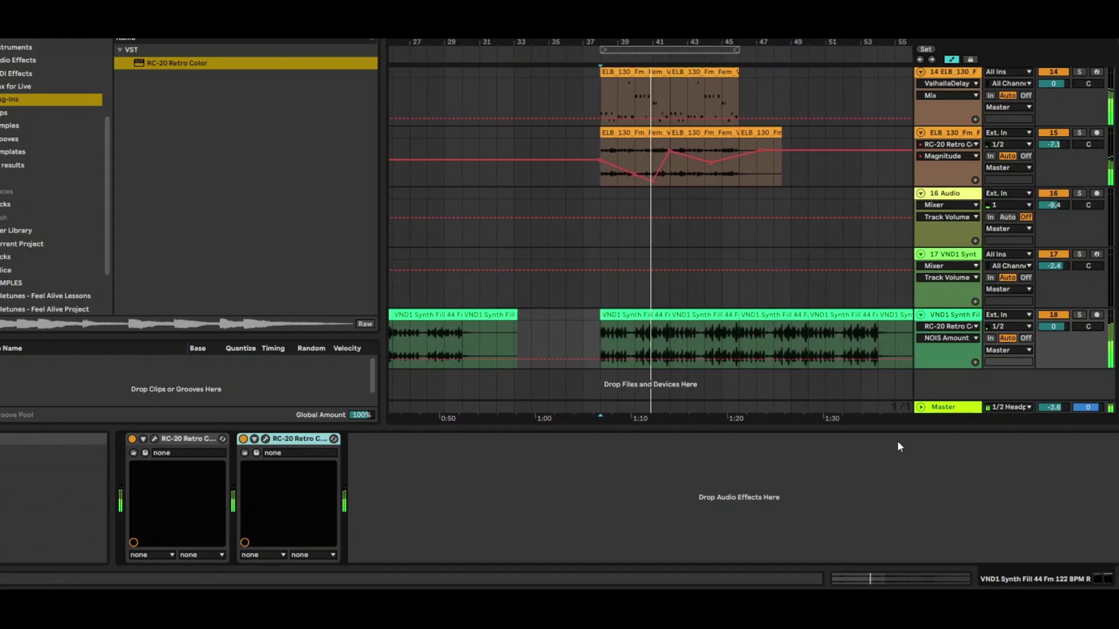
pyautogui.click(947, 410)
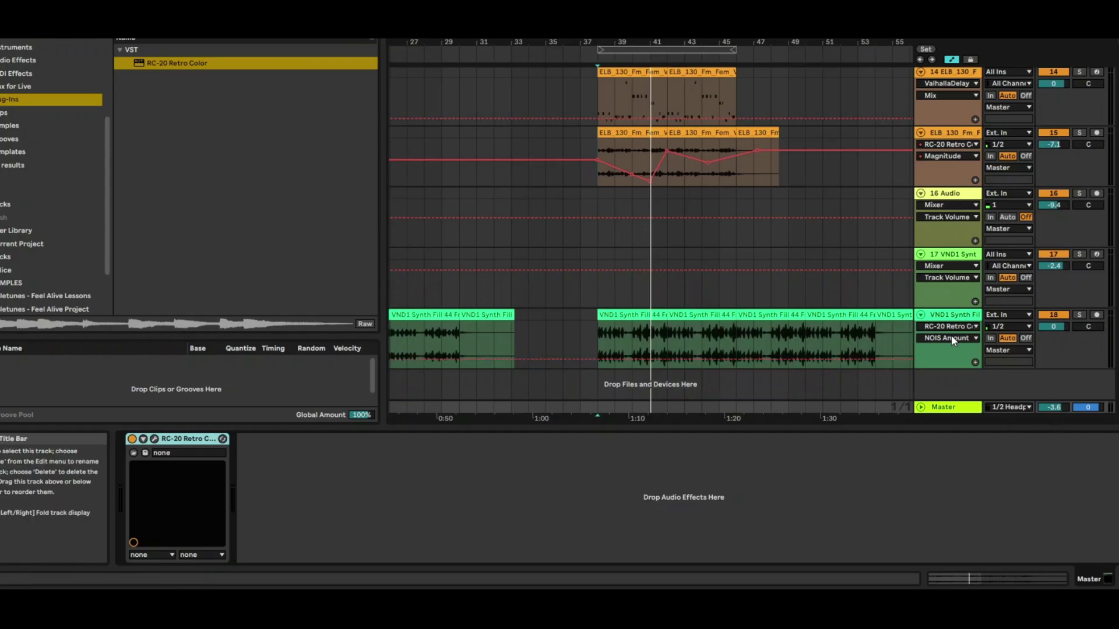
pyautogui.click(952, 338)
pyautogui.click(933, 352)
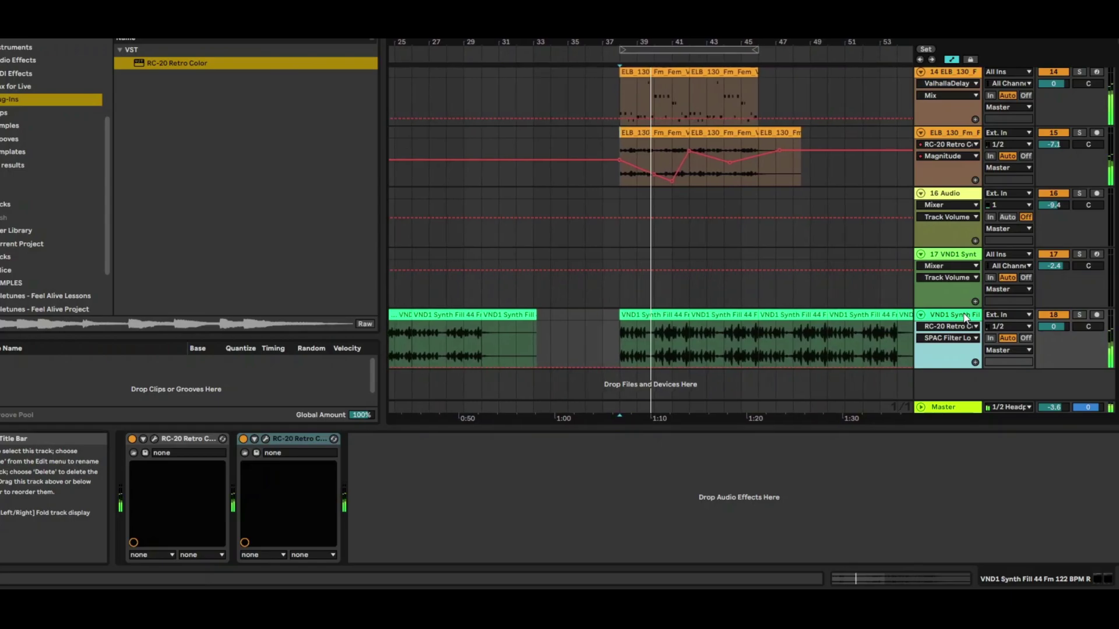
# Step: Fold tracks 14 to 17 and unfold the Master track's automation lane
pyautogui.click(919, 404)
pyautogui.click(921, 406)
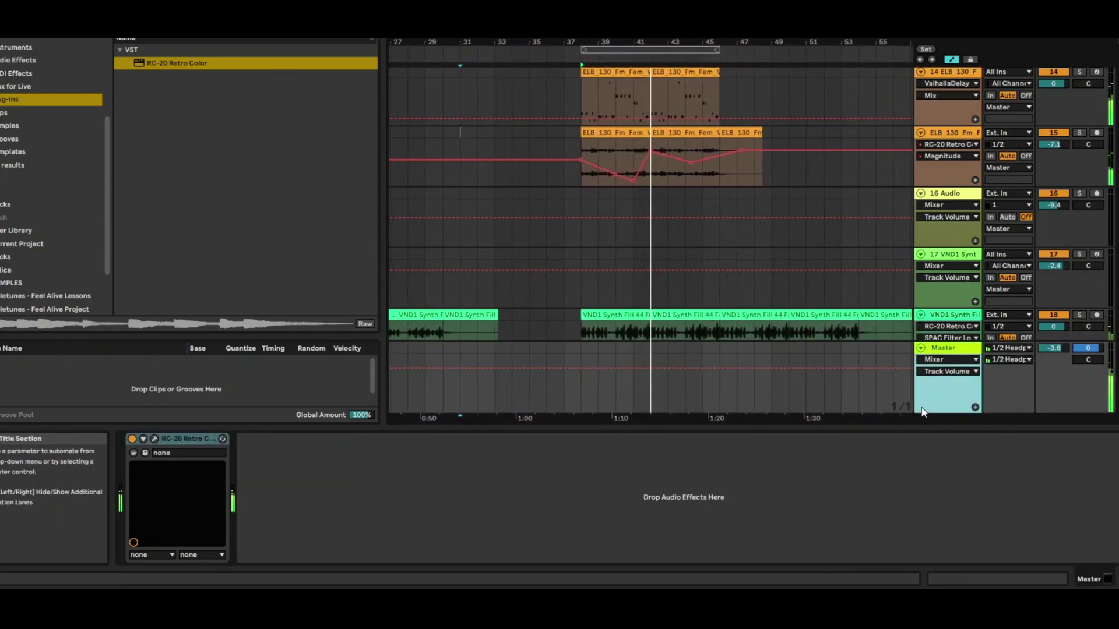
pyautogui.click(921, 348)
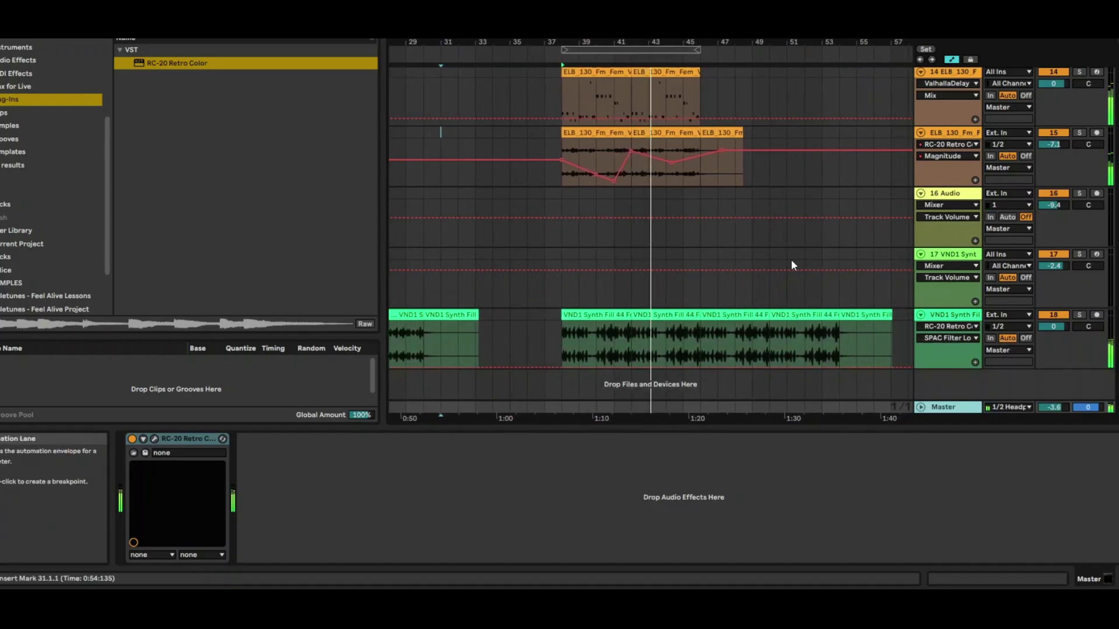
pyautogui.click(920, 131)
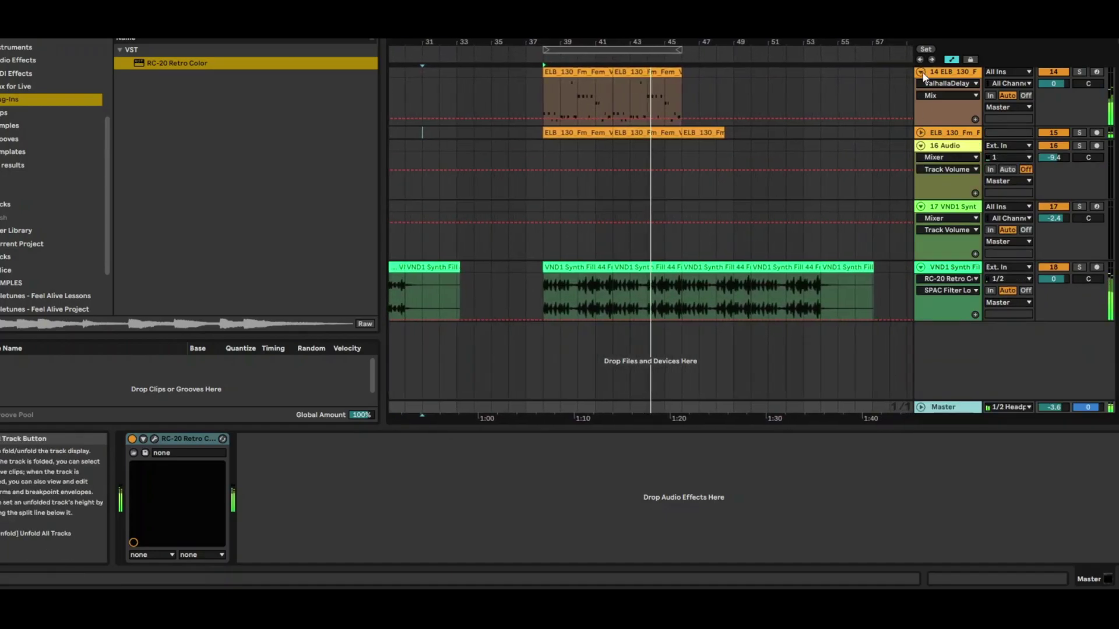
pyautogui.click(921, 72)
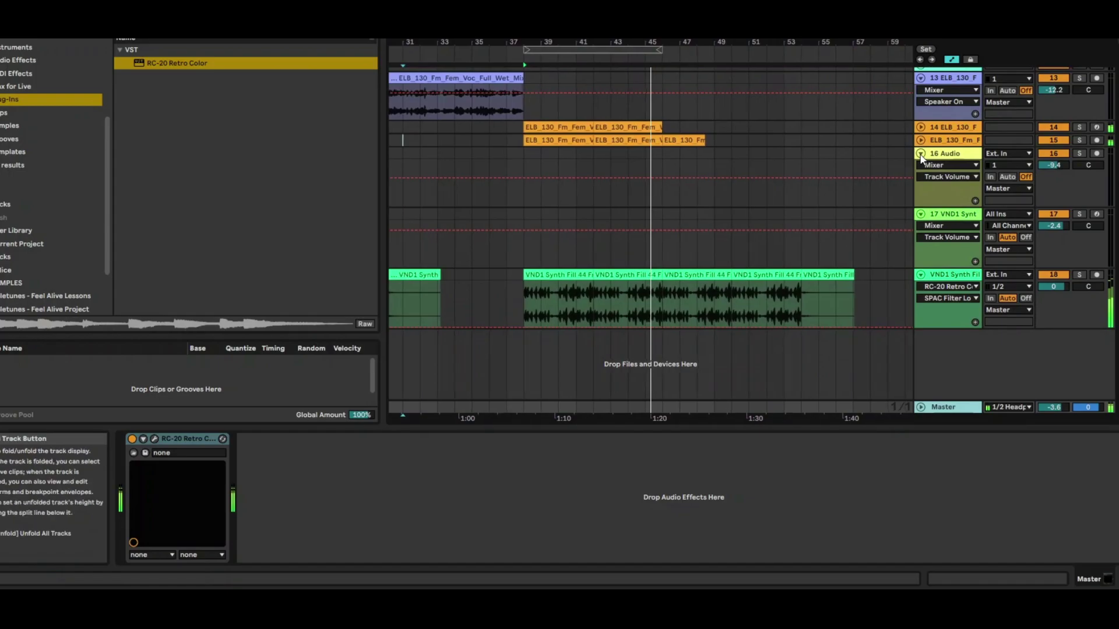
pyautogui.click(921, 154)
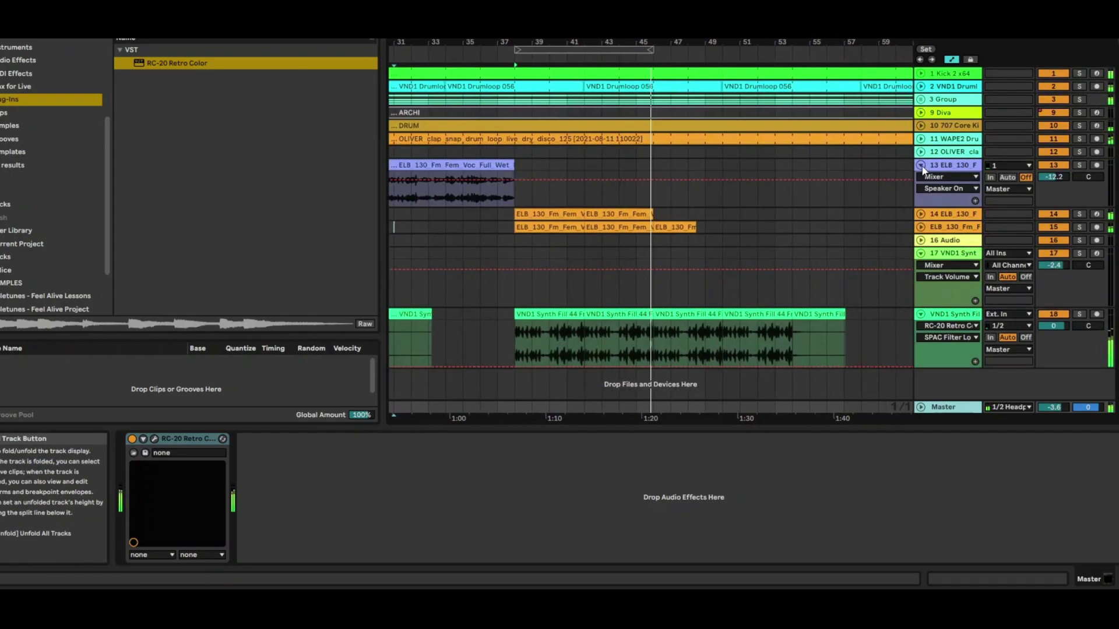
pyautogui.click(921, 255)
pyautogui.click(921, 407)
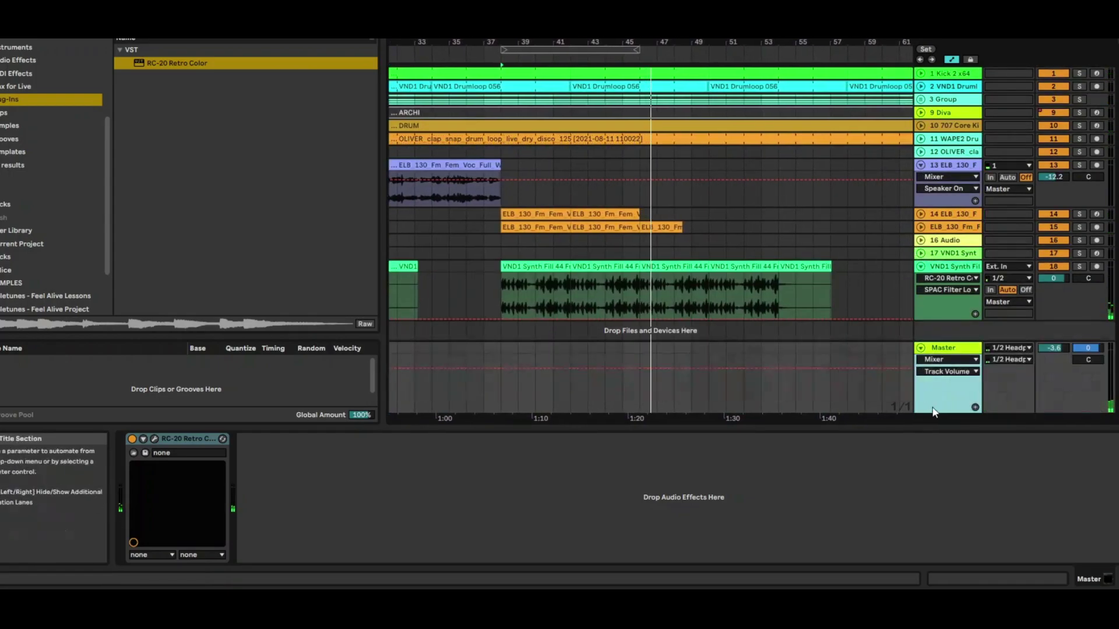
# Step: Show the Master's RC-20 Magnitude automation, drop the envelope to its minimum at bar 46, and play the section
pyautogui.click(944, 359)
pyautogui.click(947, 382)
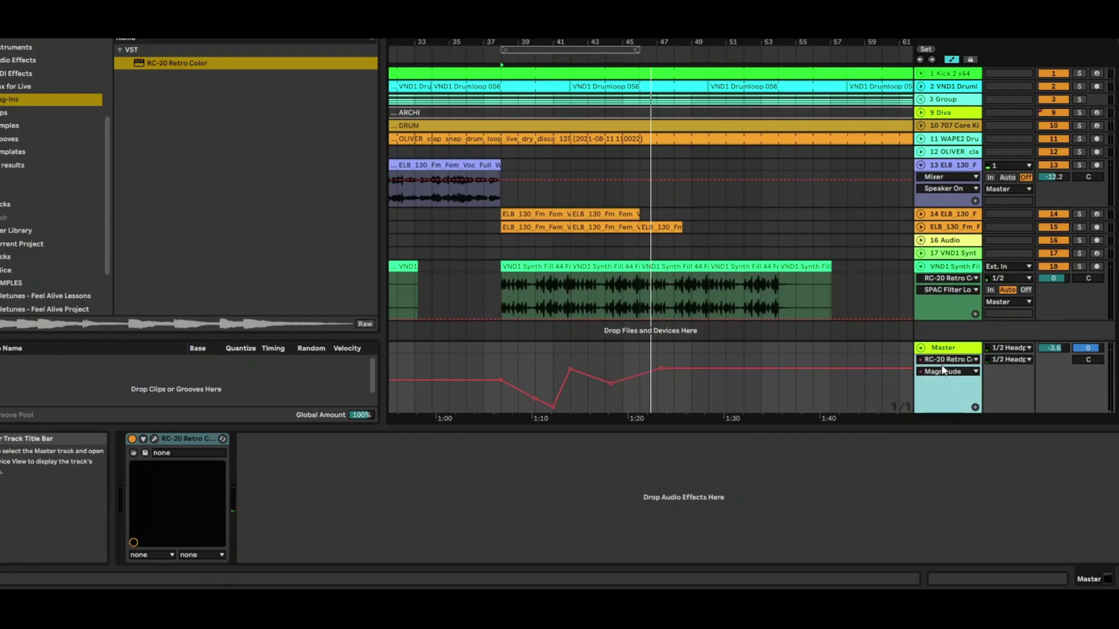
pyautogui.moveTo(660, 369); pyautogui.dragTo(640, 413)
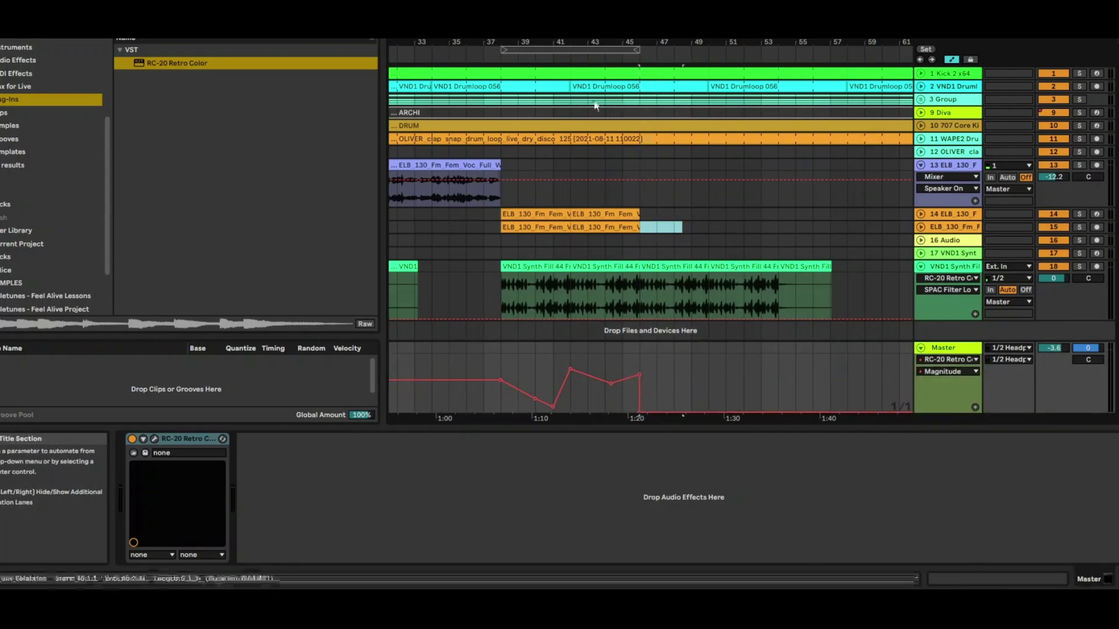
pyautogui.click(613, 59)
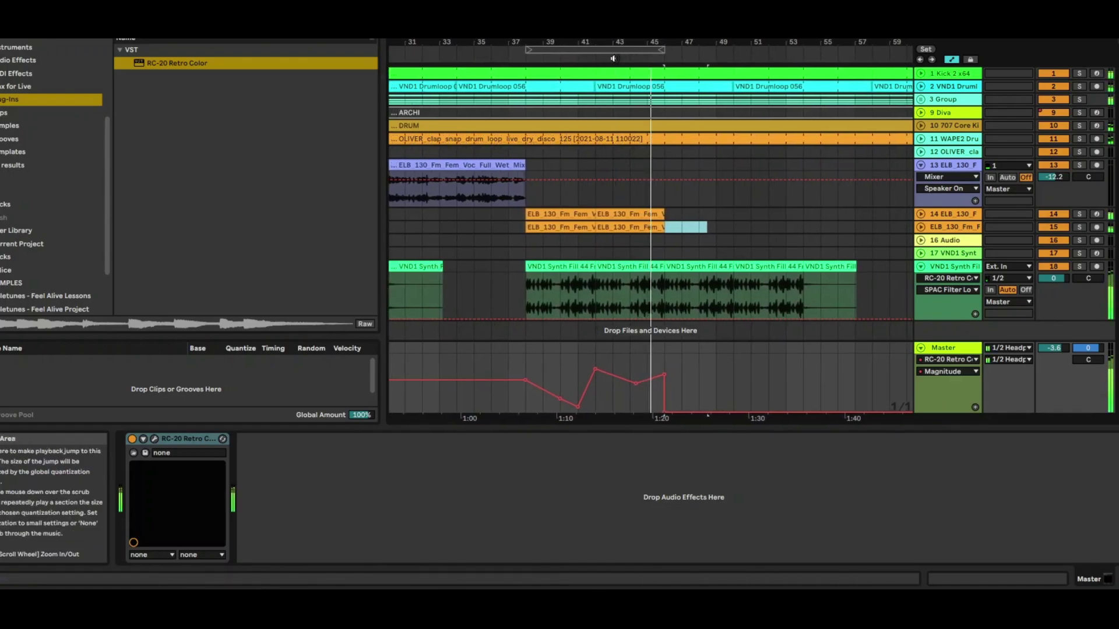